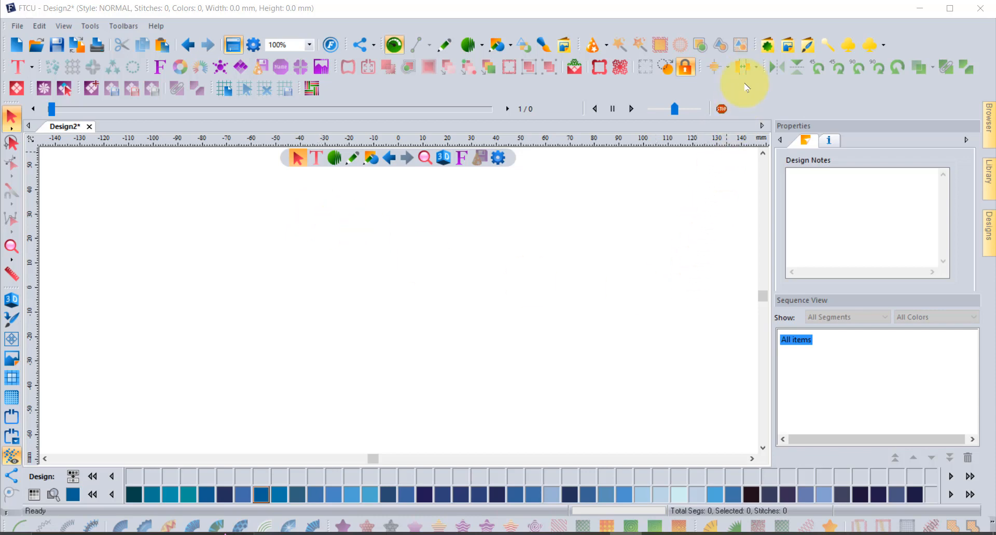
# Step: Add the filled butterfly from the custom shapes library to the design and convert it to a Ripple Fill
pyautogui.click(767, 46)
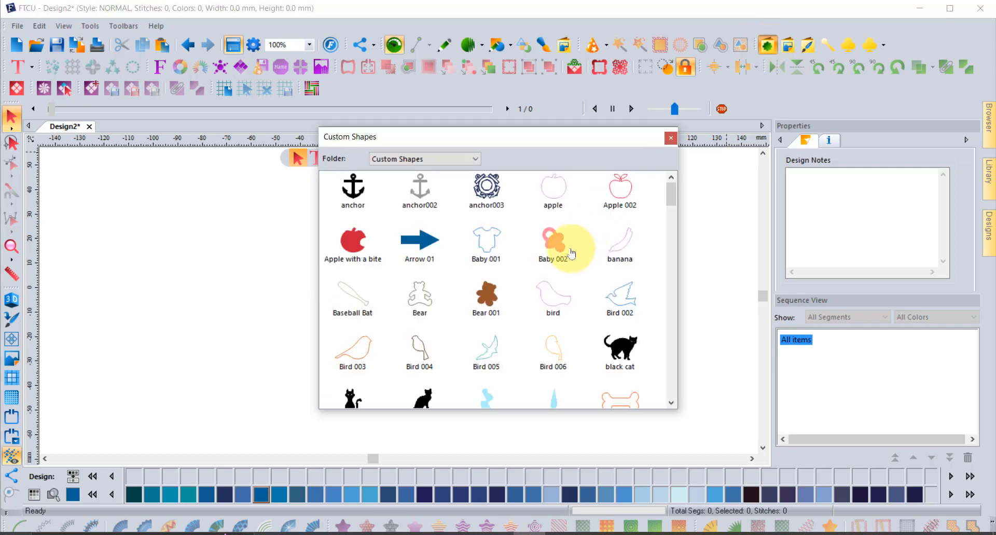
pyautogui.scroll(-4, 568, 250)
pyautogui.doubleClick(616, 290)
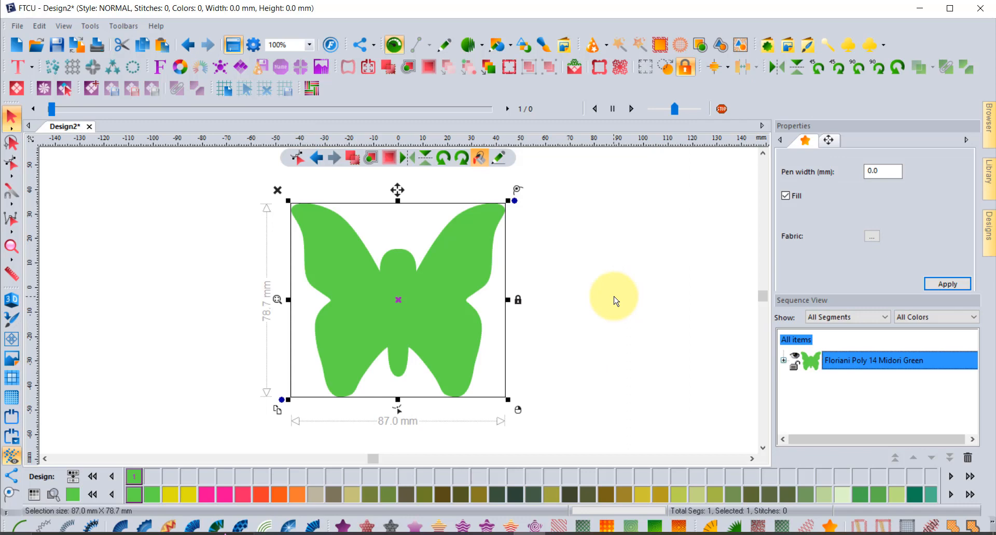
pyautogui.click(949, 8)
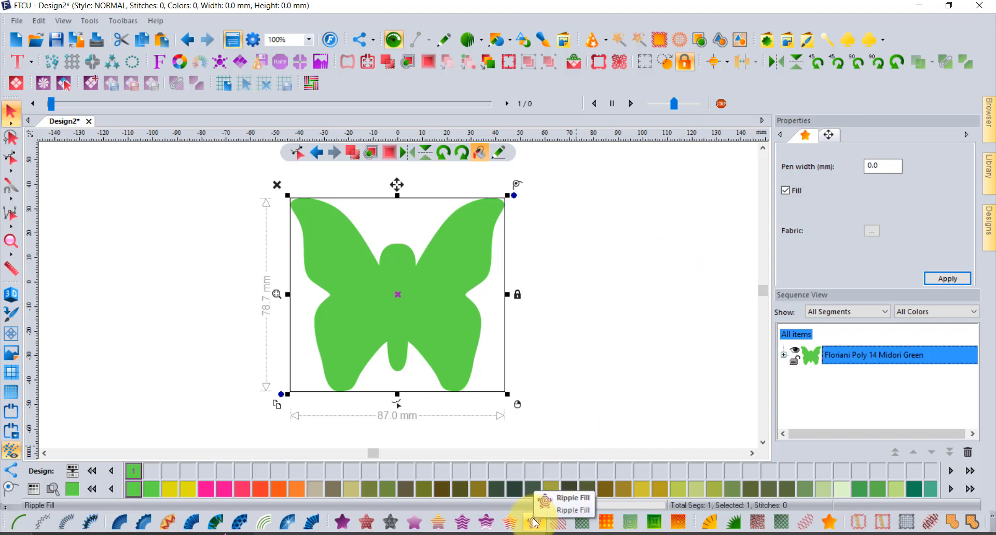
pyautogui.click(534, 523)
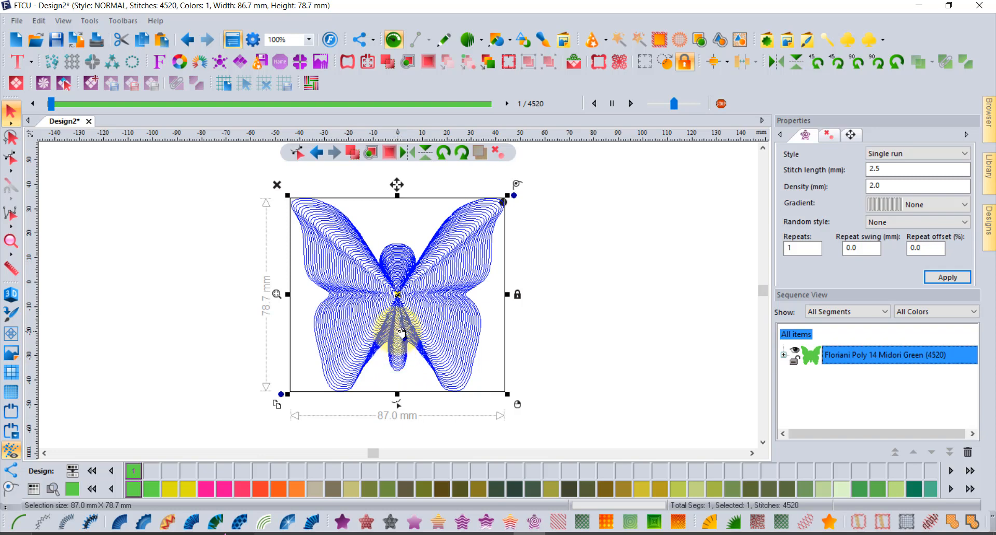
# Step: Preview the butterfly's stitch-out sequence from the first stitch to the last
pyautogui.click(55, 103)
pyautogui.moveTo(64, 107)
pyautogui.mouseDown()
pyautogui.moveTo(464, 73)
pyautogui.moveTo(518, 45)
pyautogui.mouseUp()
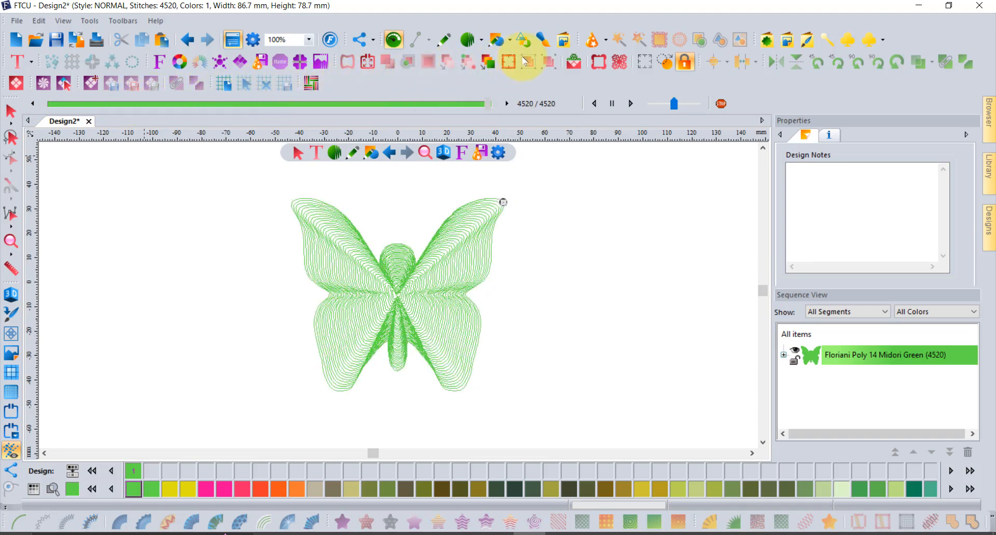
pyautogui.click(11, 113)
# Step: Duplicate the ripple-filled butterfly in place and convert the copy to a run stitch outline
pyautogui.click(460, 241)
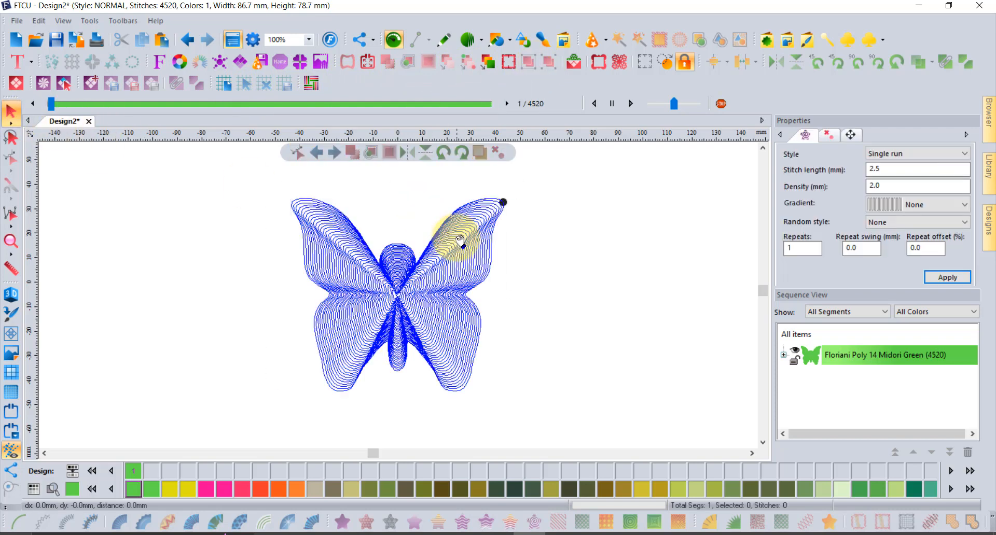
pyautogui.click(152, 47)
pyautogui.click(162, 41)
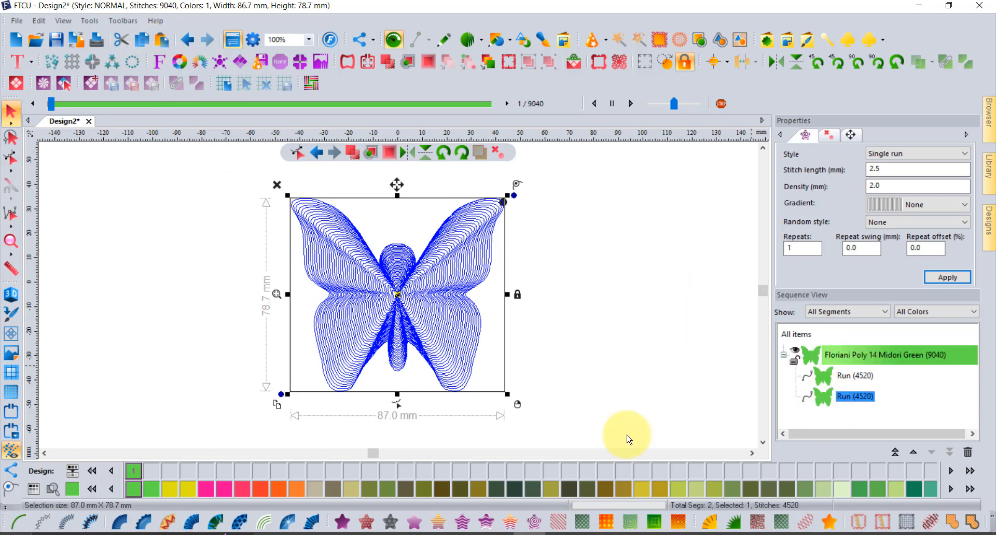
pyautogui.click(18, 519)
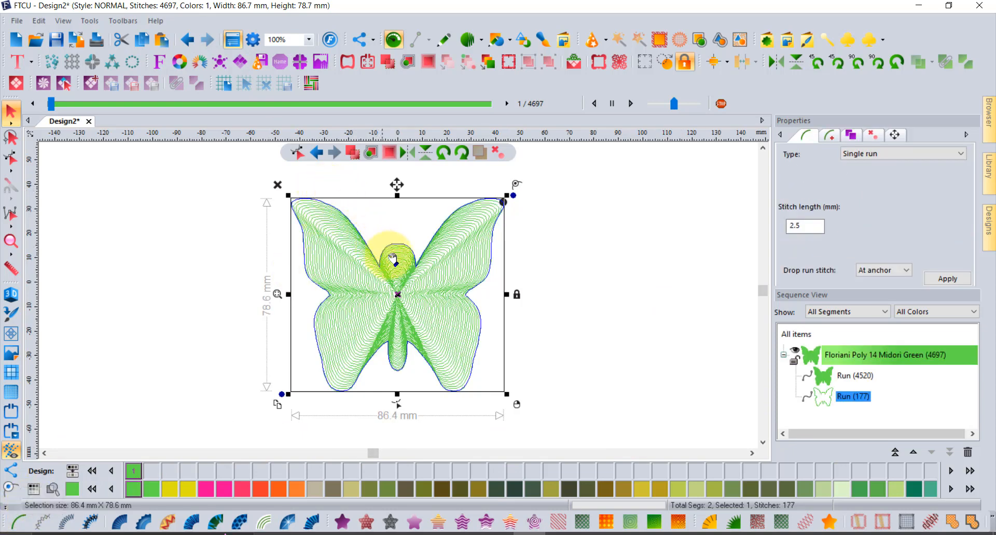
# Step: Set the bean style of the butterfly's run outline to Bean and apply it
pyautogui.click(865, 155)
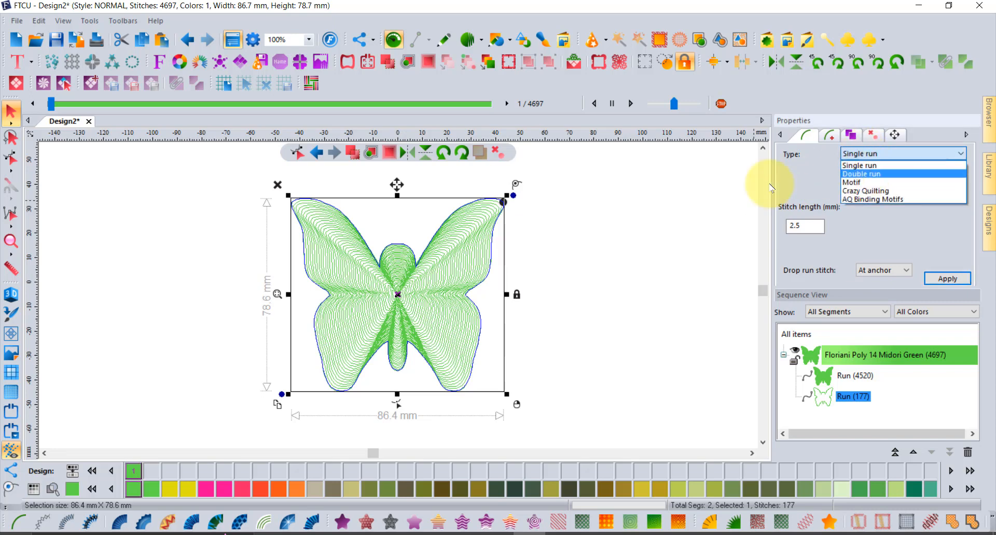
pyautogui.click(796, 158)
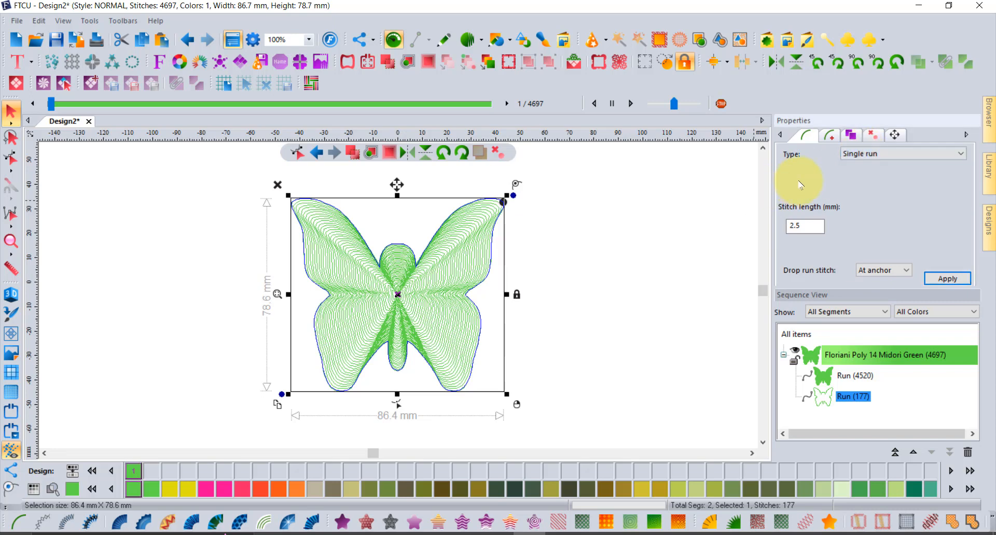
pyautogui.click(829, 135)
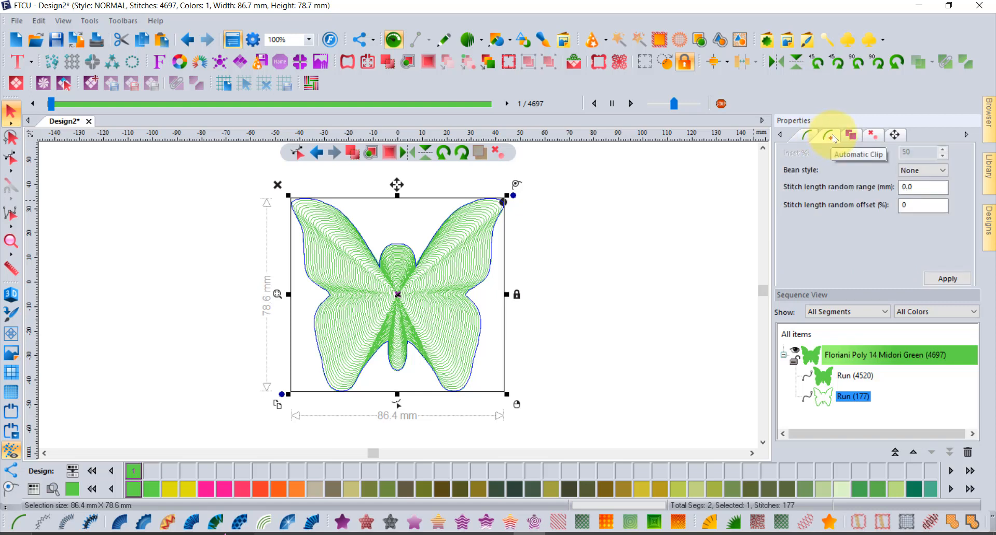
pyautogui.click(914, 171)
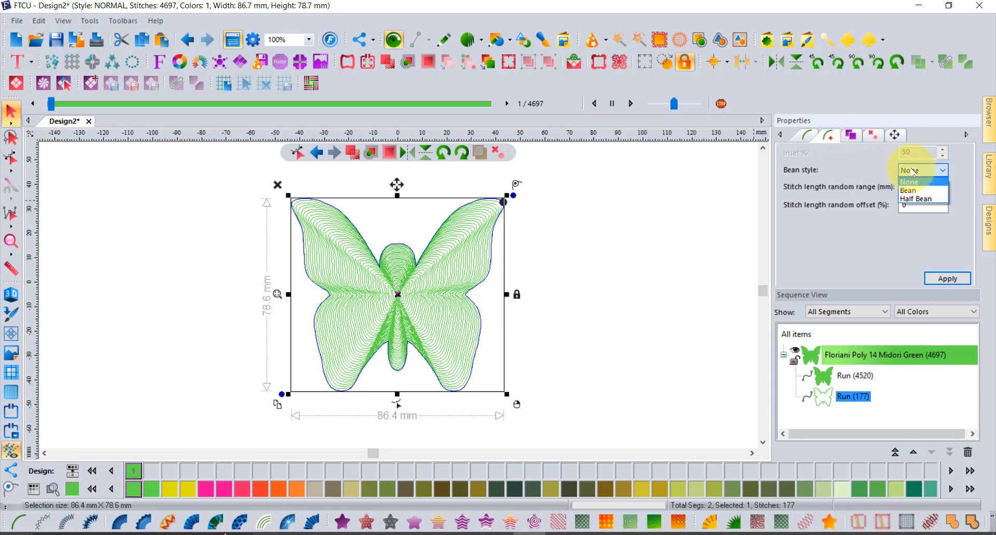
pyautogui.click(908, 190)
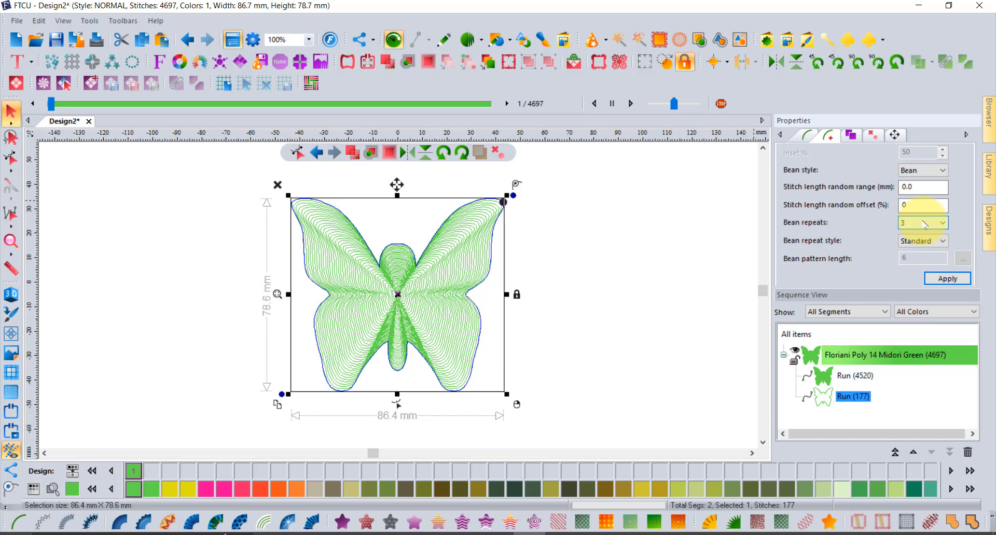
pyautogui.click(949, 279)
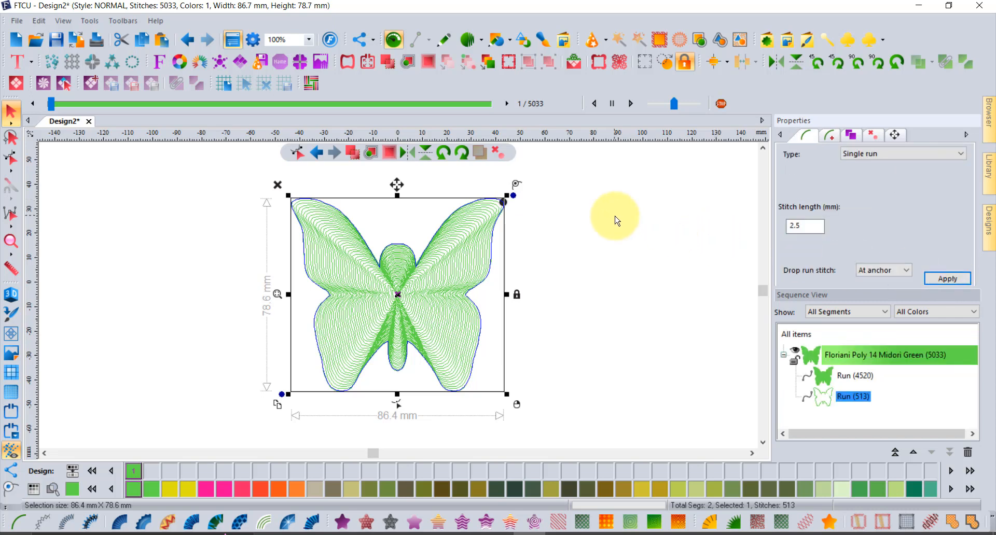
# Step: Preview the design in 3D, then examine the ripple fill's stitches close up in 3D and flat view
pyautogui.click(11, 294)
pyautogui.click(73, 238)
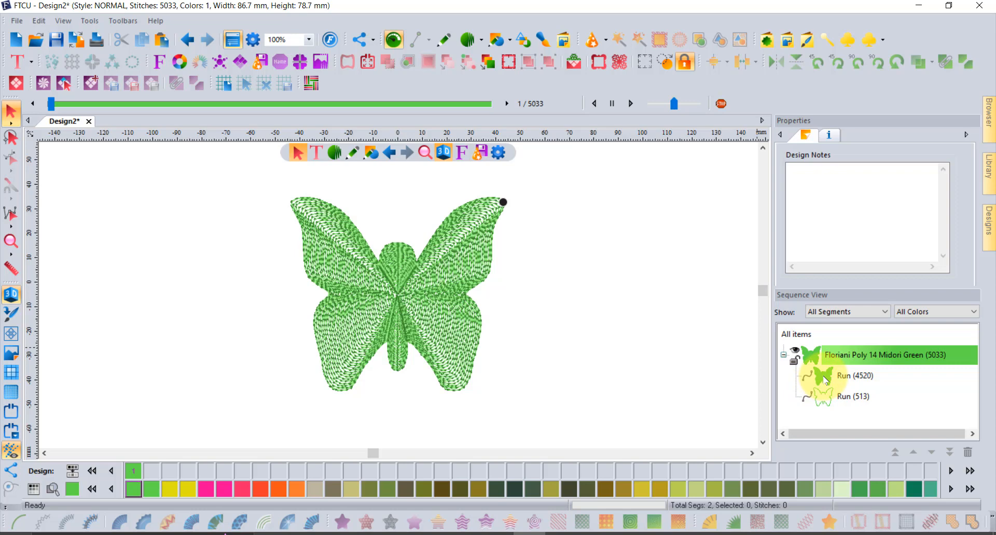
pyautogui.click(840, 376)
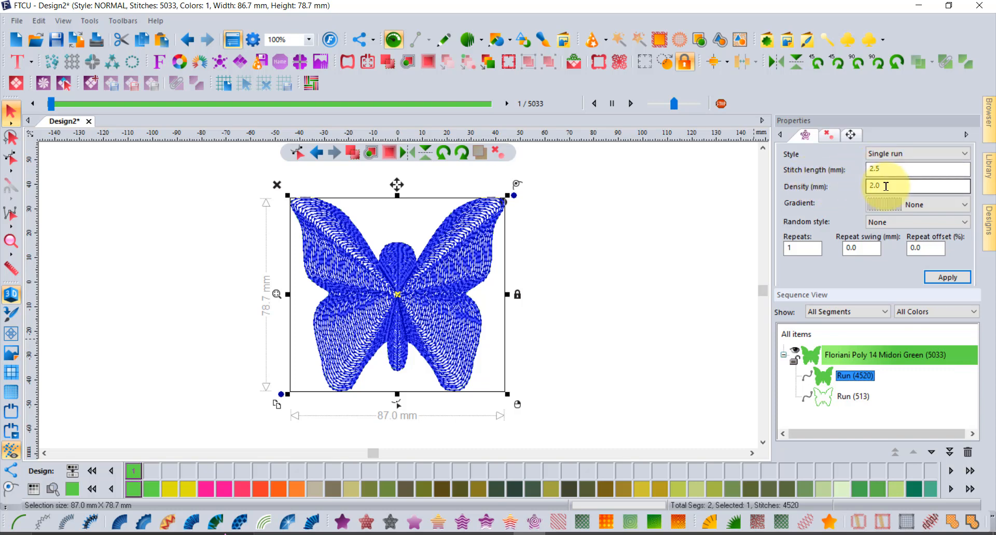
pyautogui.scroll(2, 433, 267)
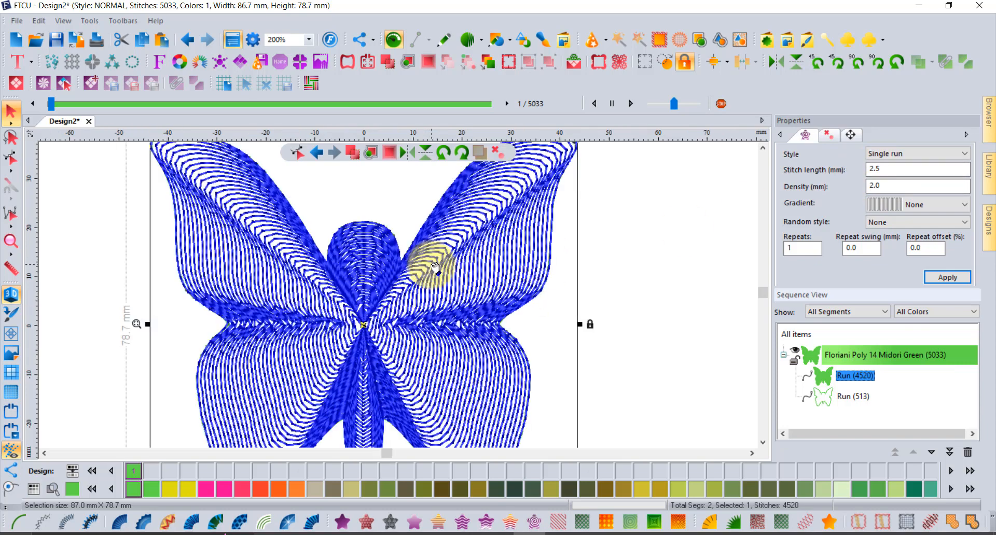
pyautogui.scroll(2, 435, 267)
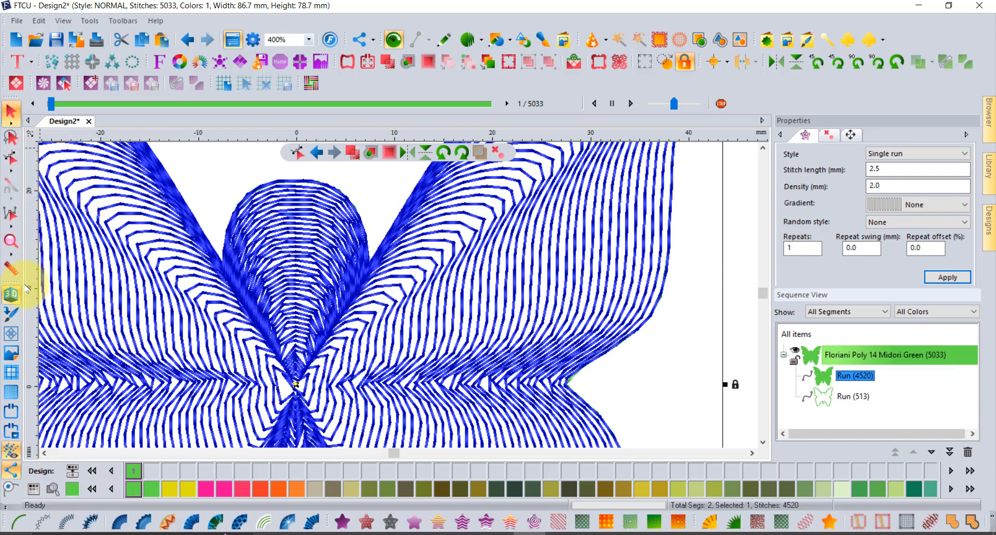
pyautogui.click(10, 296)
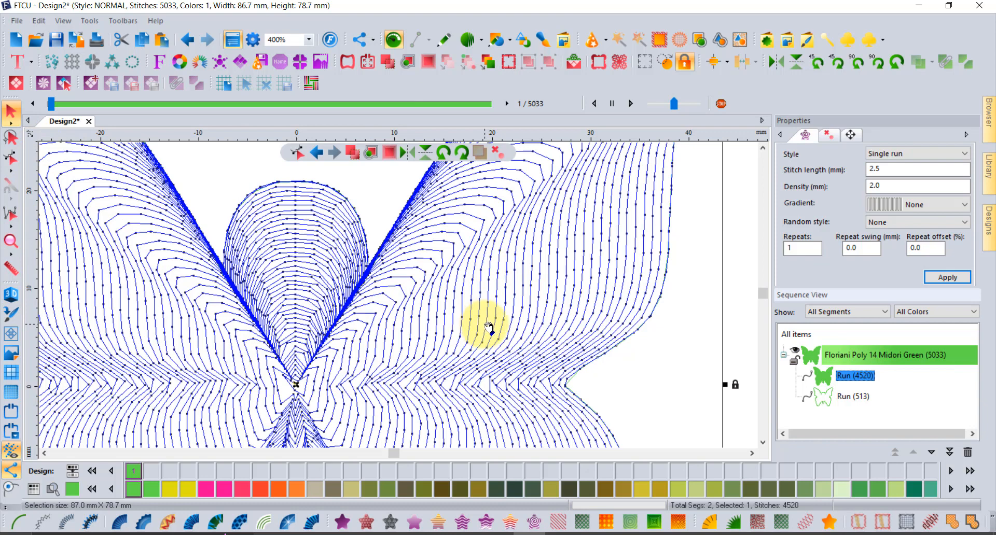
# Step: Set the ripple fill's stitch length to 3.0 mm and apply it
pyautogui.doubleClick(897, 170)
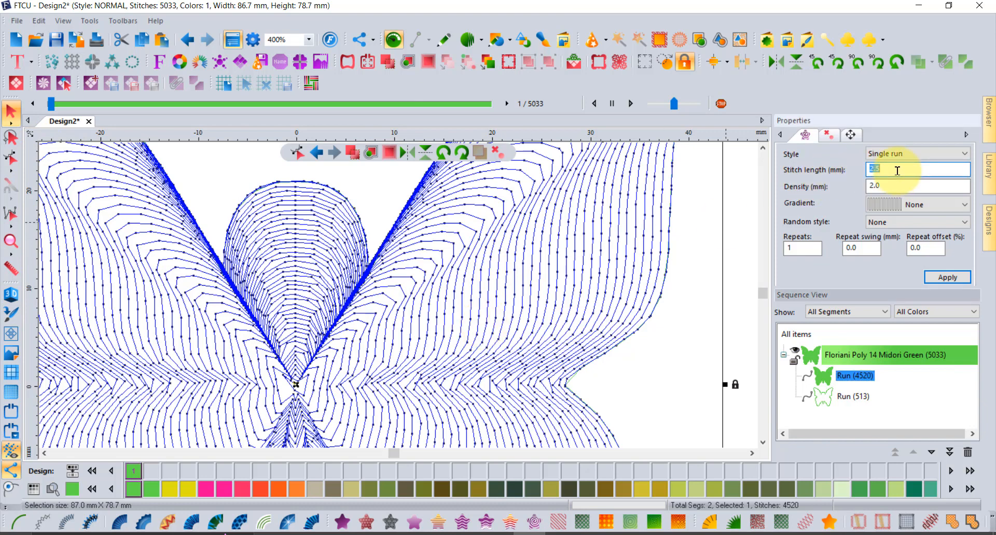
pyautogui.write('3.0')
pyautogui.click(945, 277)
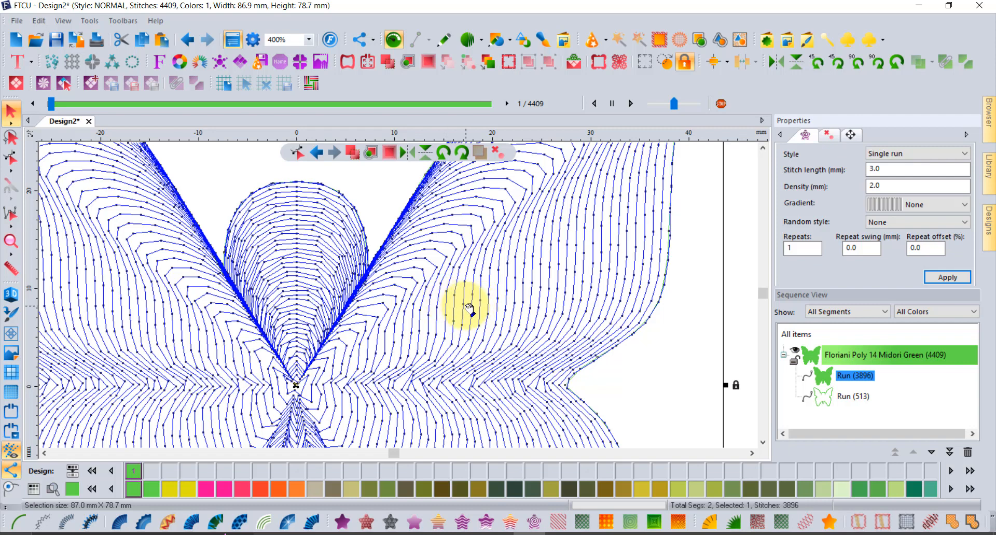
# Step: Set the ripple fill's density to 3.0 mm and apply it
pyautogui.doubleClick(883, 187)
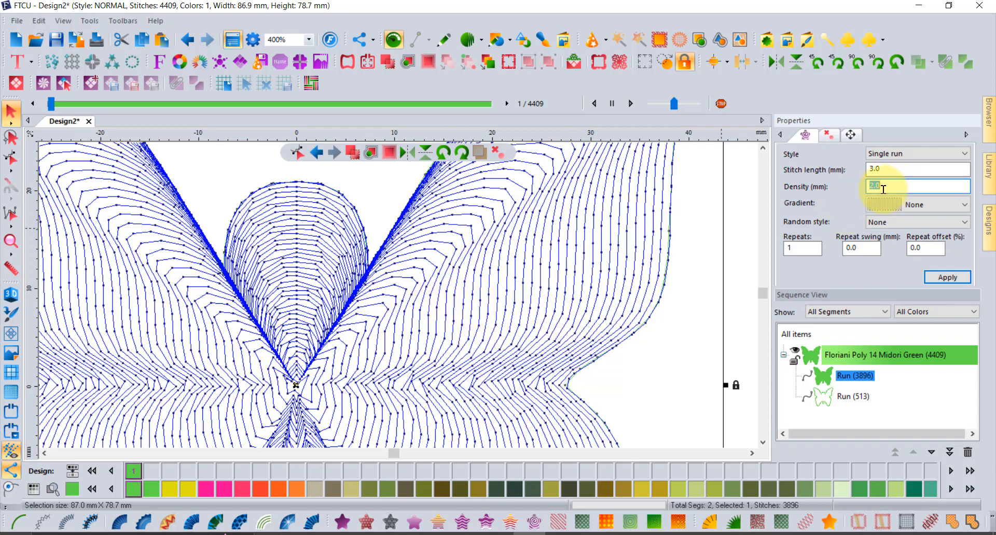
pyautogui.write('3')
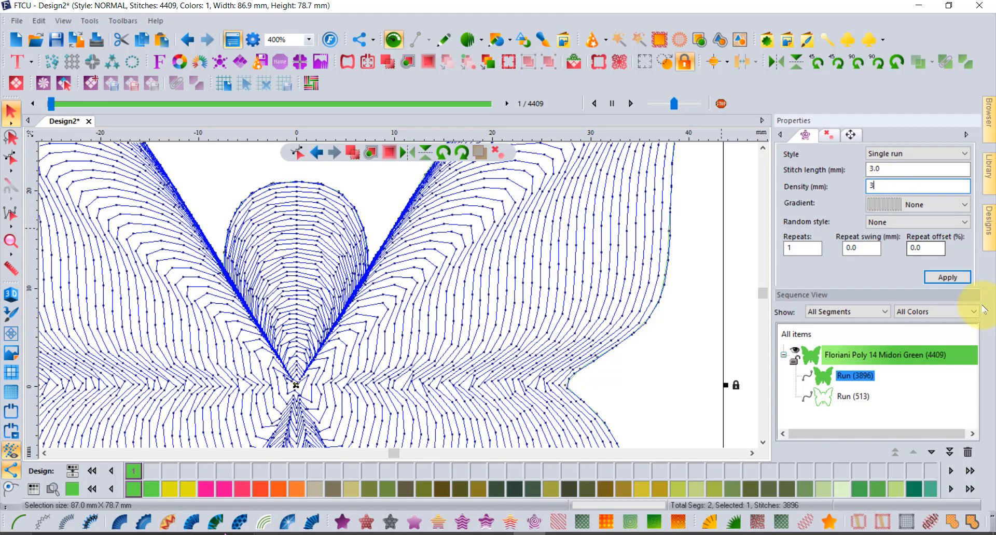
pyautogui.click(953, 280)
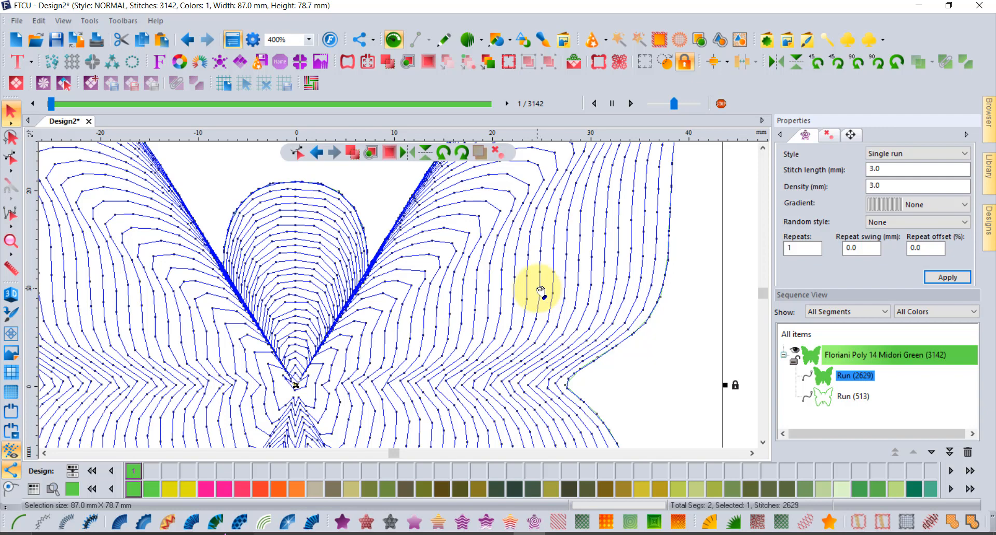
# Step: Apply a Linear increasing gradient to the butterfly's ripple fill
pyautogui.scroll(-2, 539, 291)
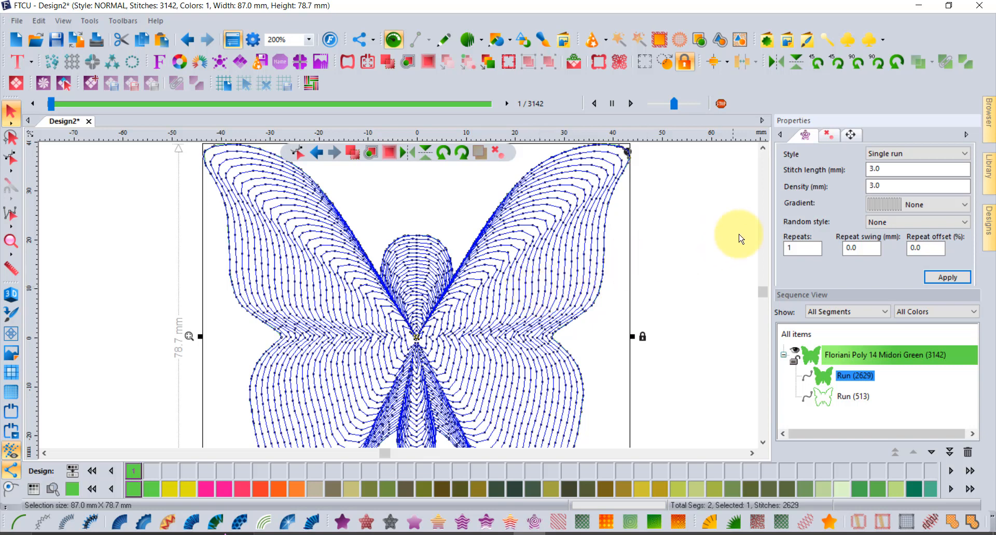
pyautogui.click(890, 208)
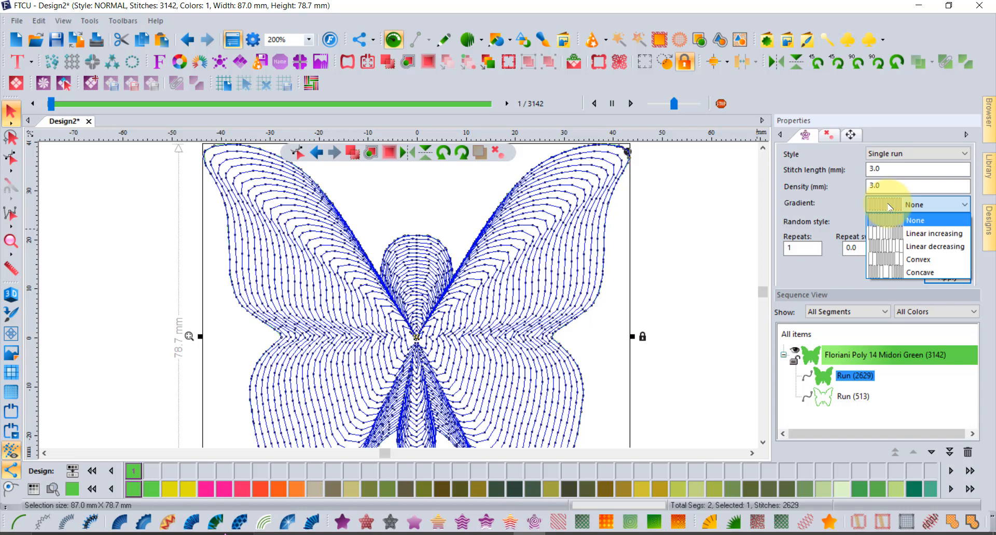
pyautogui.click(923, 233)
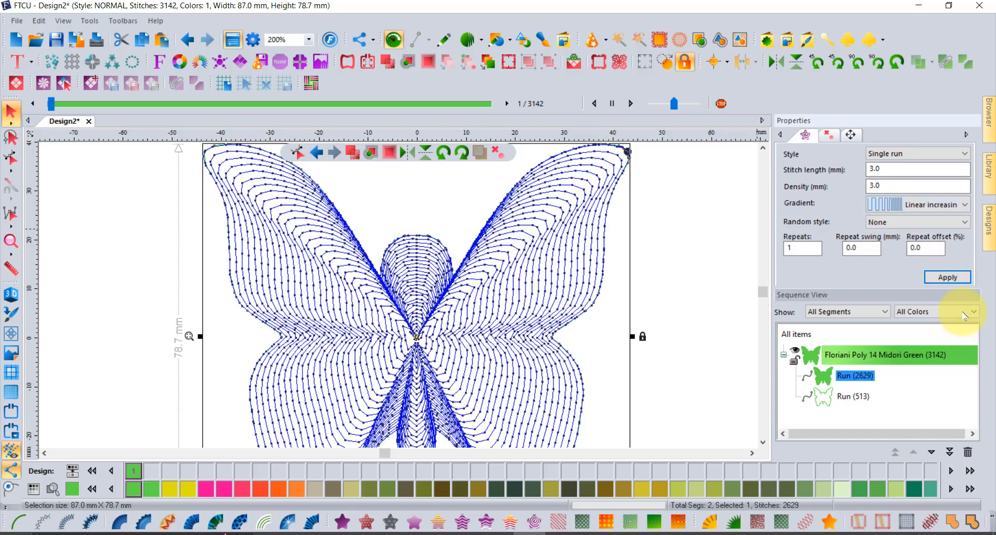
pyautogui.click(946, 278)
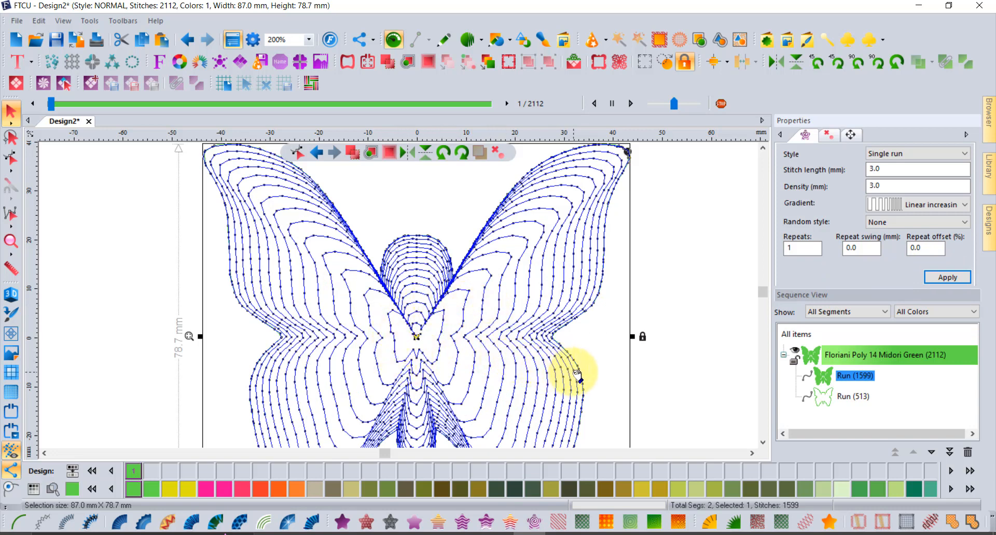
# Step: Switch the ripple fill's gradient to Linear decreasing and apply it
pyautogui.click(960, 205)
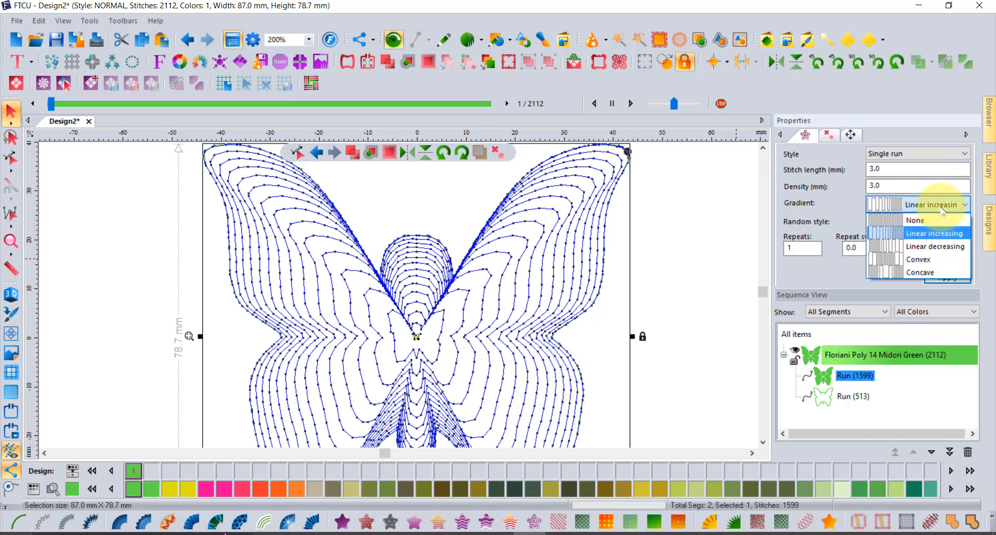
pyautogui.click(933, 246)
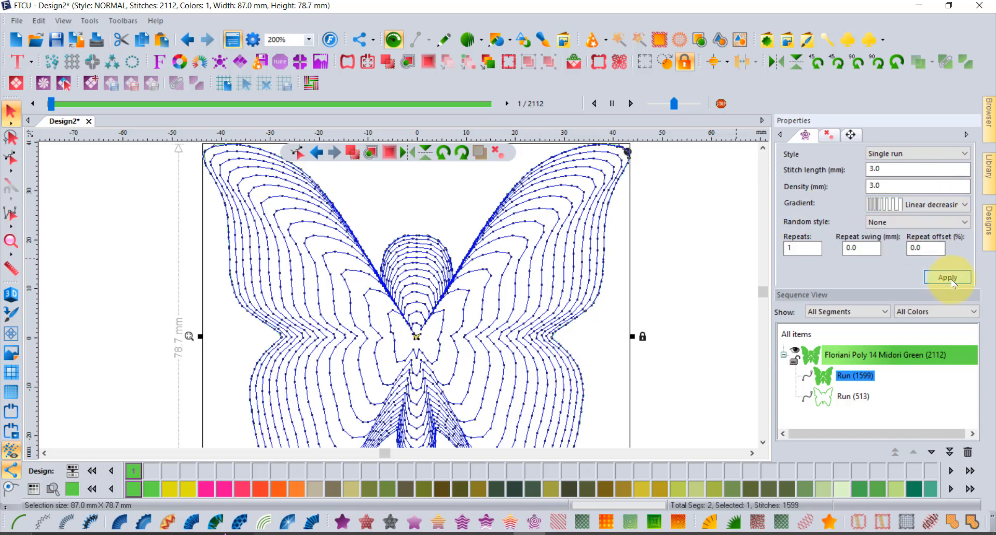
pyautogui.click(947, 277)
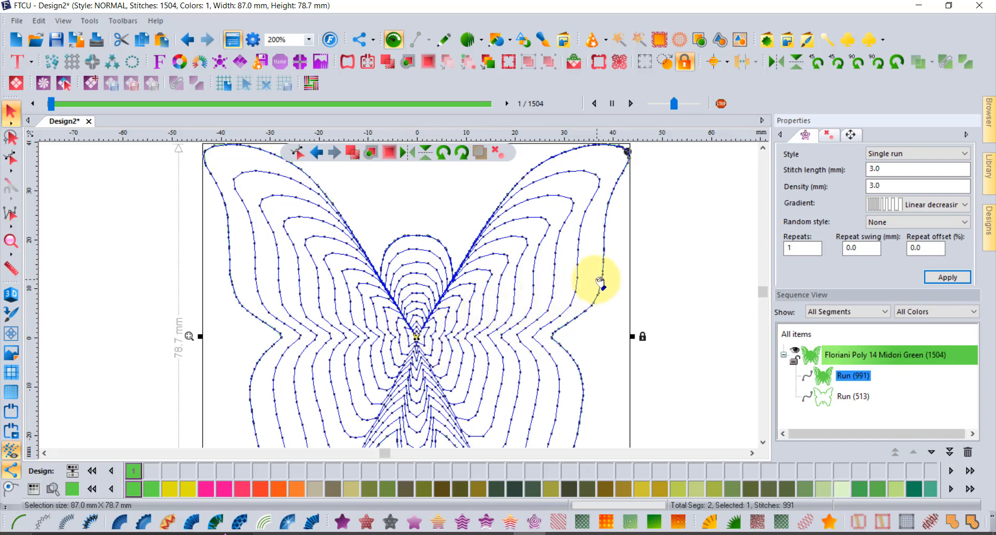
# Step: Change the ripple fill's gradient to Concave and its density to 2.0 mm, applying both settings
pyautogui.click(923, 206)
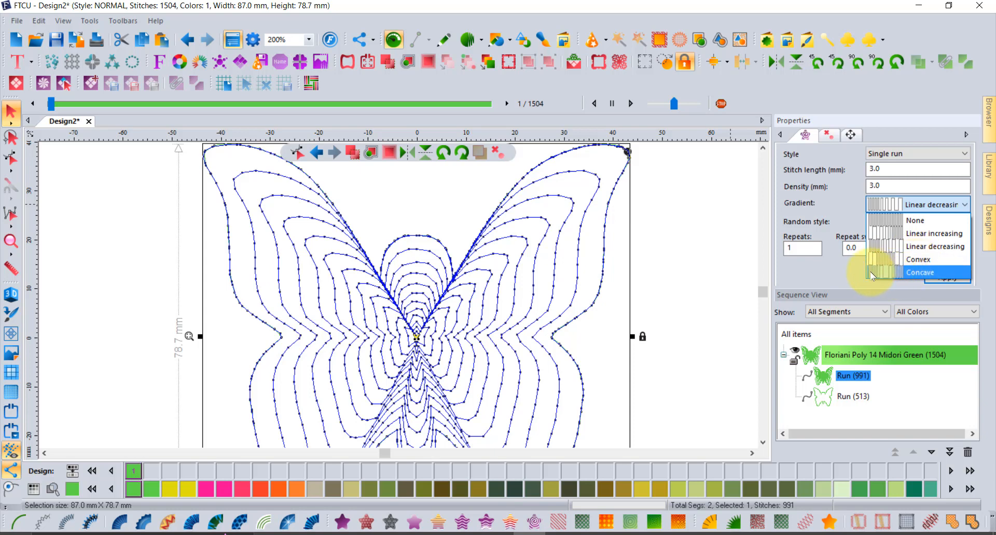
pyautogui.click(917, 273)
pyautogui.click(947, 277)
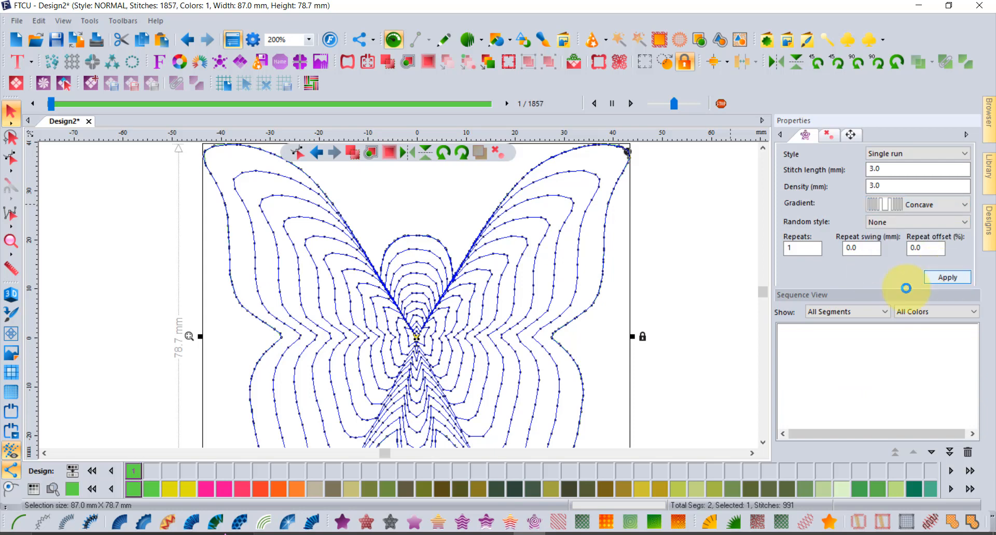
pyautogui.doubleClick(887, 188)
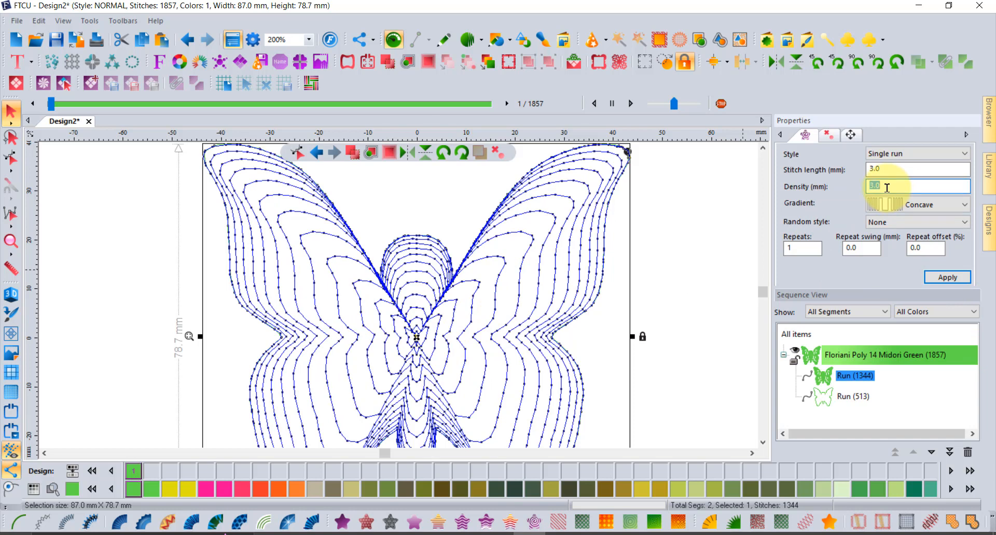
pyautogui.click(952, 280)
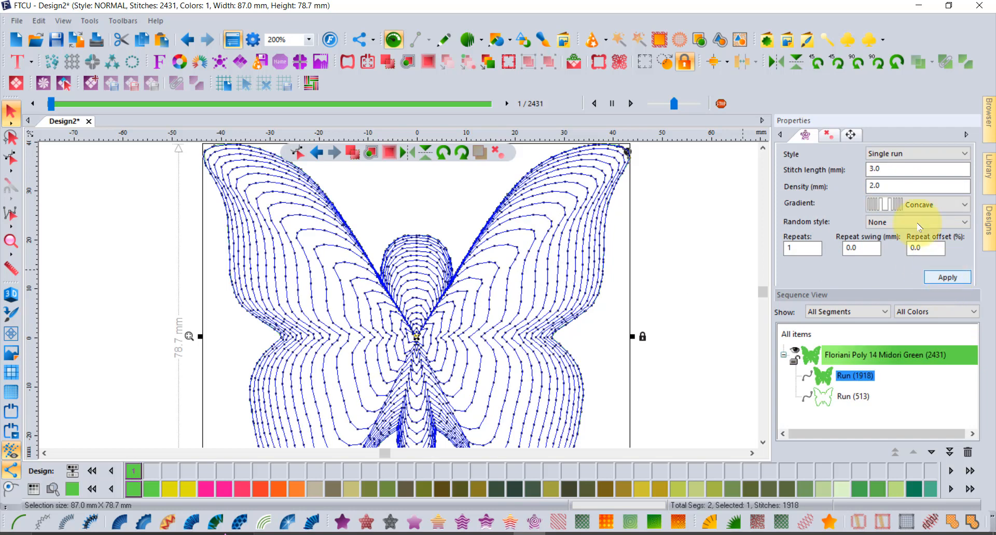
# Step: Set the density of the butterfly's ripple fill to 1.0 mm, apply it and deselect the shape
pyautogui.click(885, 186)
pyautogui.write('1')
pyautogui.click(955, 277)
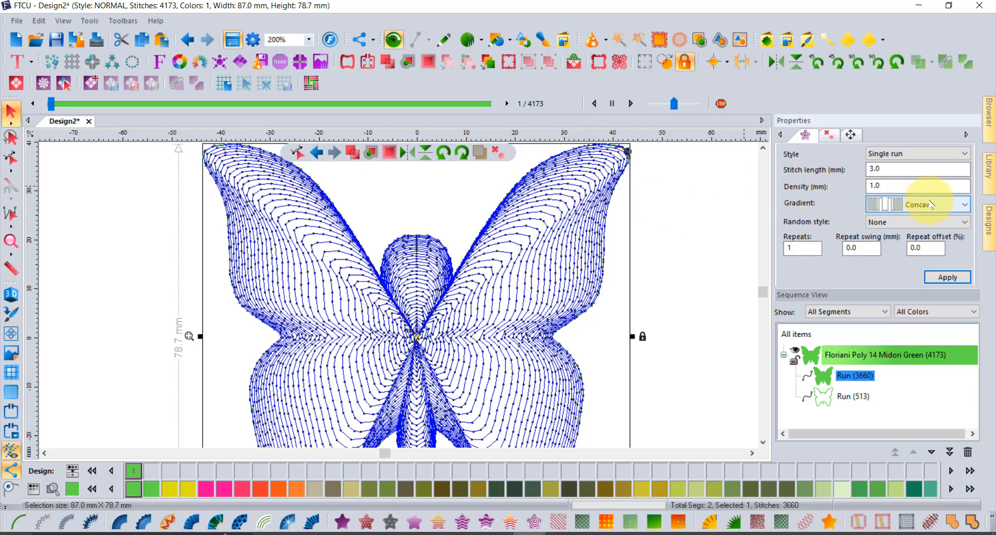
pyautogui.click(704, 247)
pyautogui.scroll(-1, 668, 324)
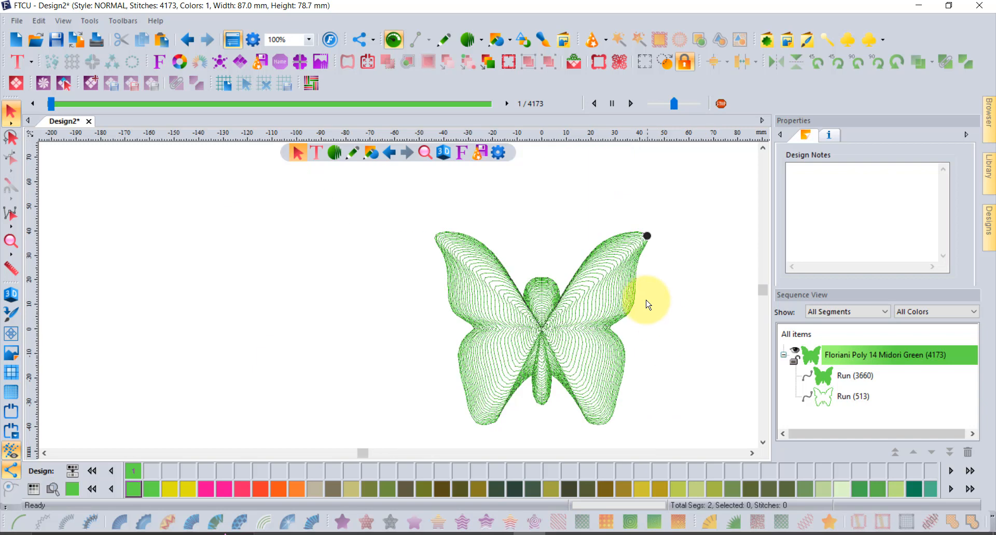
# Step: Draw an ellipse about 115 mm wide and 67 mm high beside the butterfly and give it a ripple fill
pyautogui.click(509, 44)
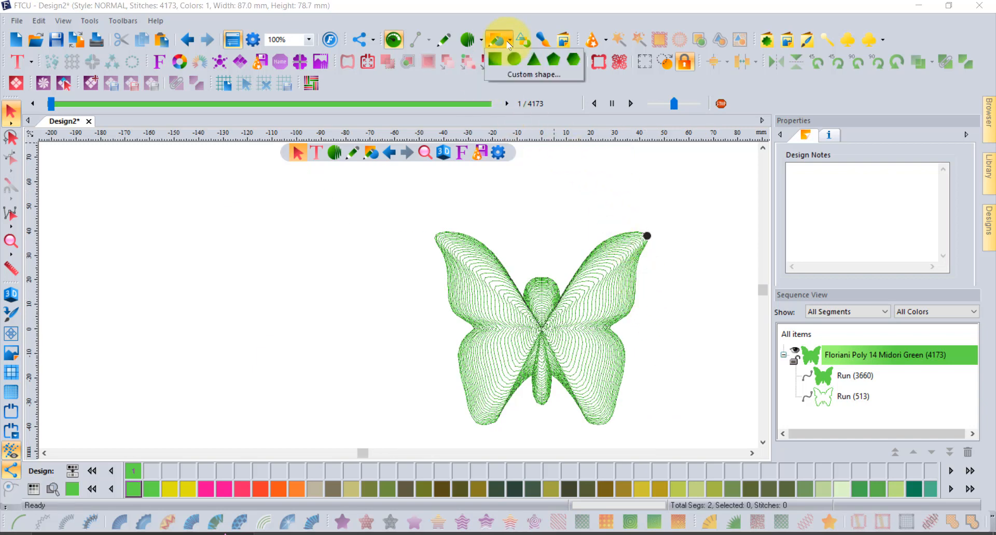
pyautogui.click(512, 59)
pyautogui.moveTo(100, 233); pyautogui.dragTo(380, 397)
pyautogui.click(11, 110)
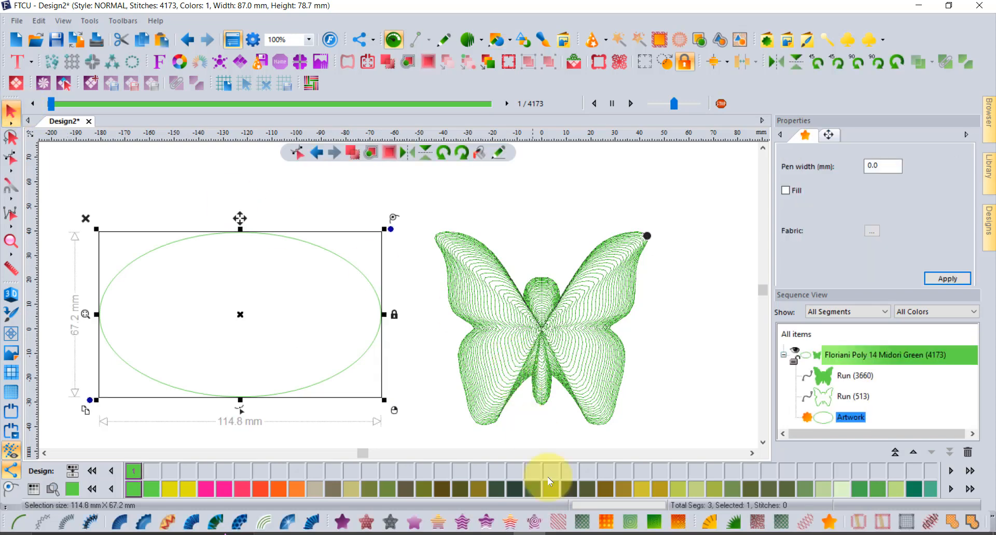
pyautogui.click(536, 522)
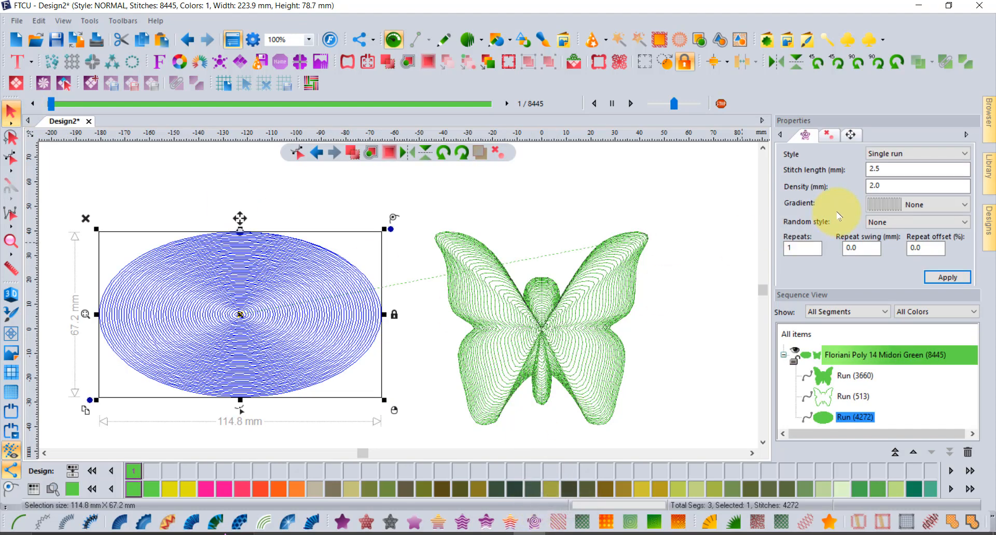
# Step: Apply a density of 4.0 mm to the ellipse's ripple fill, and increase it to 6.0 mm
pyautogui.doubleClick(884, 188)
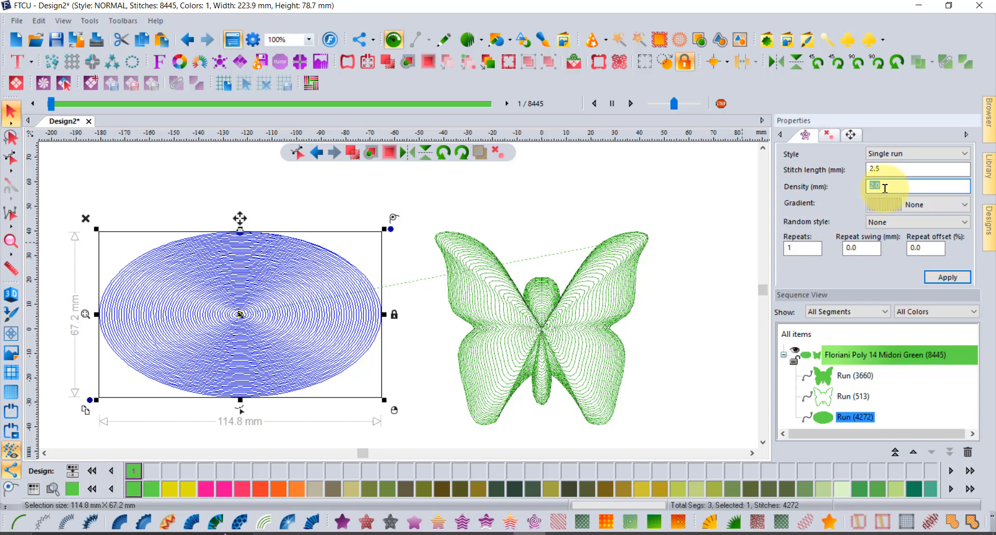
pyautogui.click(948, 276)
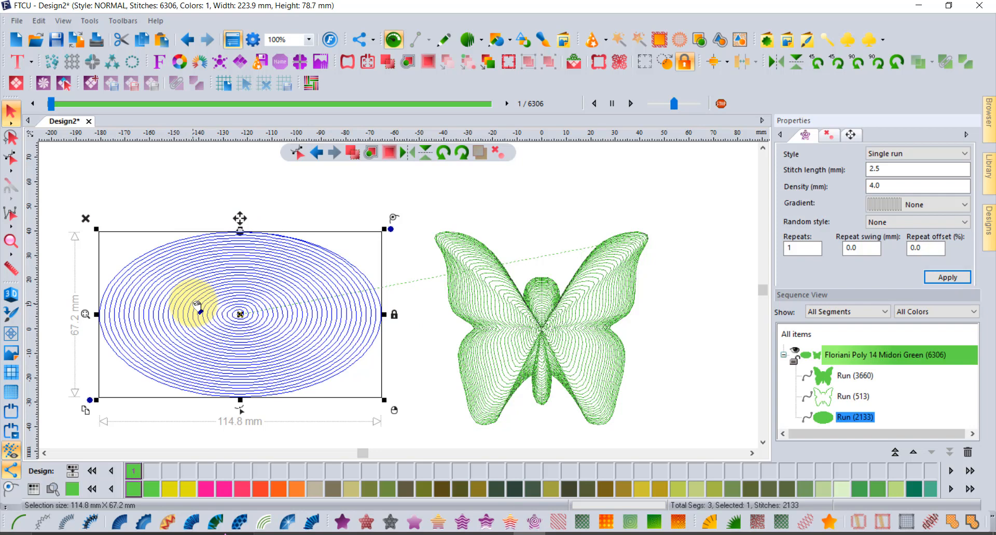
pyautogui.doubleClick(896, 187)
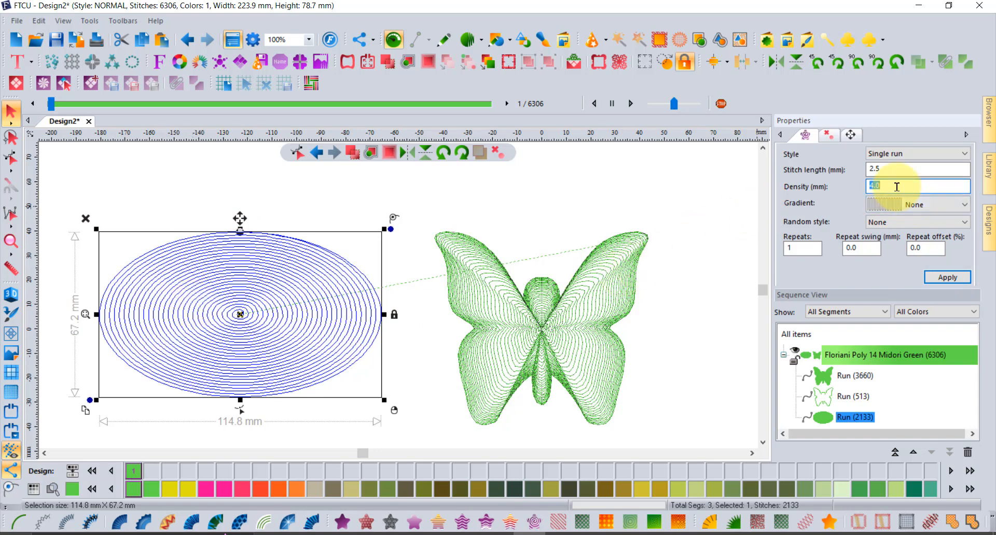
pyautogui.write('6')
pyautogui.click(947, 277)
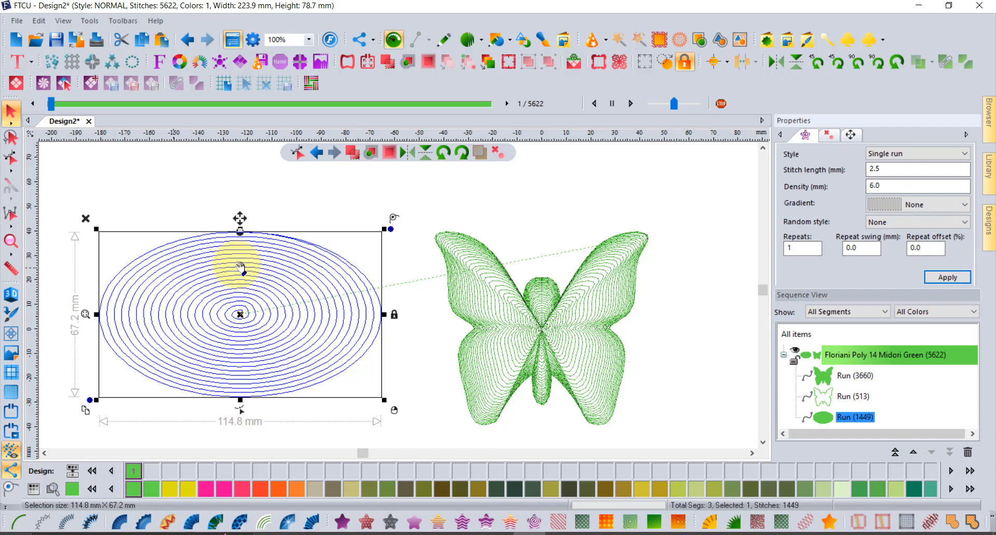
# Step: Try the Motif style with pattern 206 on the ellipse's ripple fill
pyautogui.click(910, 156)
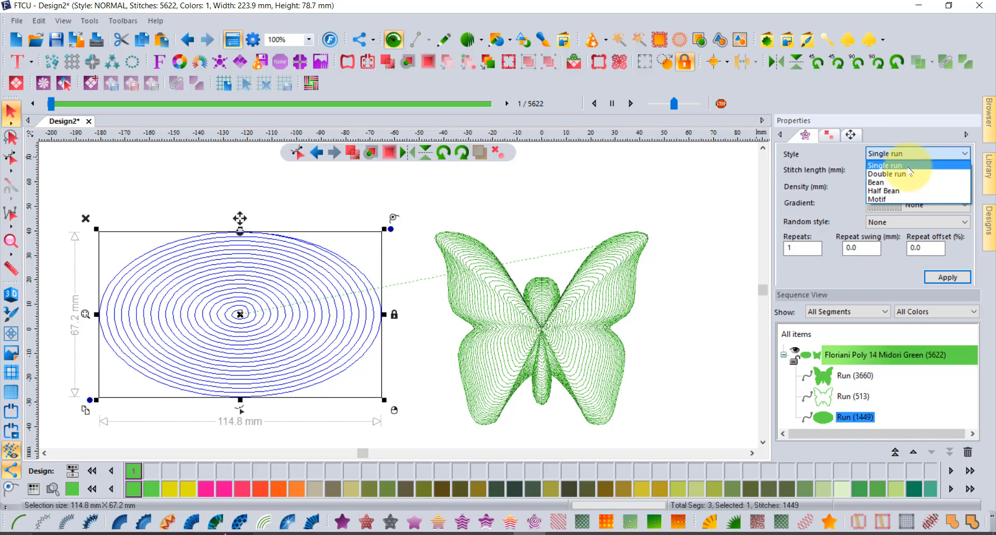
pyautogui.click(889, 199)
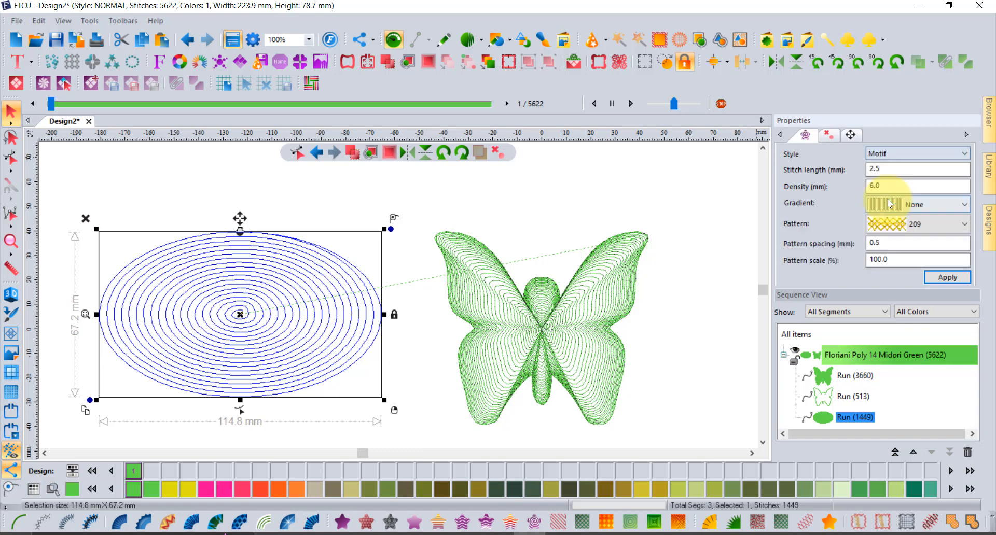
pyautogui.click(930, 228)
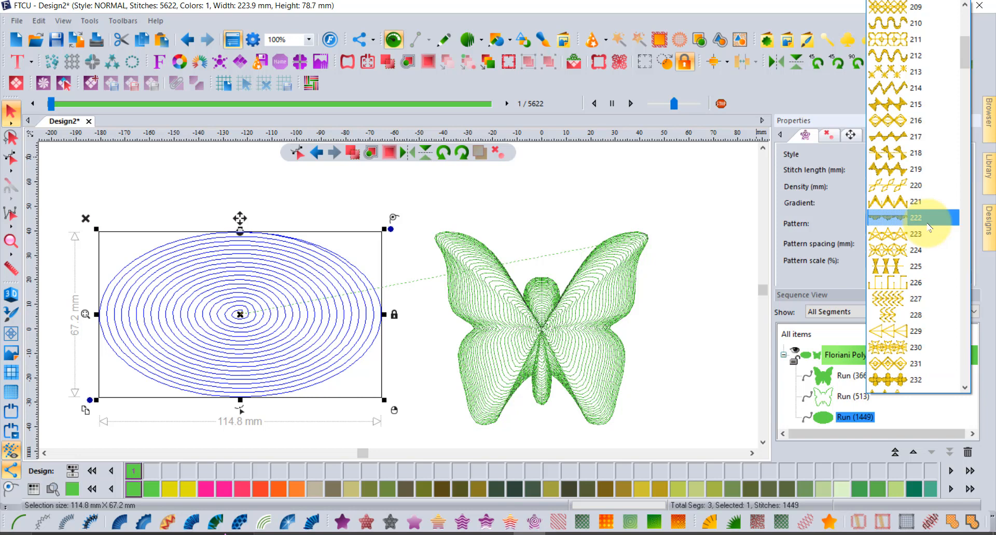
pyautogui.scroll(2, 923, 228)
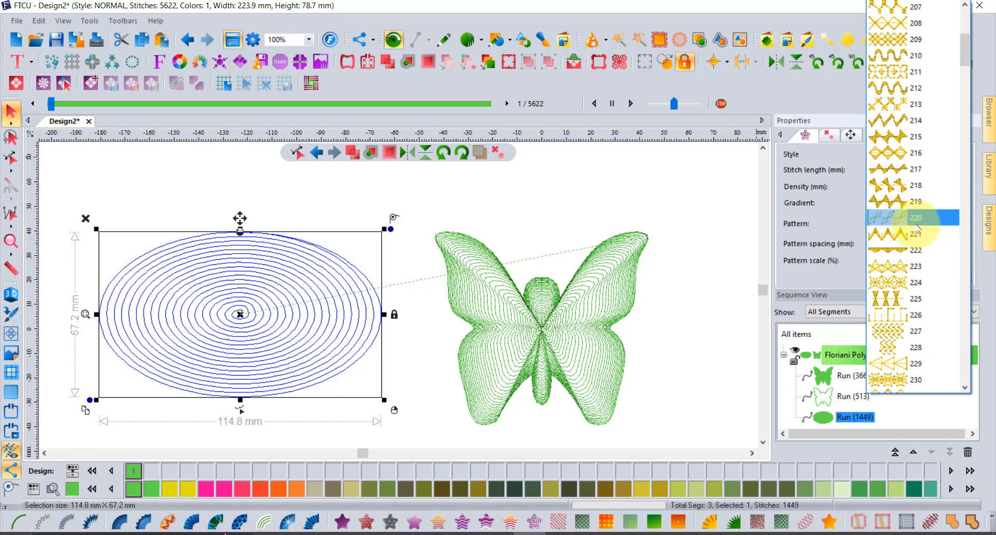
pyautogui.scroll(4, 918, 228)
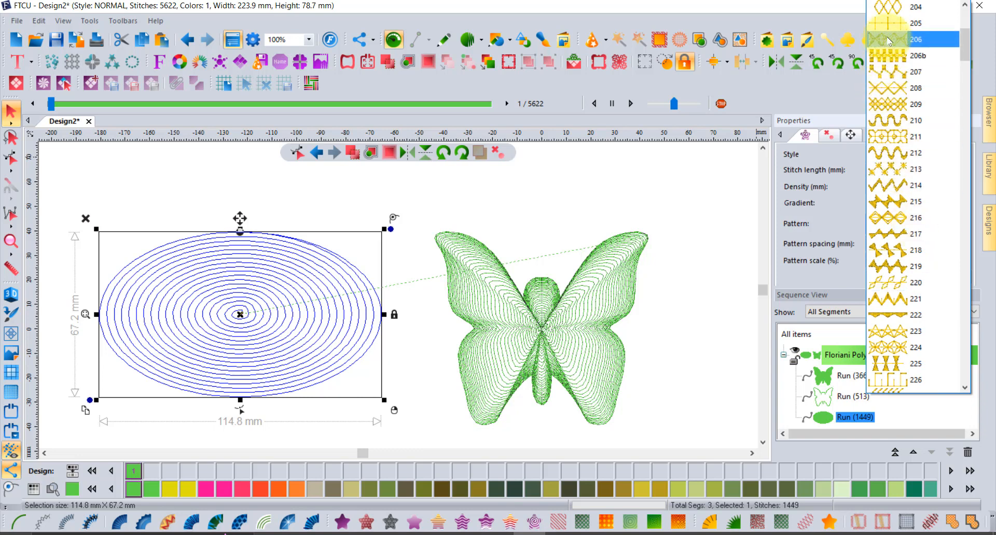
pyautogui.click(887, 55)
pyautogui.click(948, 277)
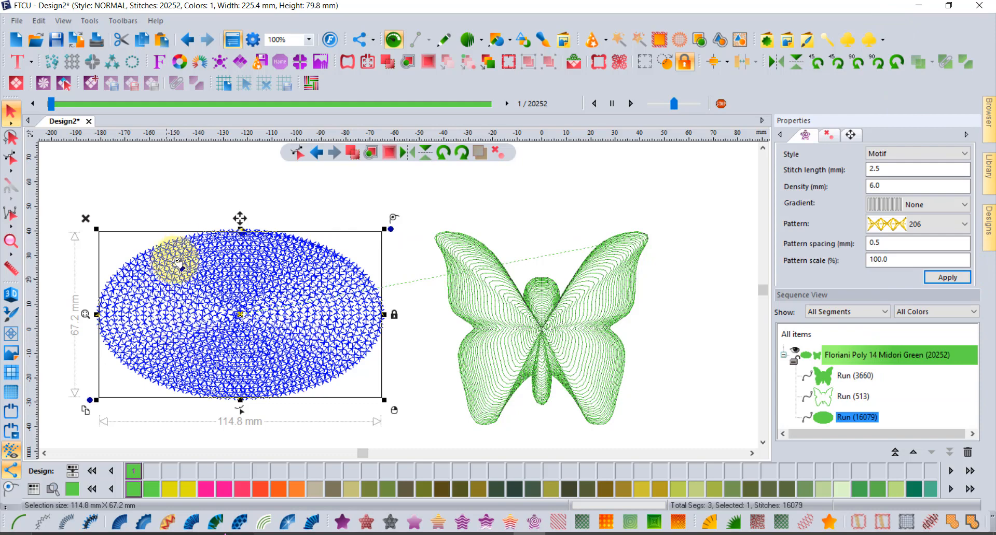
# Step: Inspect the ellipse's motif stitches up close and undo the Motif style change
pyautogui.scroll(1, 216, 243)
pyautogui.scroll(1, 173, 312)
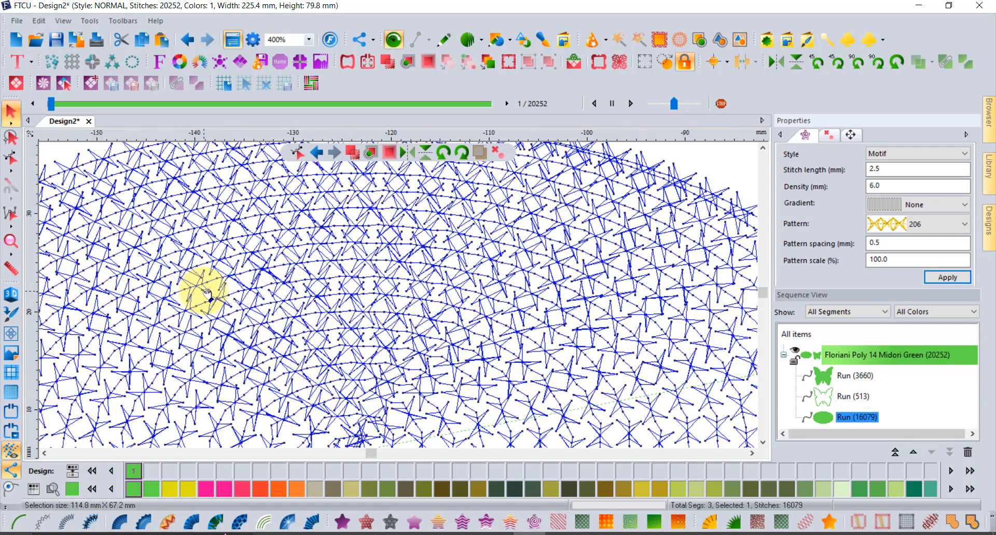
pyautogui.scroll(-1, 207, 298)
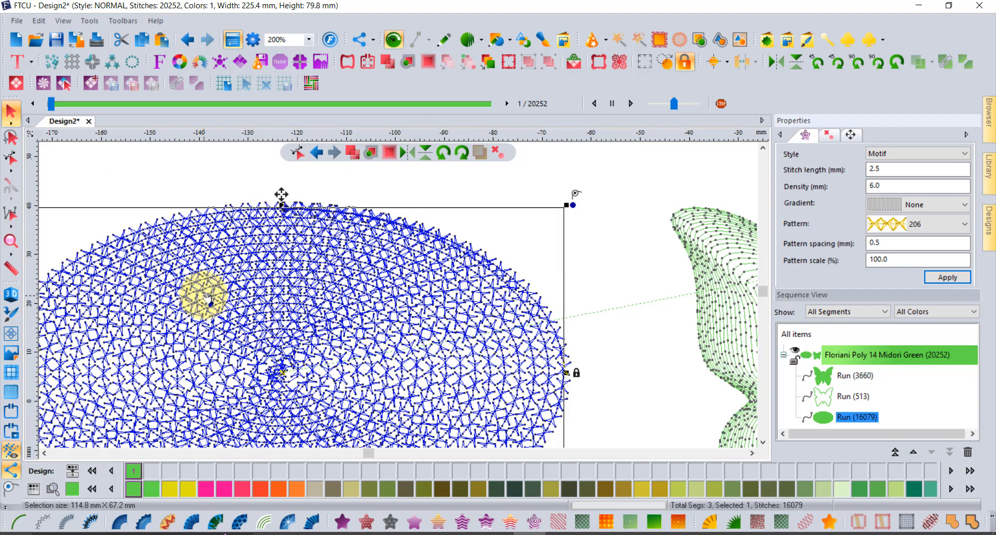
pyautogui.scroll(-1, 205, 304)
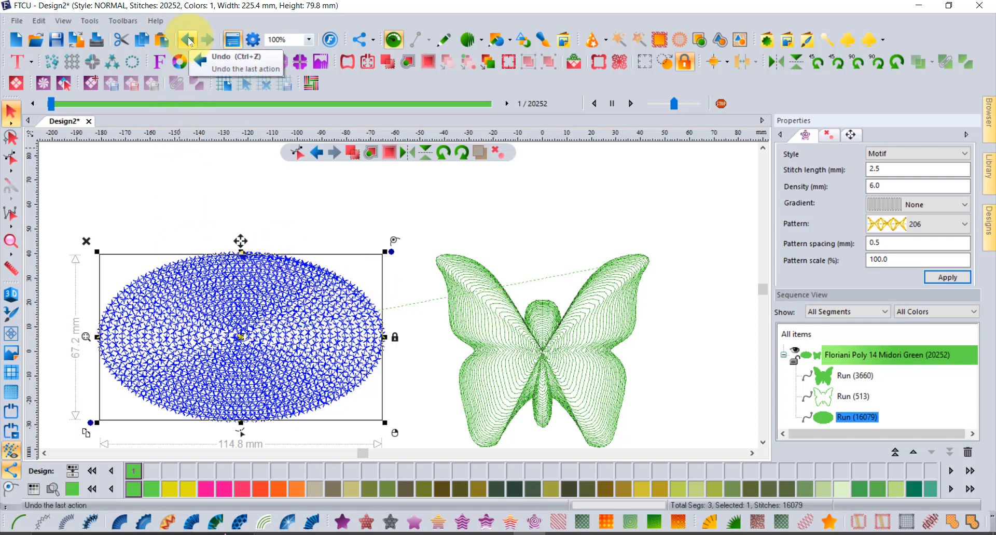
pyautogui.click(189, 40)
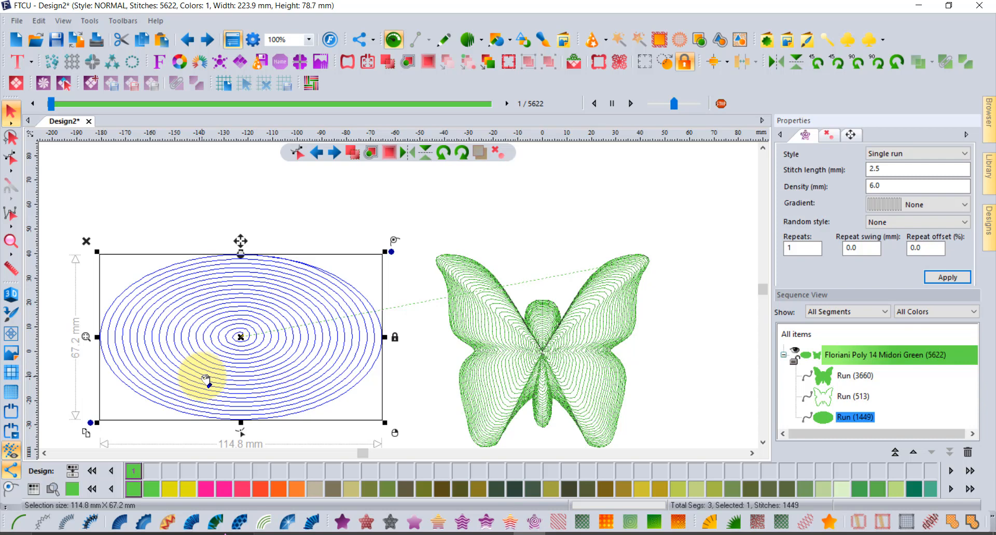
# Step: Set the density of the ellipse's ripple fill to 10.0 mm and apply it
pyautogui.doubleClick(885, 185)
pyautogui.write('1')
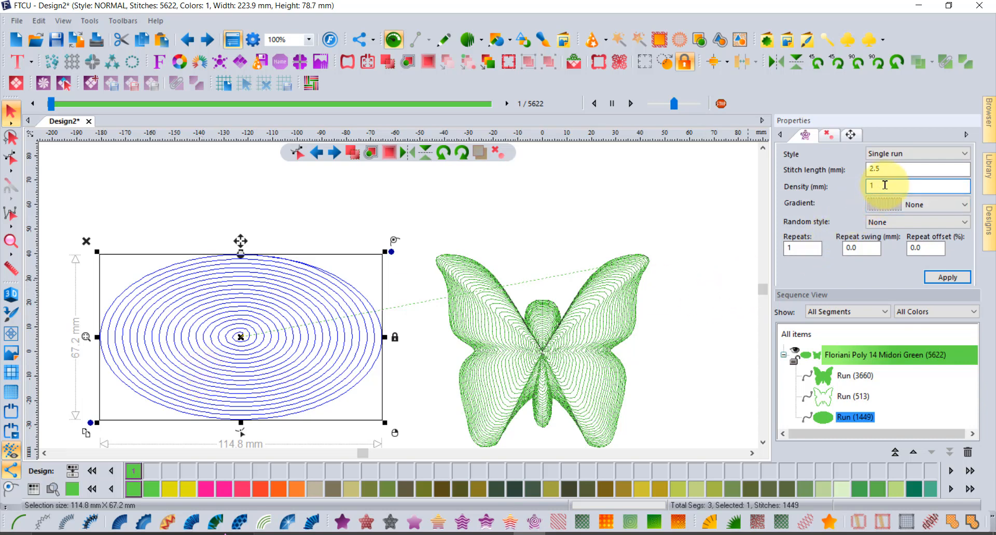
pyautogui.write('0')
pyautogui.click(948, 278)
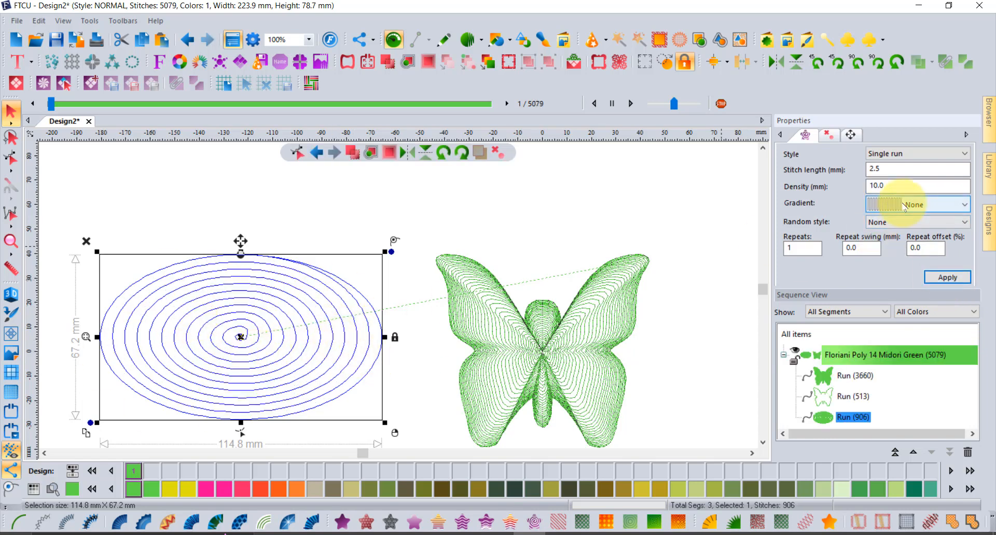
# Step: Change the ellipse's ripple fill style to Motif with pattern 209 and apply it
pyautogui.click(903, 156)
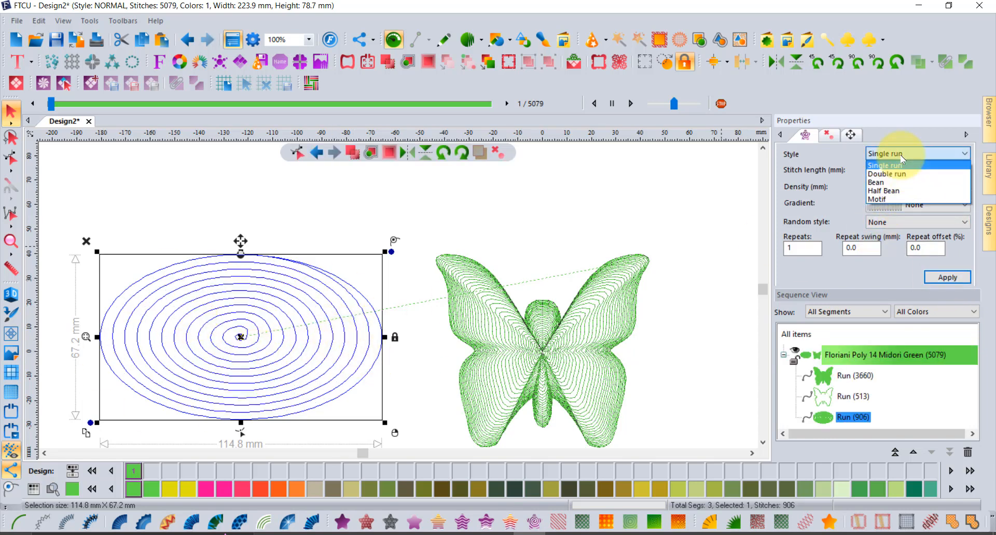
pyautogui.click(886, 200)
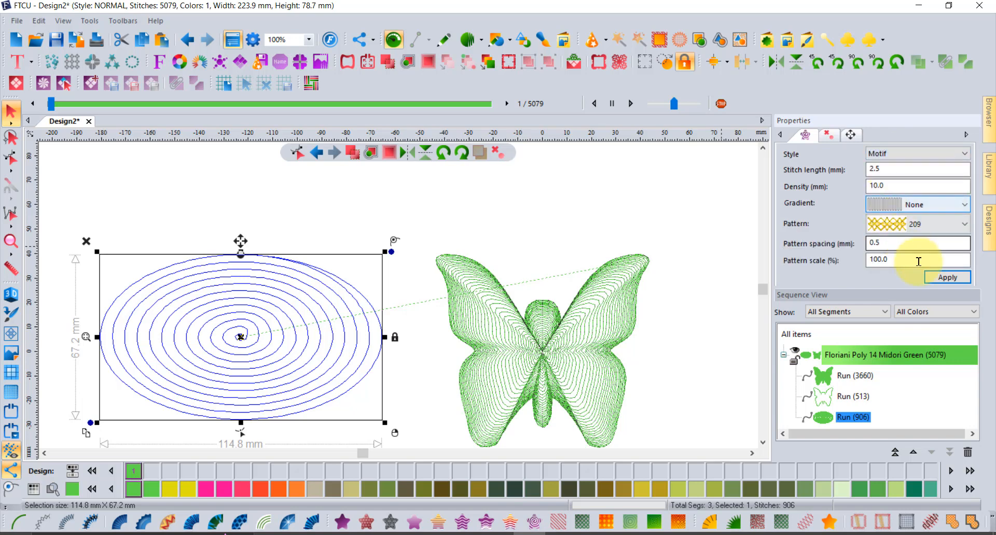
pyautogui.click(949, 279)
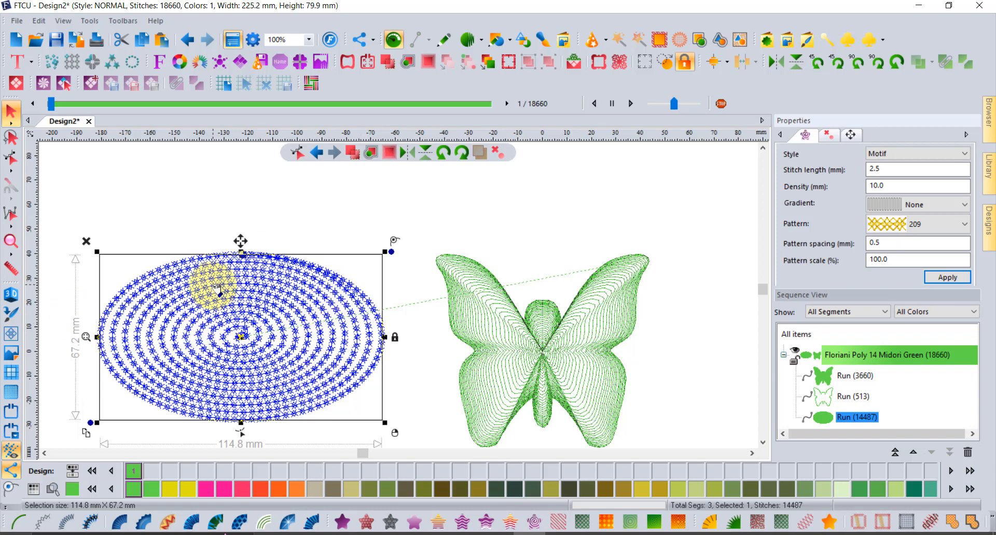
pyautogui.scroll(-1, 242, 337)
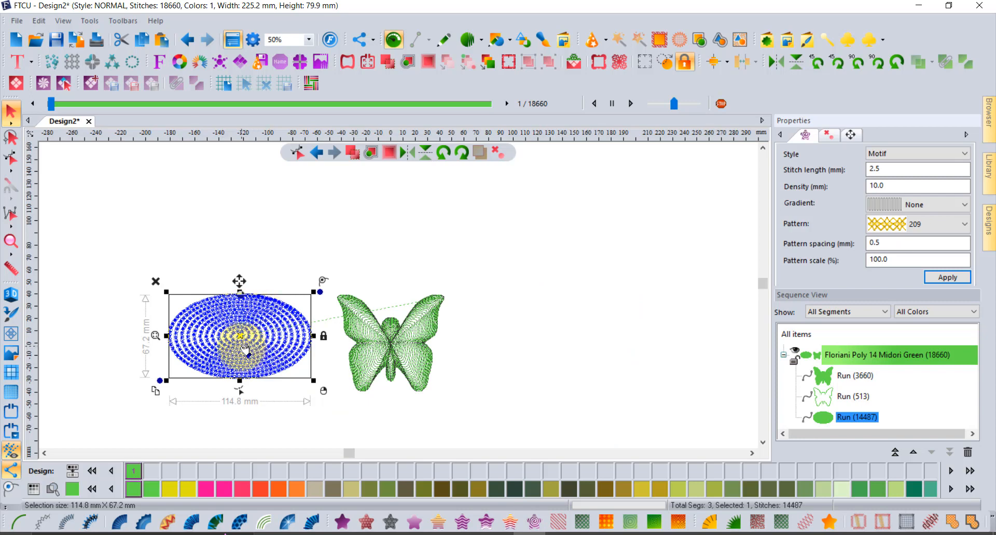
pyautogui.scroll(1, 245, 351)
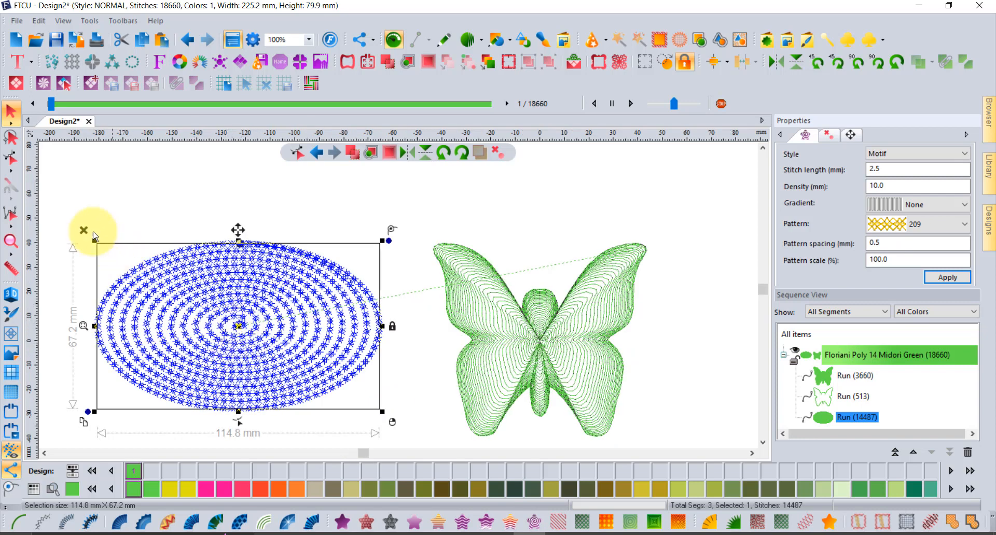
# Step: Move the ripple's centre point outside the ellipse, beyond its lower-left edge, and deselect the shape
pyautogui.click(11, 157)
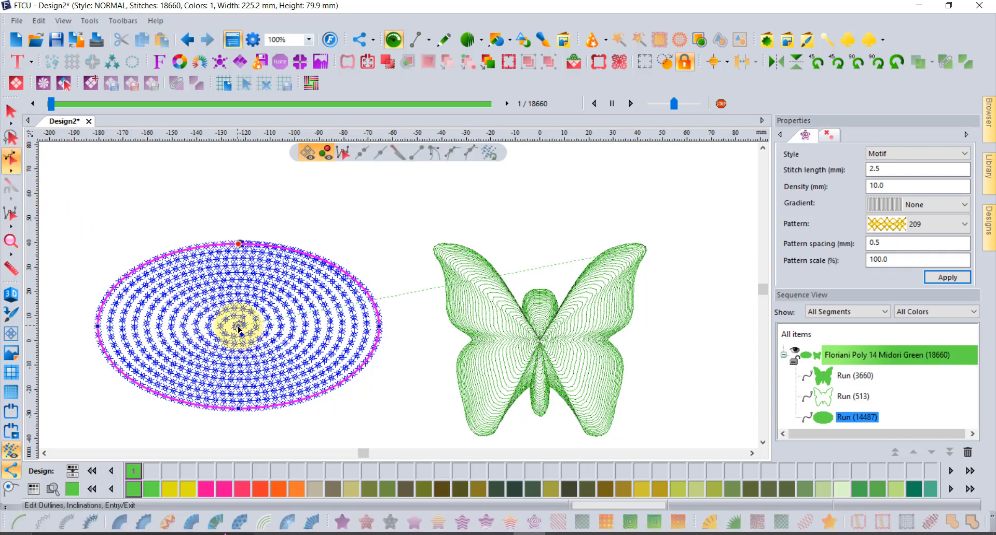
pyautogui.moveTo(240, 325); pyautogui.dragTo(195, 365)
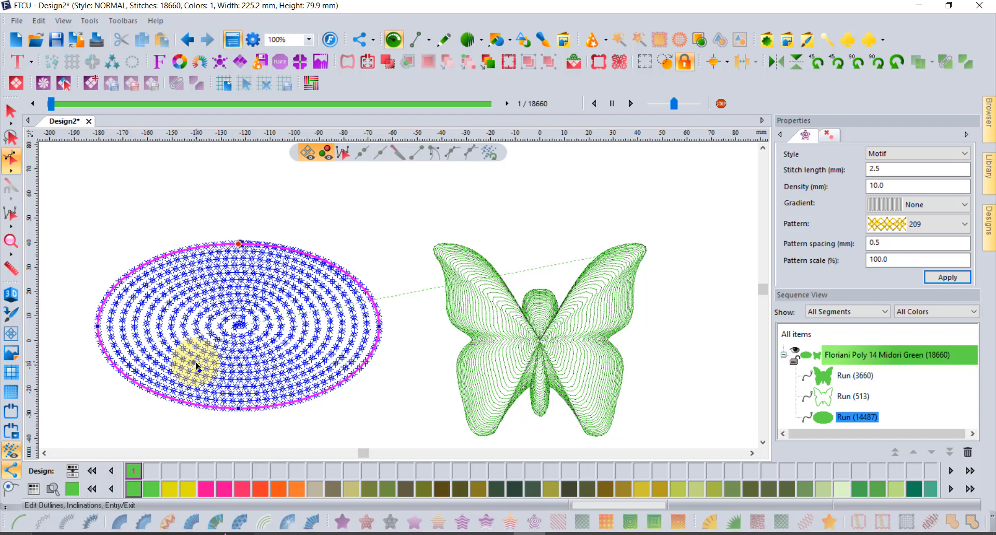
pyautogui.moveTo(198, 366); pyautogui.dragTo(196, 365)
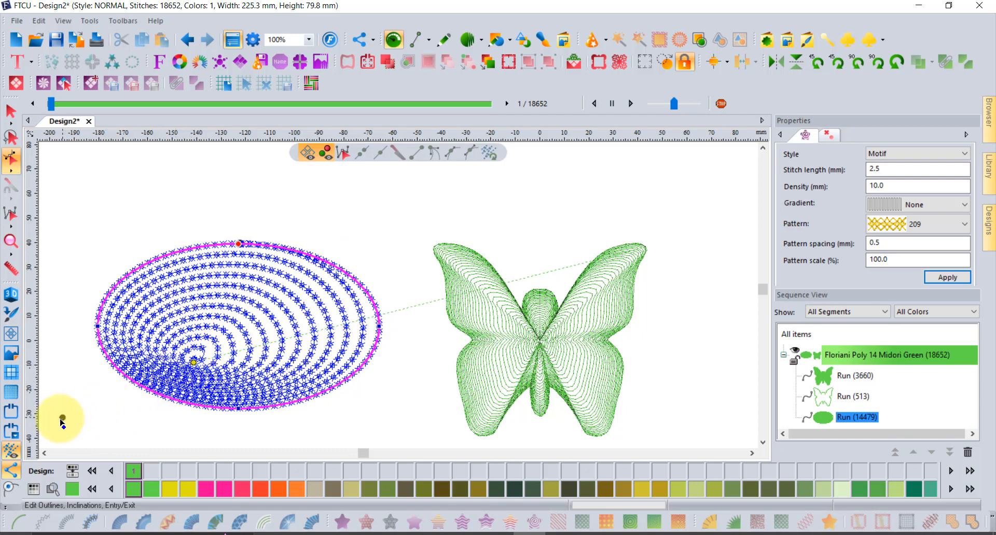
pyautogui.moveTo(55, 431); pyautogui.dragTo(55, 431)
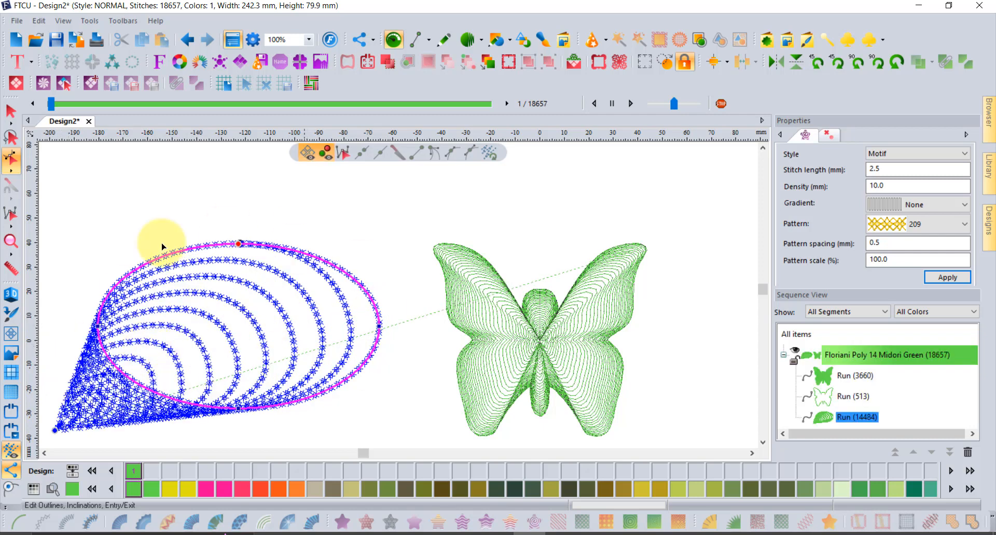
pyautogui.click(12, 111)
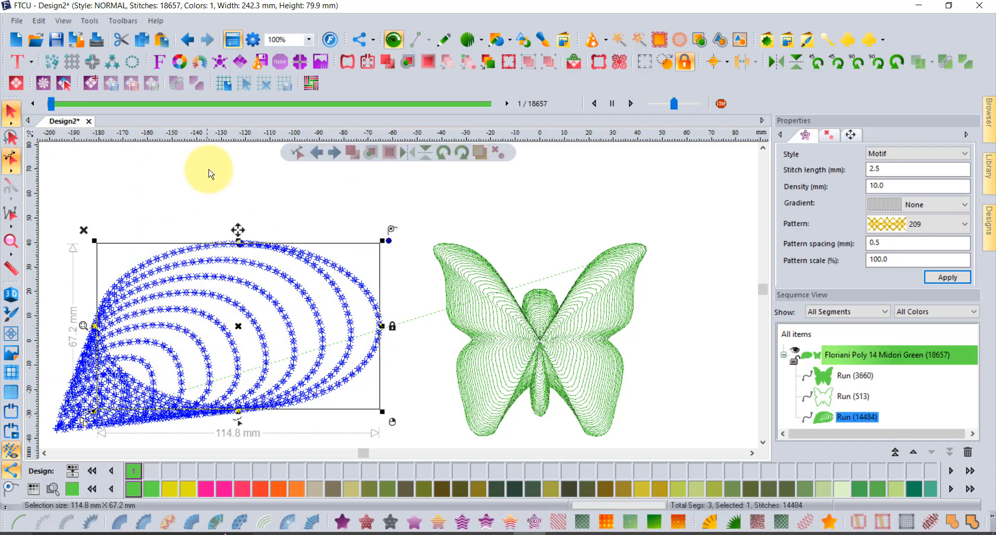
pyautogui.click(207, 171)
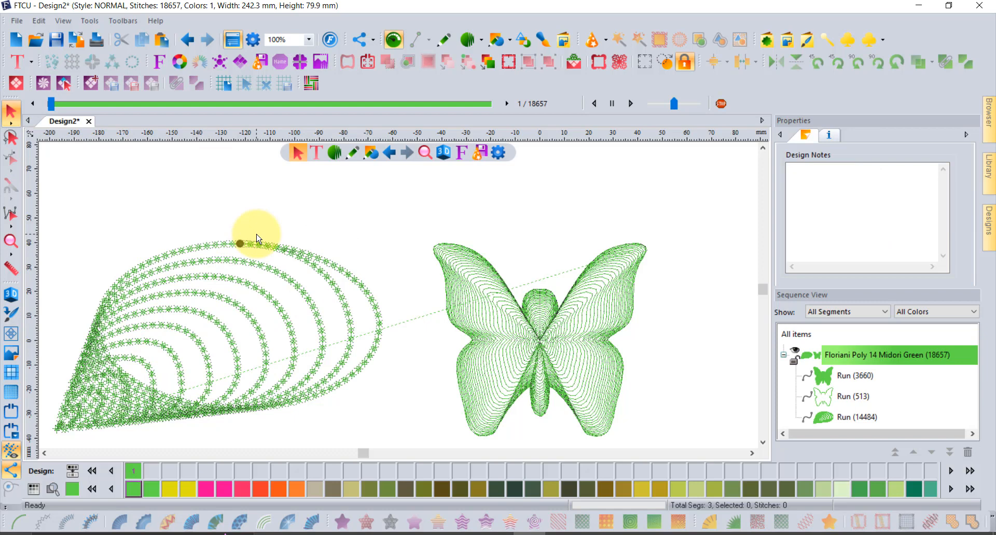
# Step: View the stitched sample photo butterfly.jpg and return to the design
pyautogui.scroll(-2, 257, 239)
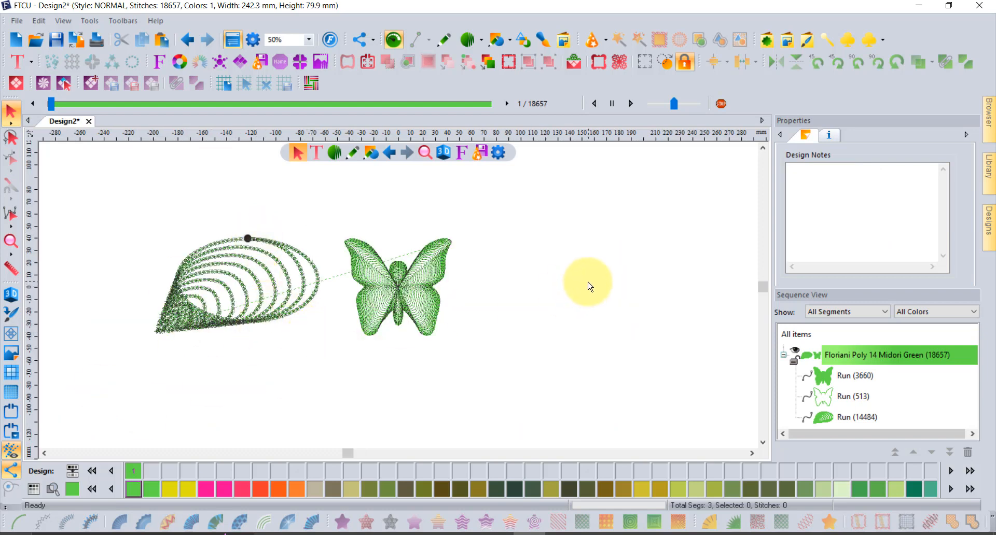
pyautogui.click(559, 534)
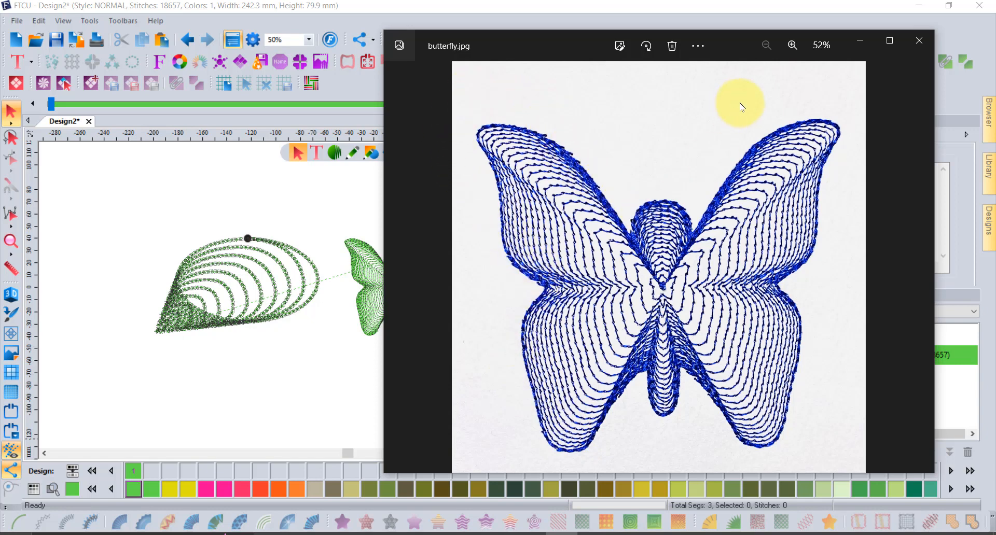
pyautogui.click(210, 183)
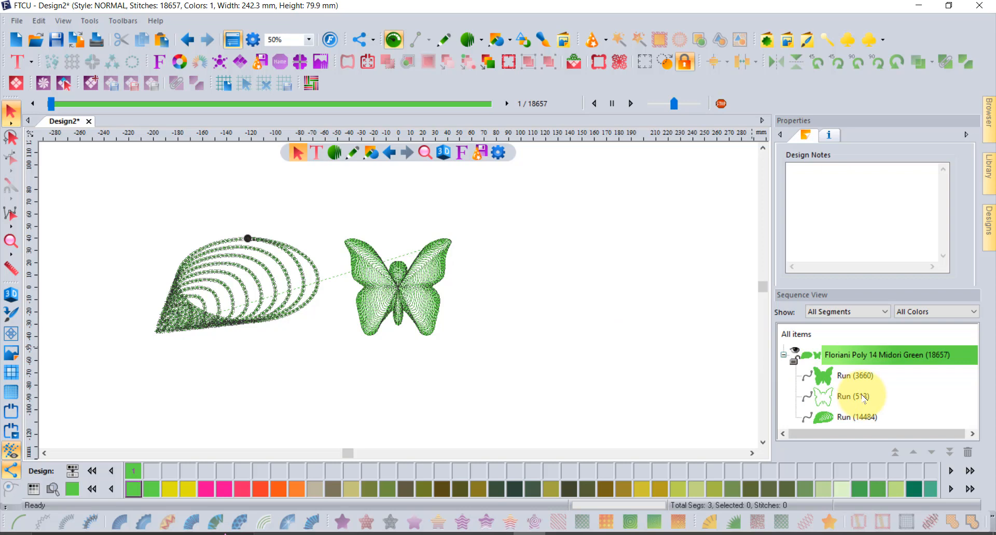
# Step: Select the butterfly's outline run in the sequence and apply the Back Stitch run preset to it
pyautogui.scroll(-1, 863, 399)
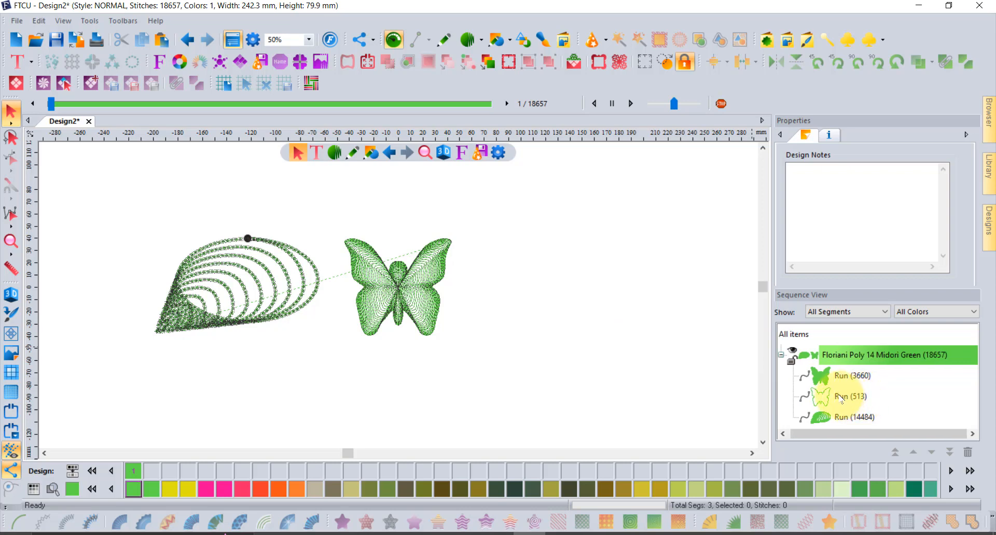
pyautogui.click(841, 398)
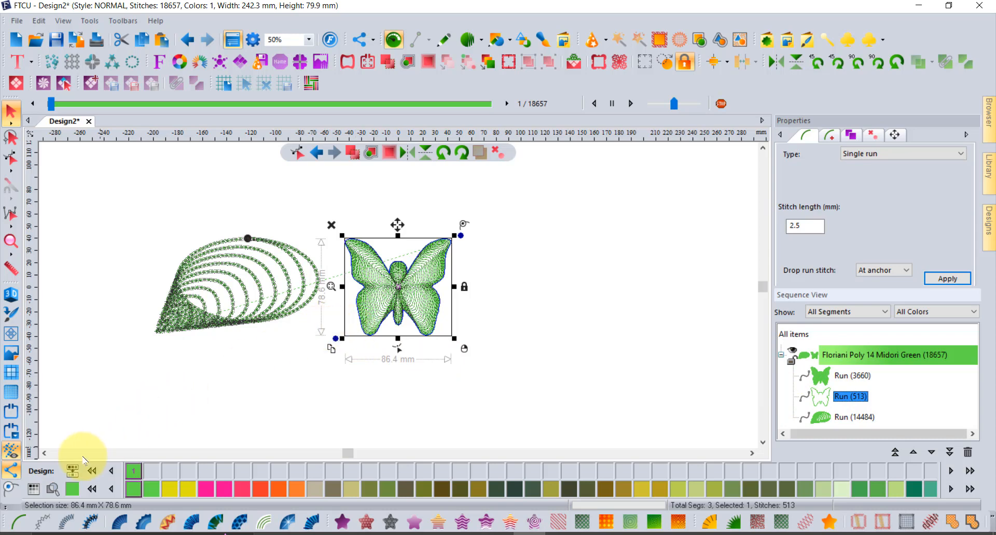
pyautogui.click(18, 522)
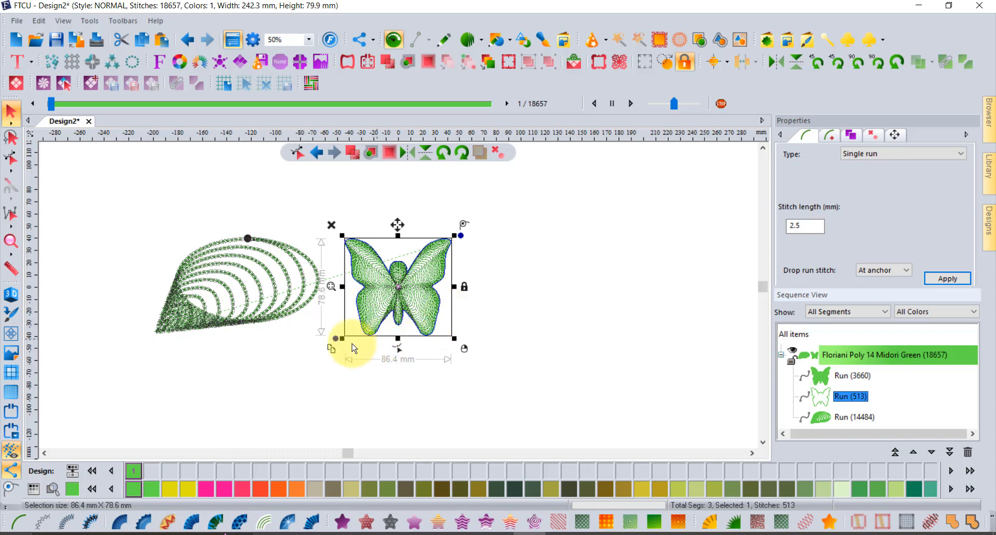
pyautogui.rightClick(17, 527)
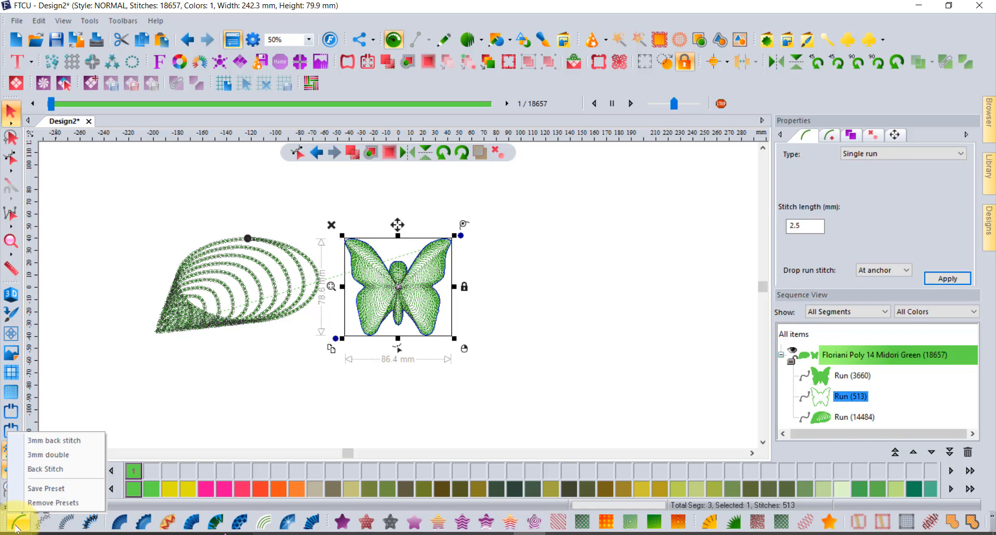
pyautogui.click(70, 470)
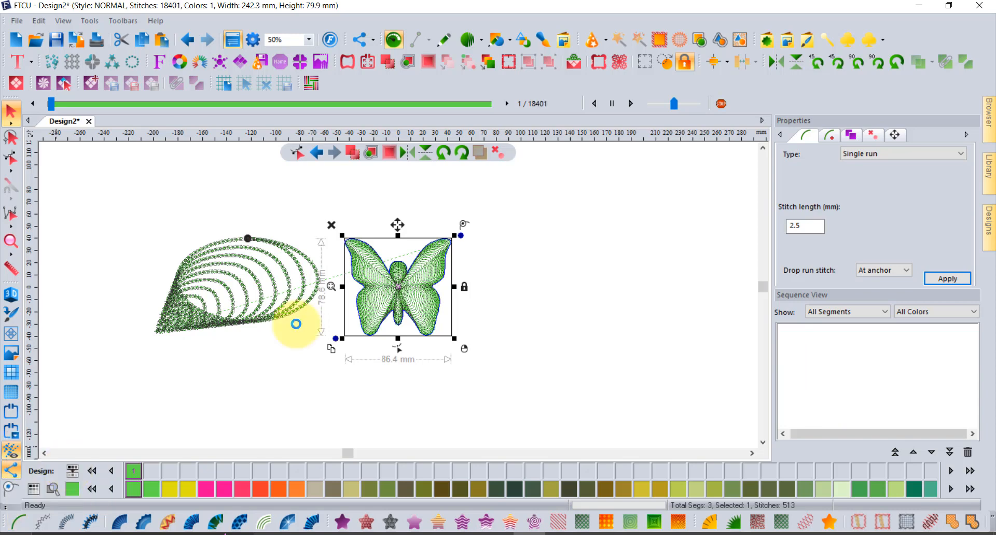
# Step: Examine the back stitch outline along the butterfly's wing up close, in both flat and 3D view
pyautogui.scroll(1, 505, 292)
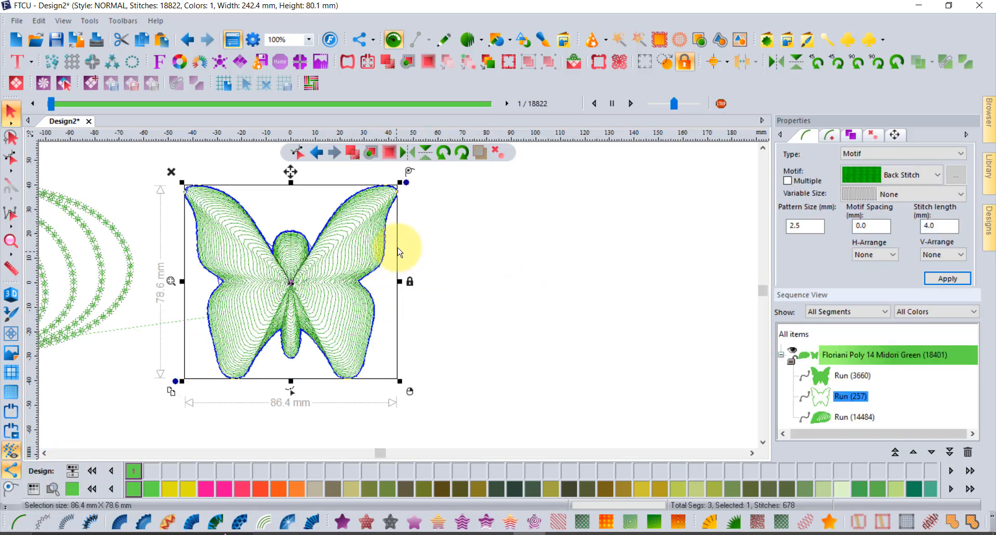
pyautogui.scroll(1, 376, 228)
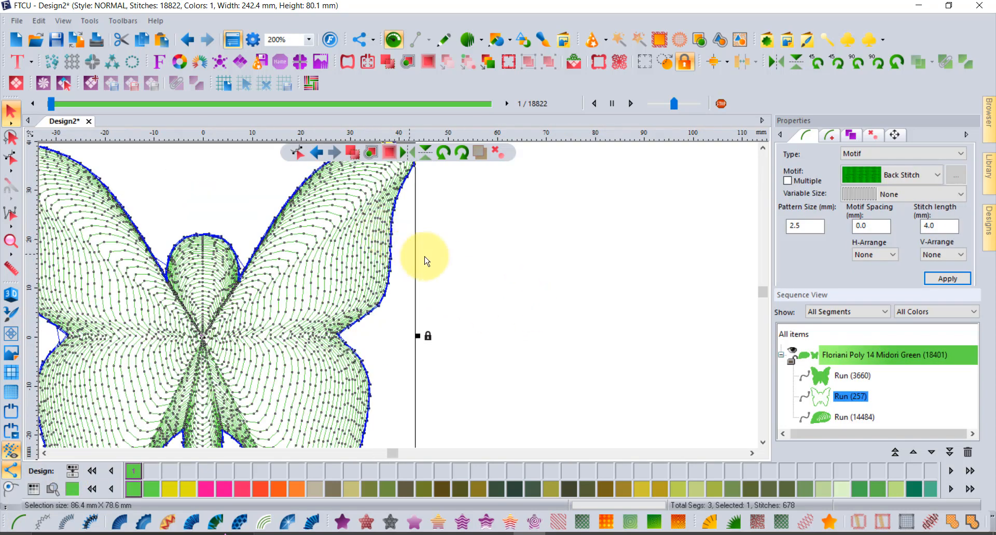
pyautogui.scroll(1, 456, 262)
pyautogui.scroll(1, 415, 253)
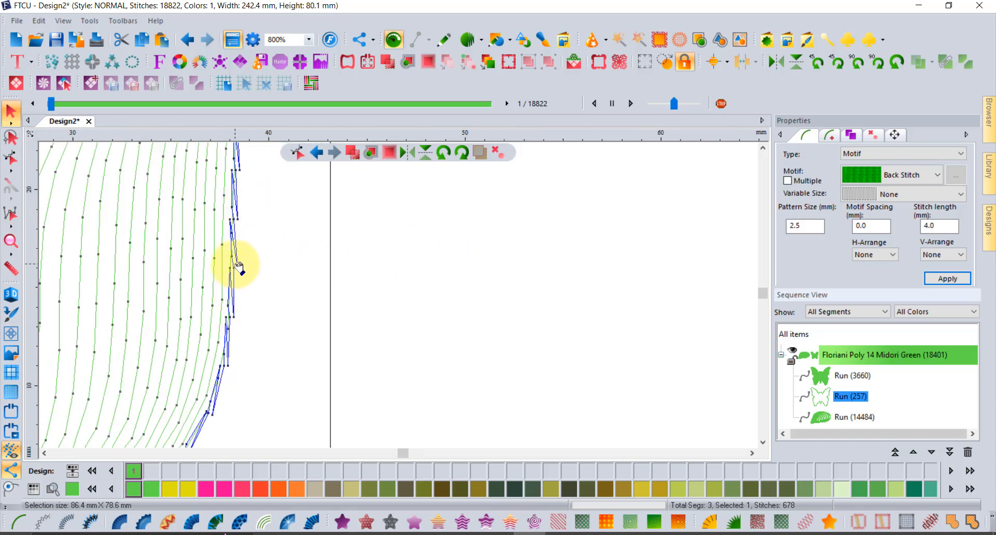
pyautogui.scroll(1, 233, 282)
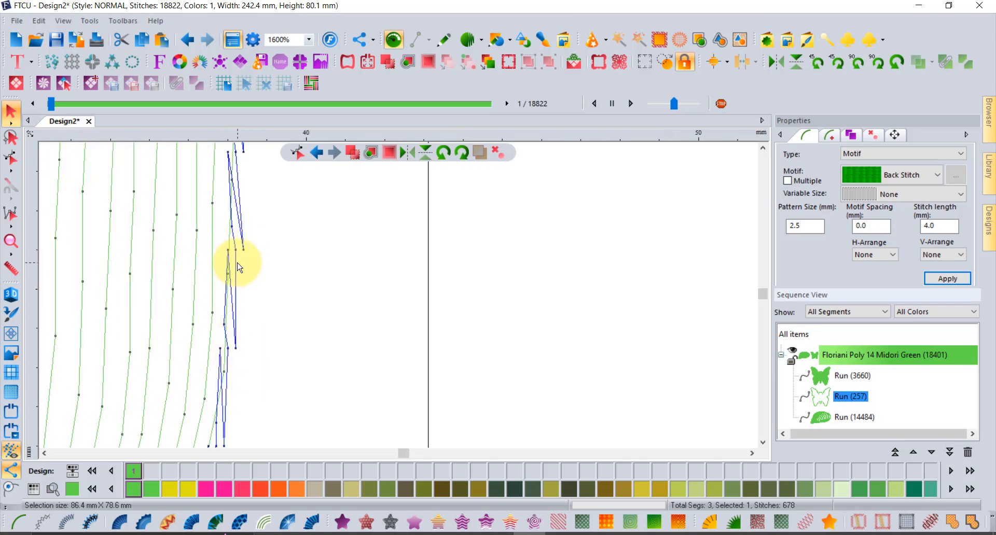
pyautogui.click(12, 296)
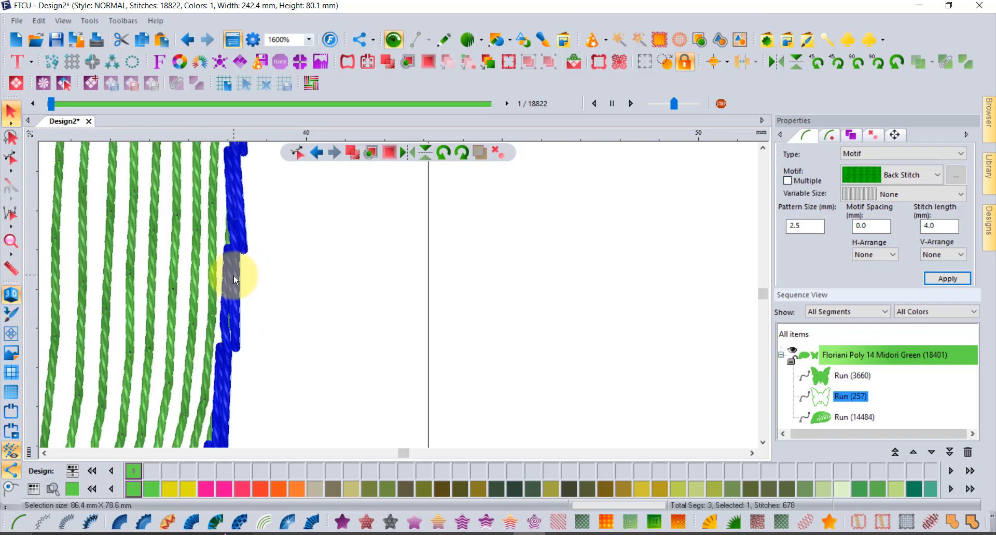
pyautogui.scroll(-2, 238, 278)
pyautogui.scroll(-2, 240, 281)
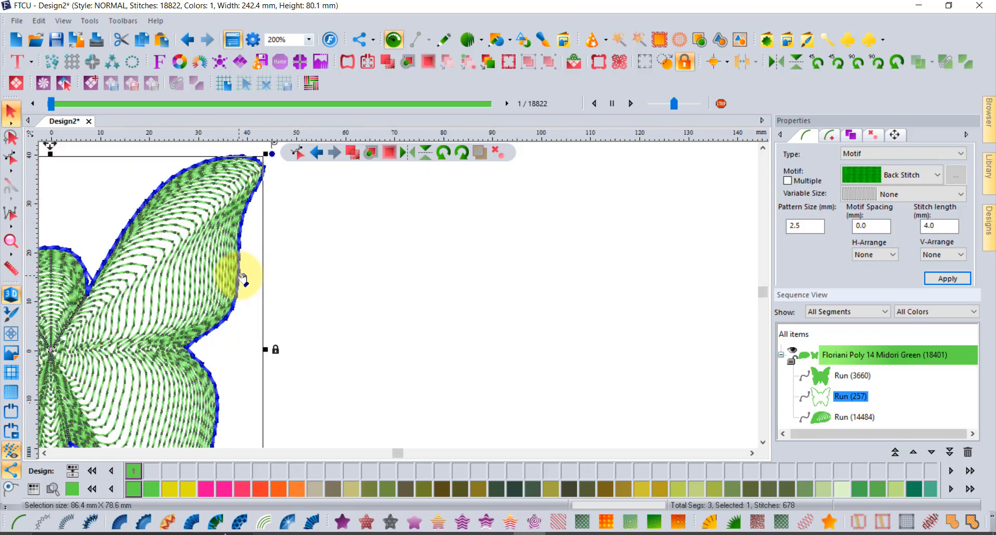
pyautogui.scroll(-1, 241, 280)
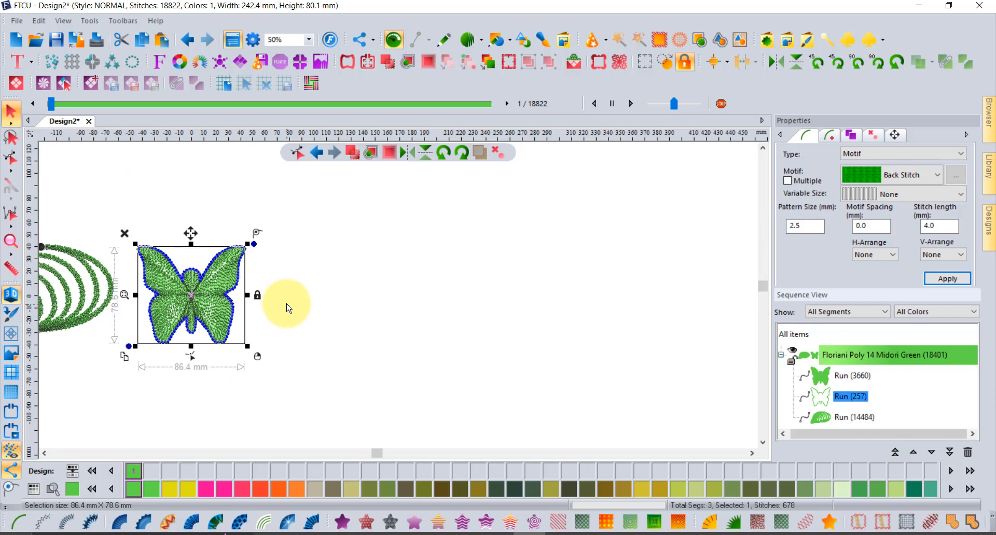
pyautogui.scroll(1, 205, 267)
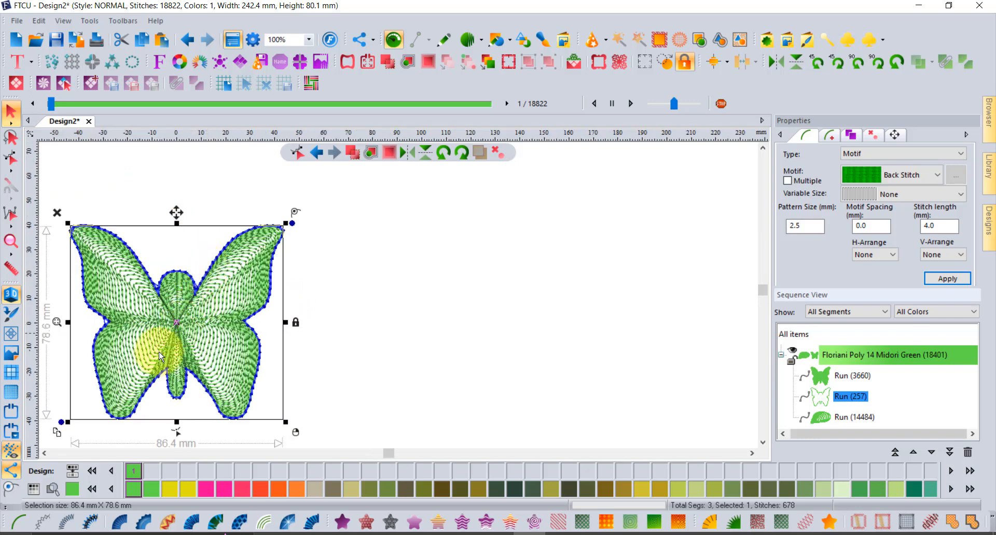
# Step: Try a steil stitch on the butterfly outline, return it to the Back Stitch run preset and deselect it
pyautogui.click(66, 520)
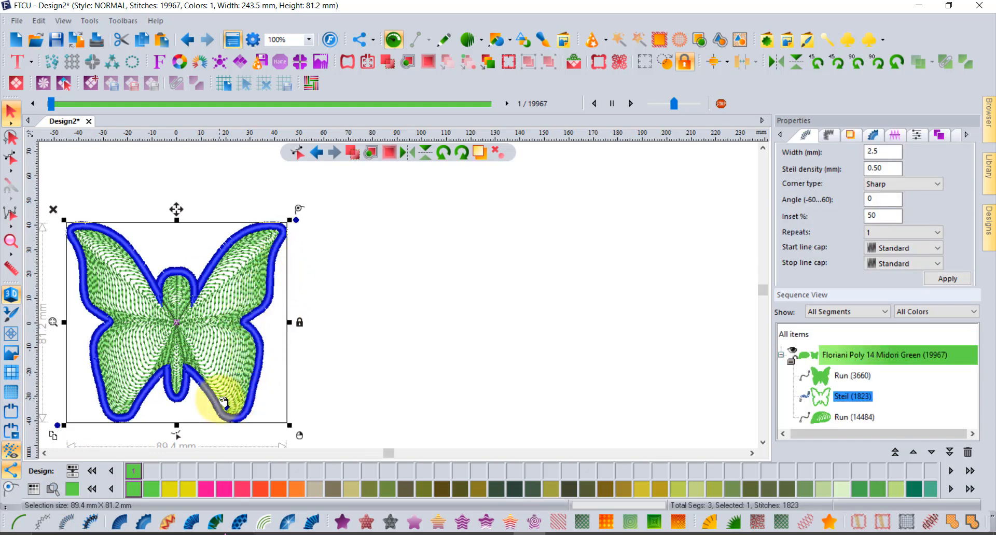
pyautogui.rightClick(14, 524)
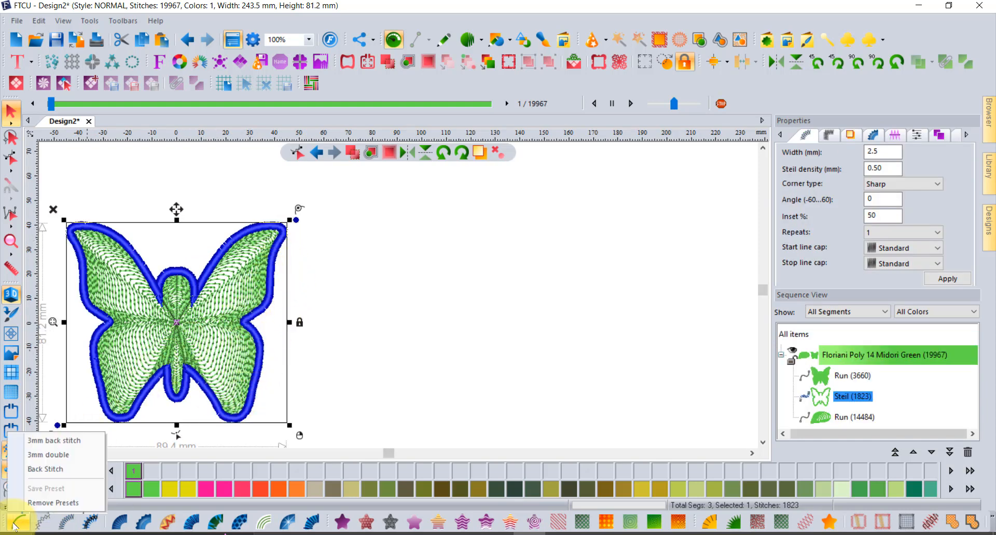
pyautogui.click(48, 469)
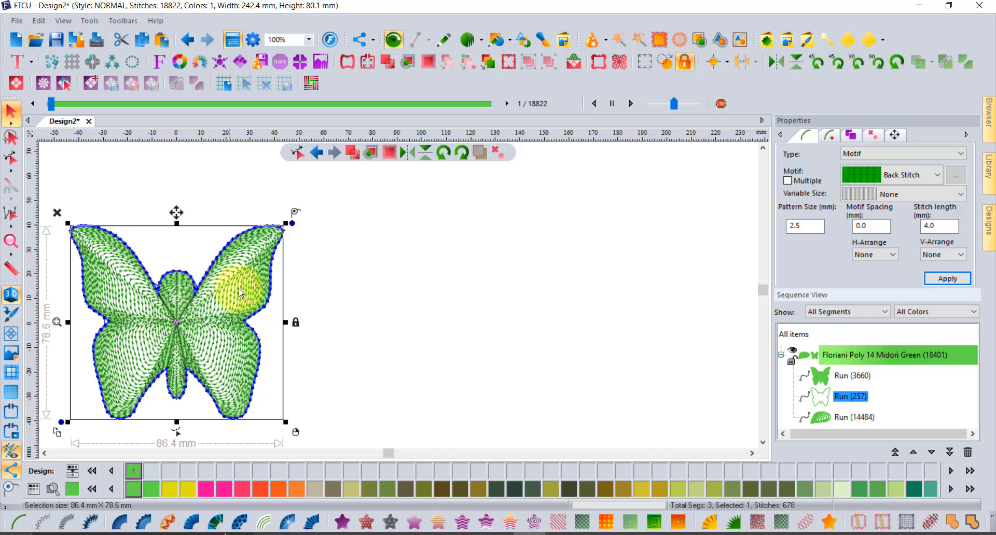
pyautogui.click(471, 290)
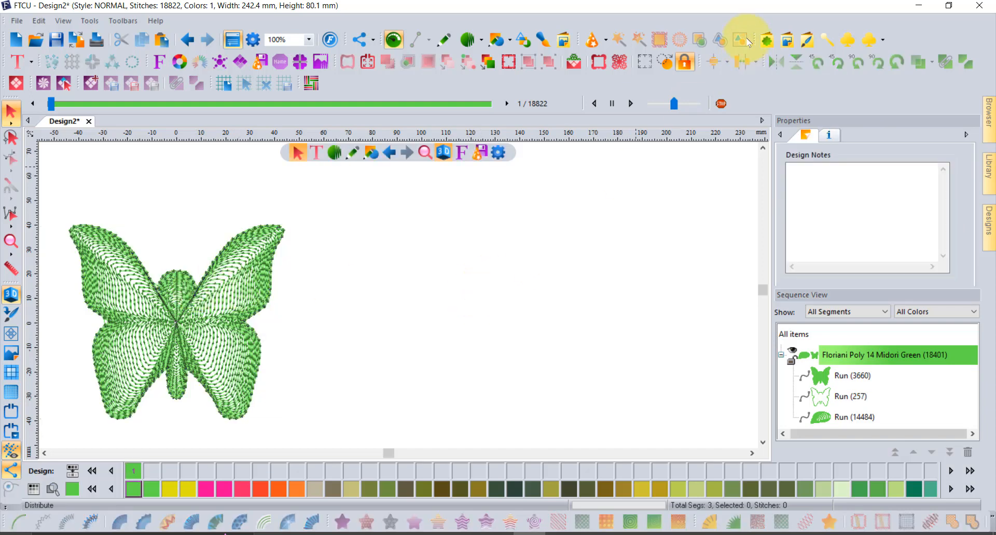
# Step: Insert the Leaf 001 custom shape and place it in the empty space to the right of the butterfly
pyautogui.click(767, 42)
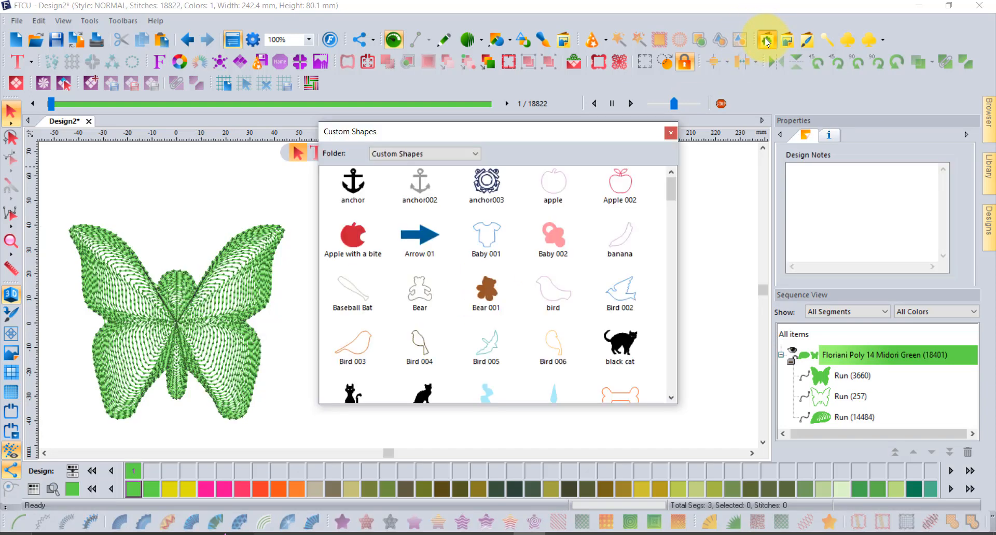
pyautogui.scroll(-6, 513, 224)
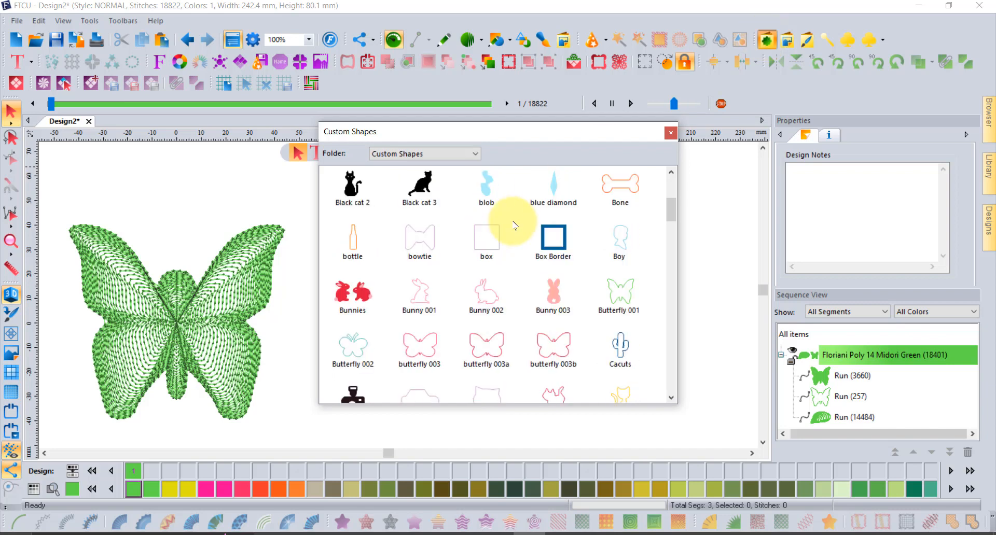
pyautogui.scroll(-5, 513, 224)
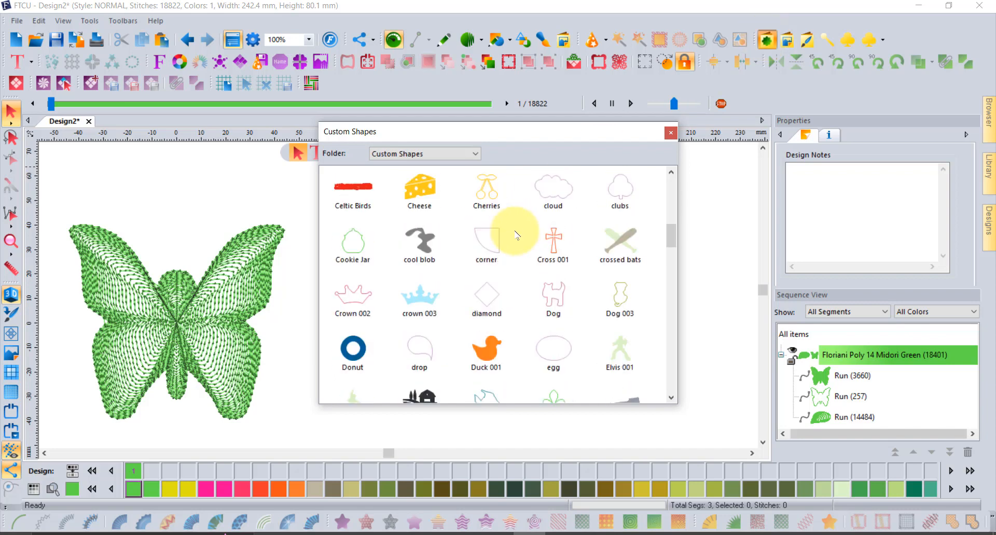
pyautogui.scroll(-6, 533, 267)
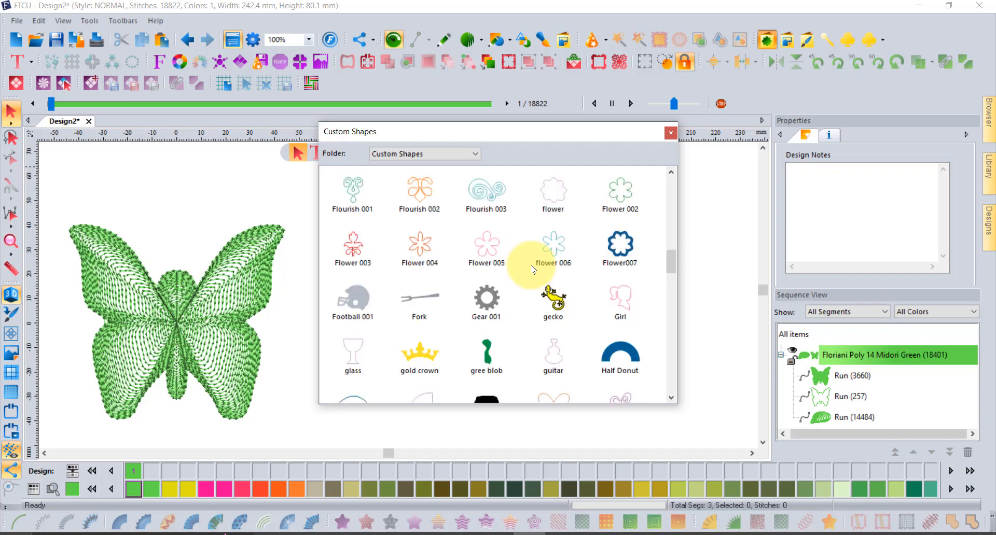
pyautogui.scroll(-1, 540, 273)
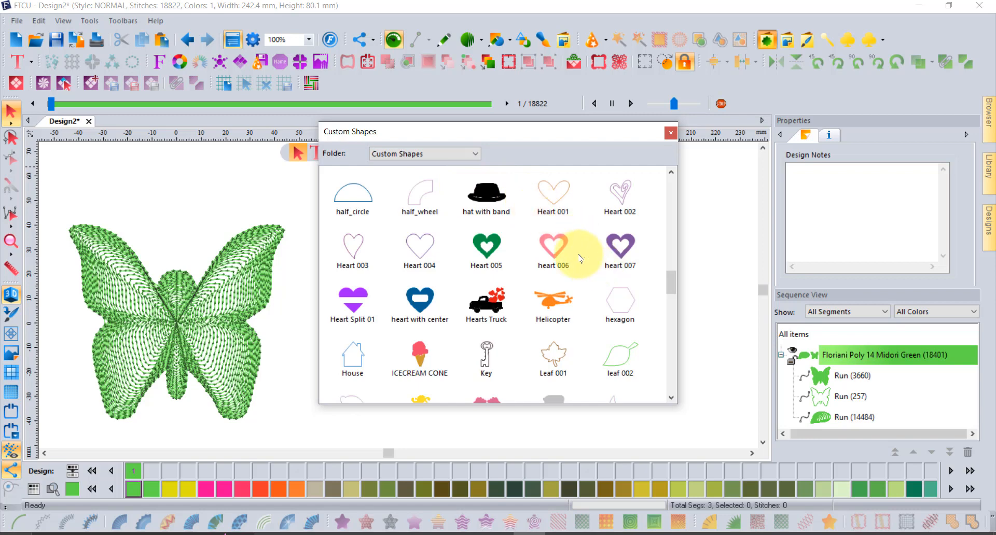
pyautogui.scroll(-1, 580, 258)
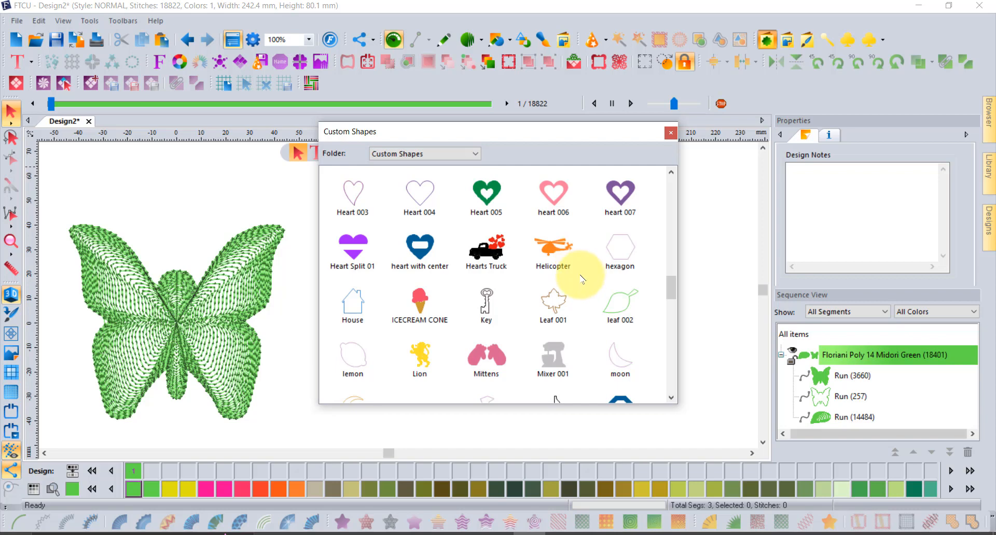
pyautogui.doubleClick(555, 299)
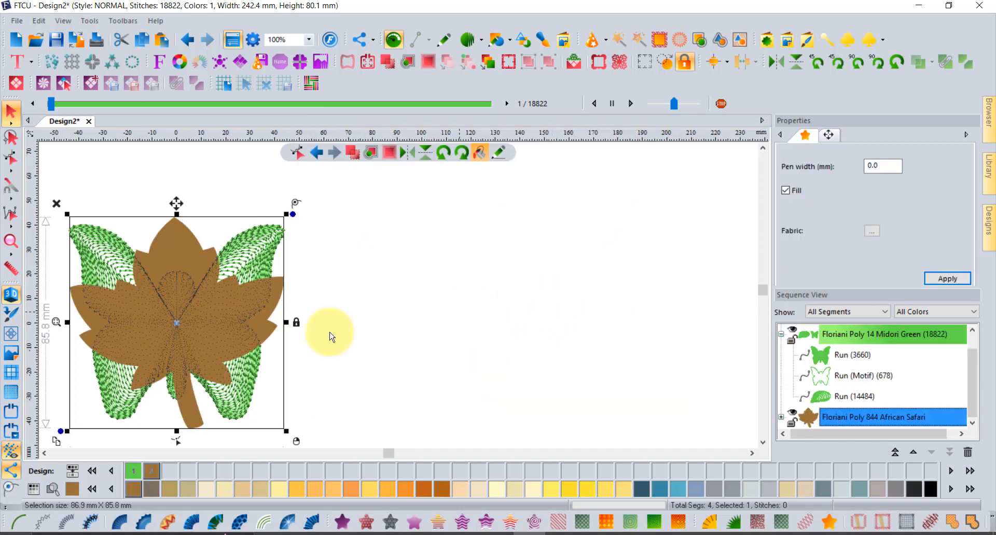
pyautogui.moveTo(186, 254); pyautogui.dragTo(496, 233)
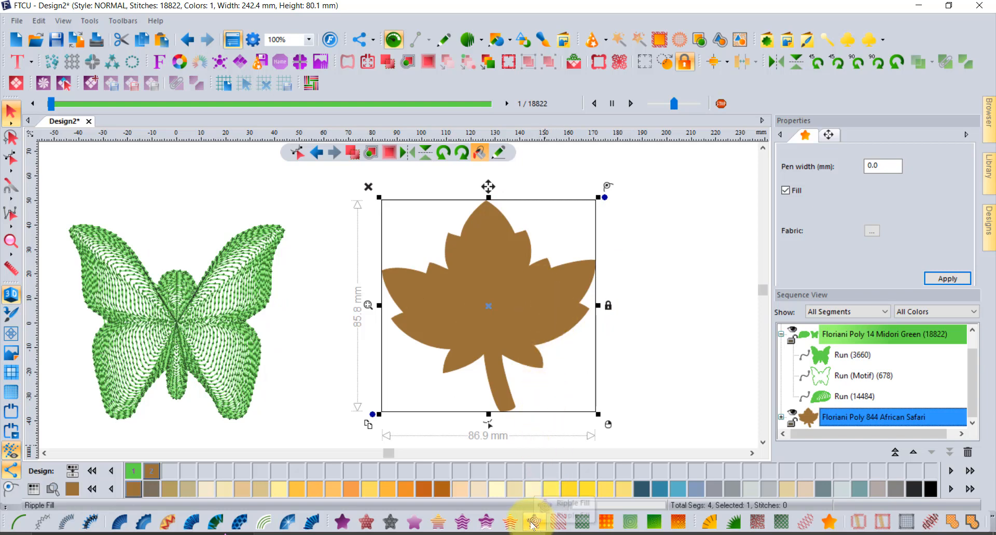
# Step: Apply Ripple Fill to the leaf and inspect its stitch lines up close
pyautogui.click(533, 525)
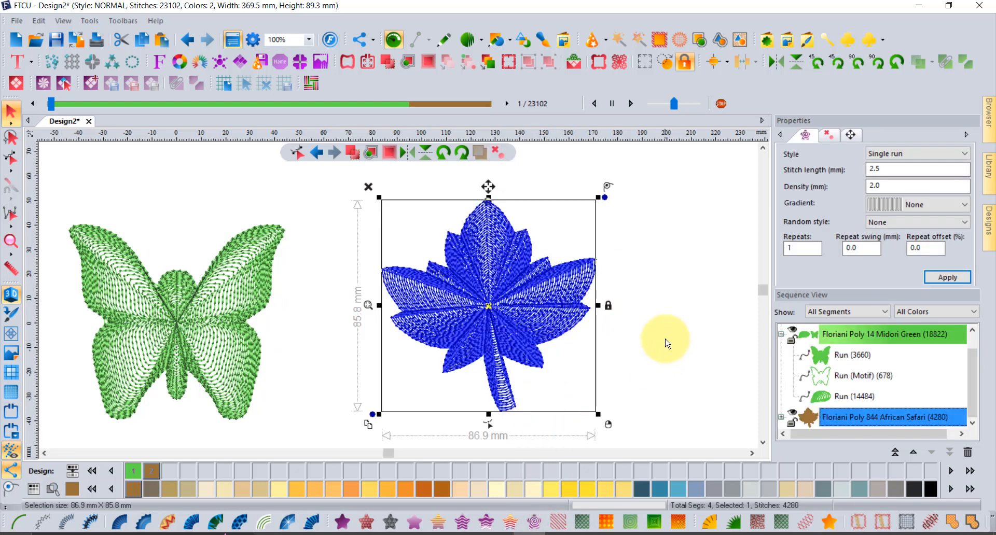
pyautogui.scroll(1, 498, 384)
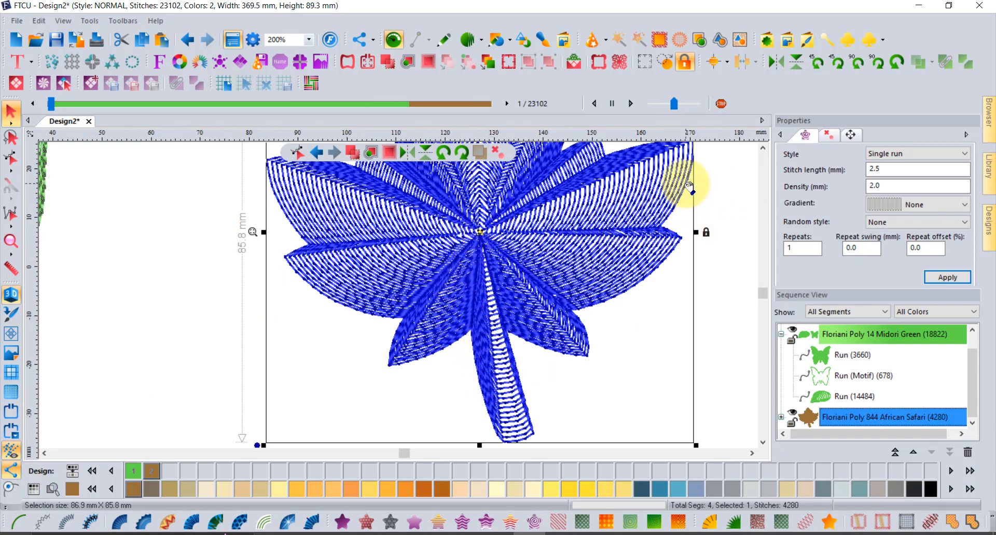
pyautogui.scroll(-2, 690, 186)
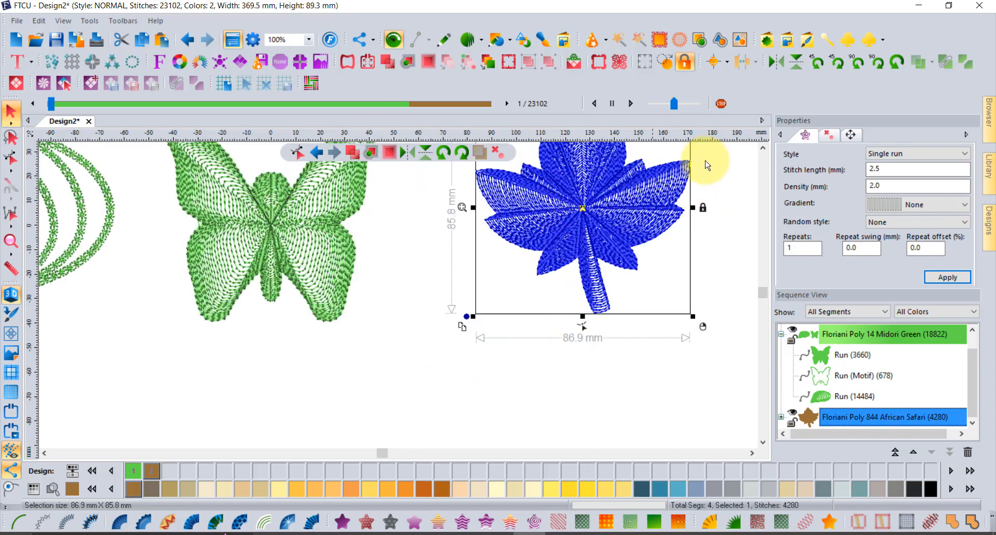
pyautogui.click(762, 149)
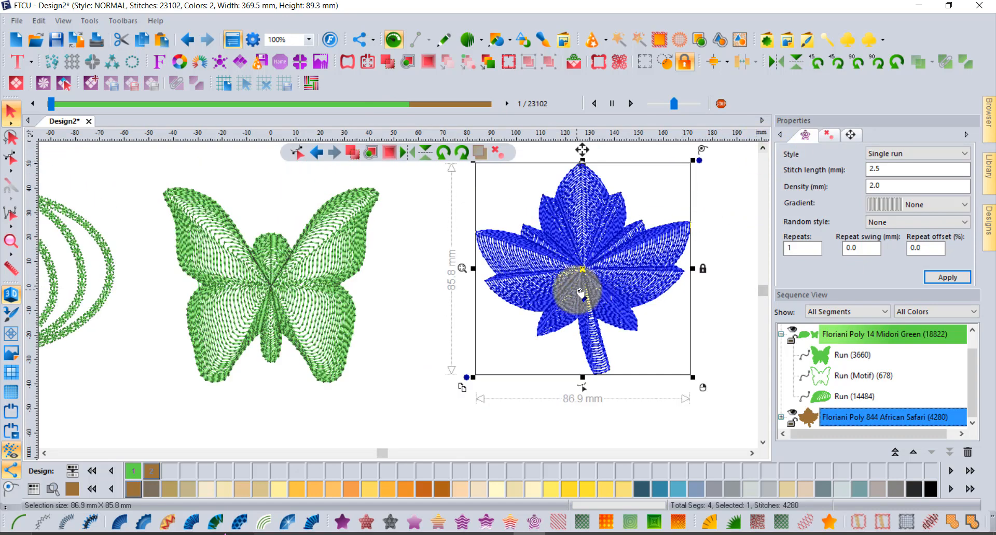
pyautogui.scroll(2, 582, 291)
pyautogui.scroll(2, 569, 318)
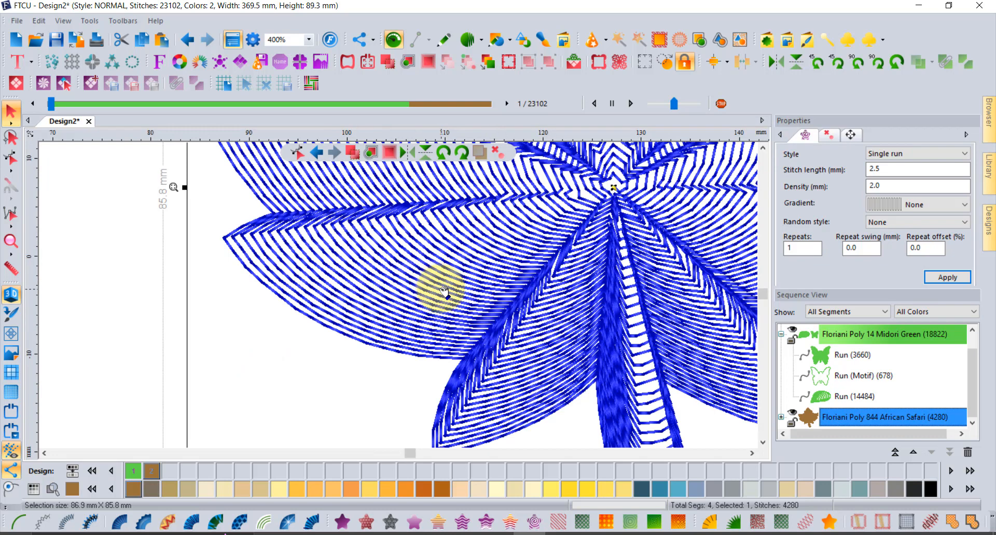
pyautogui.scroll(-2, 444, 291)
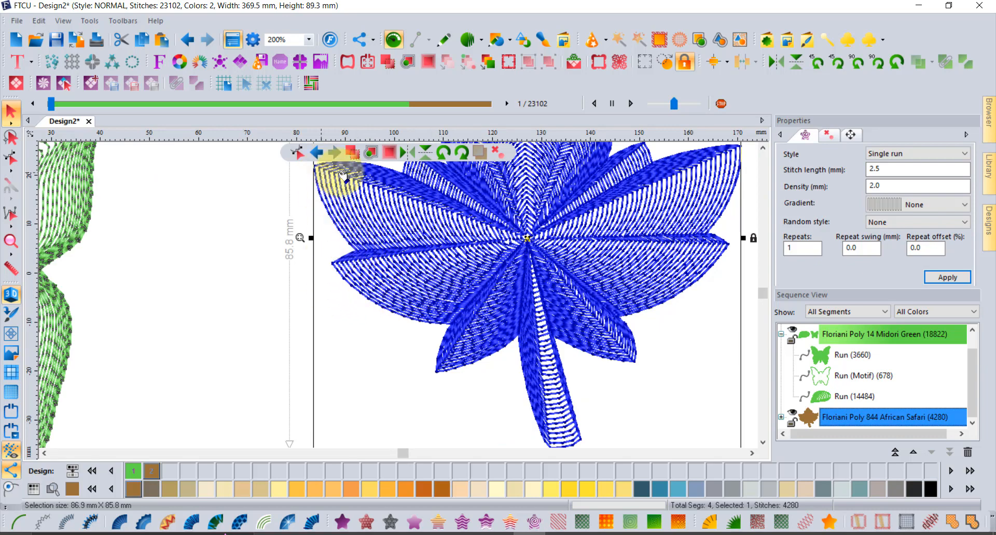
pyautogui.scroll(-1, 533, 232)
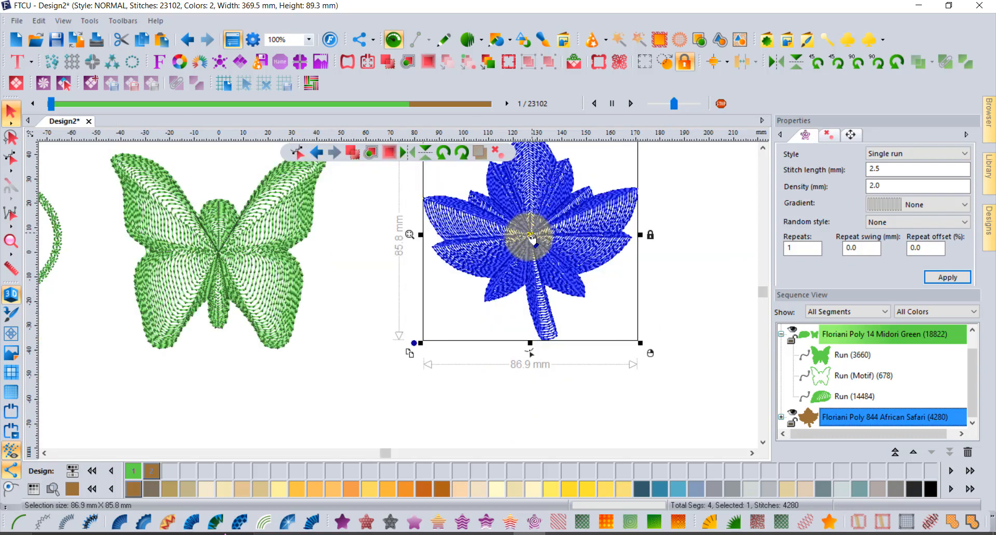
# Step: Move the leaf's ripple centre point down to where the stem meets the leaf blade
pyautogui.click(11, 159)
pyautogui.click(530, 239)
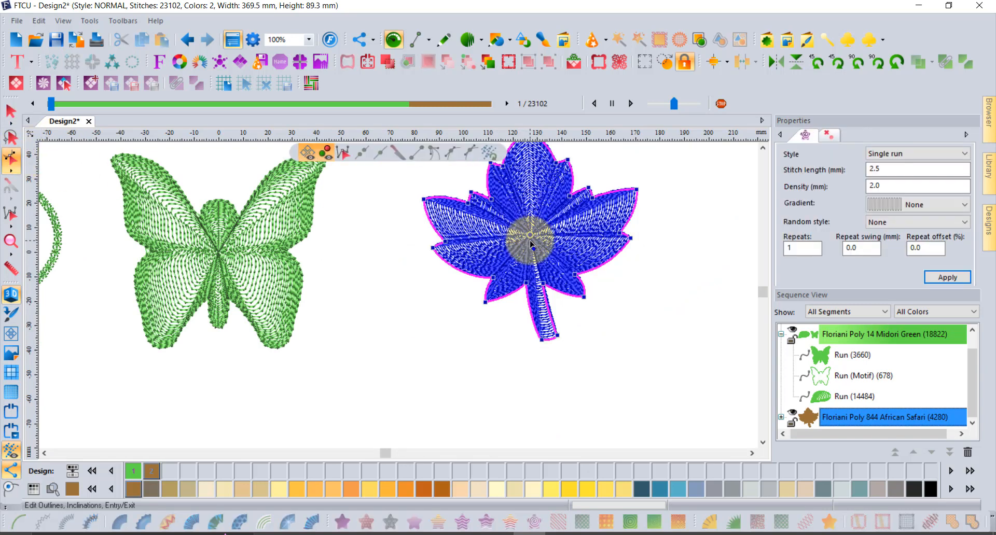
pyautogui.moveTo(530, 237); pyautogui.dragTo(536, 267)
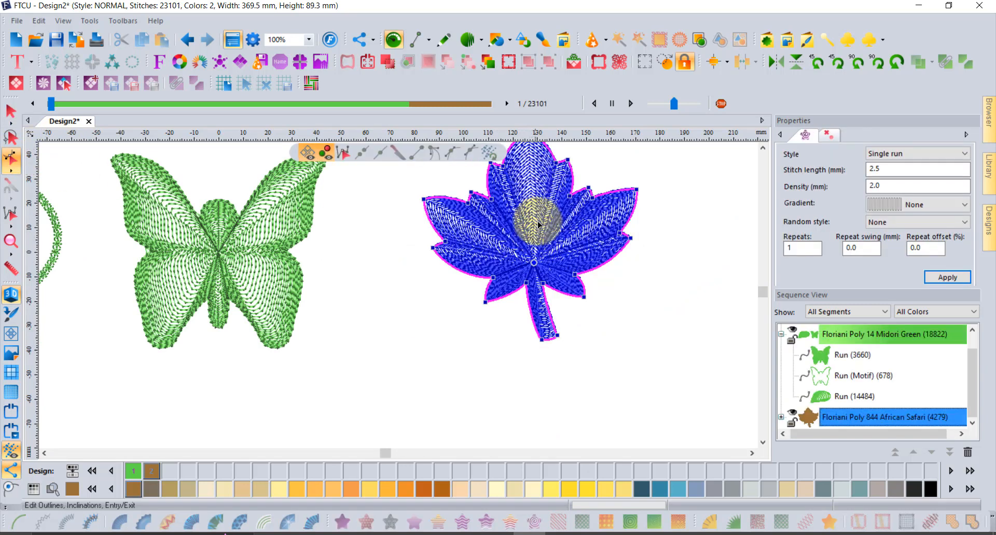
pyautogui.click(764, 149)
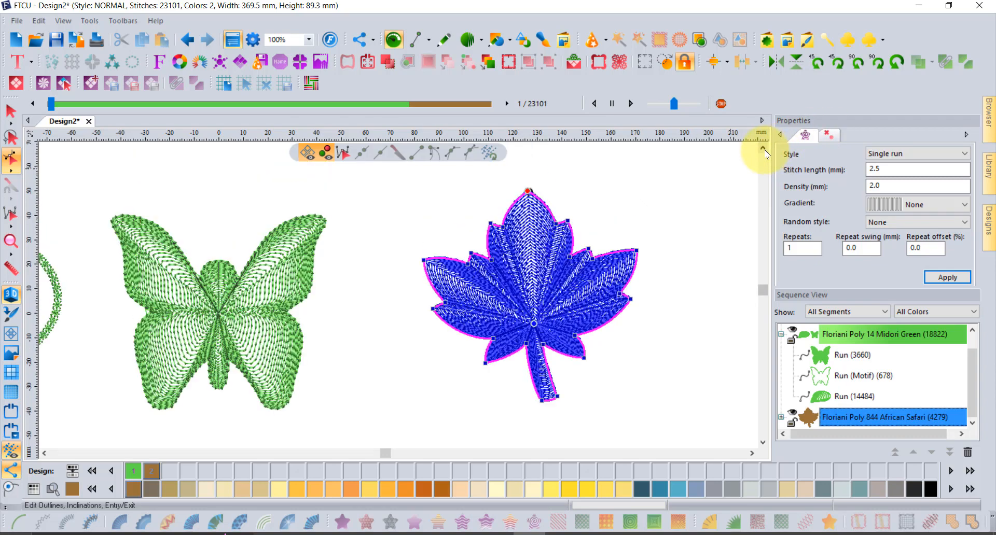
# Step: Examine the leaf's ripple stitches around the centre point and down the stem
pyautogui.scroll(1, 534, 285)
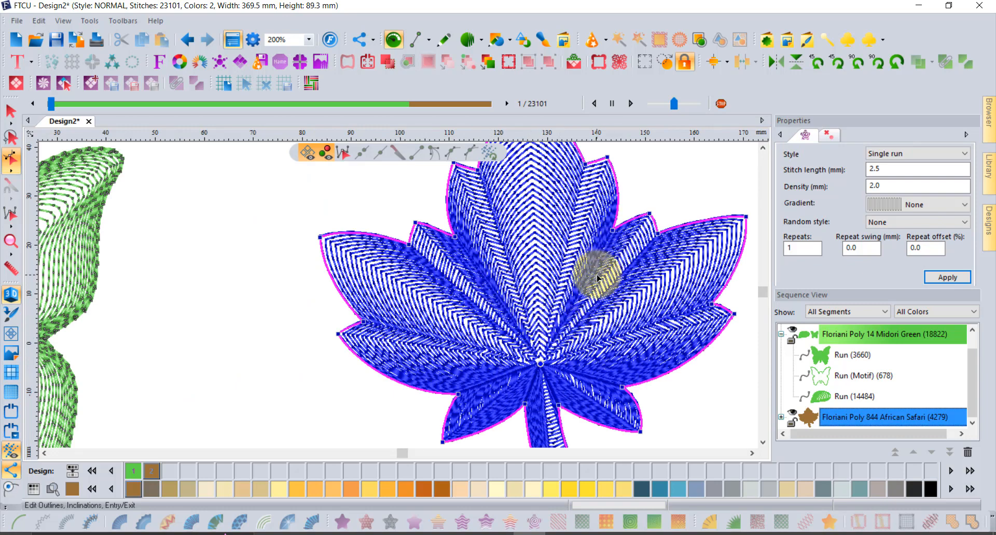
pyautogui.scroll(-2, 597, 279)
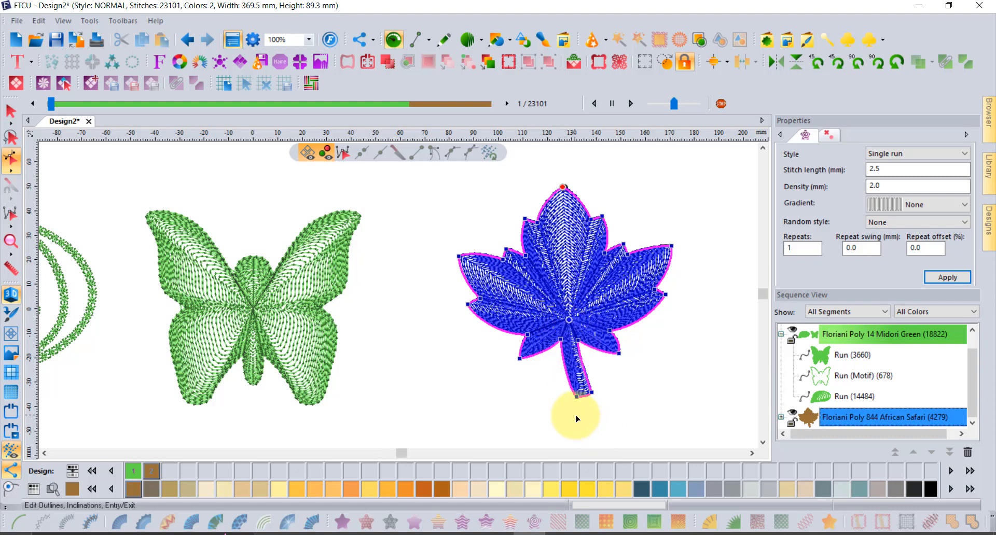
pyautogui.scroll(2, 578, 398)
pyautogui.scroll(2, 559, 244)
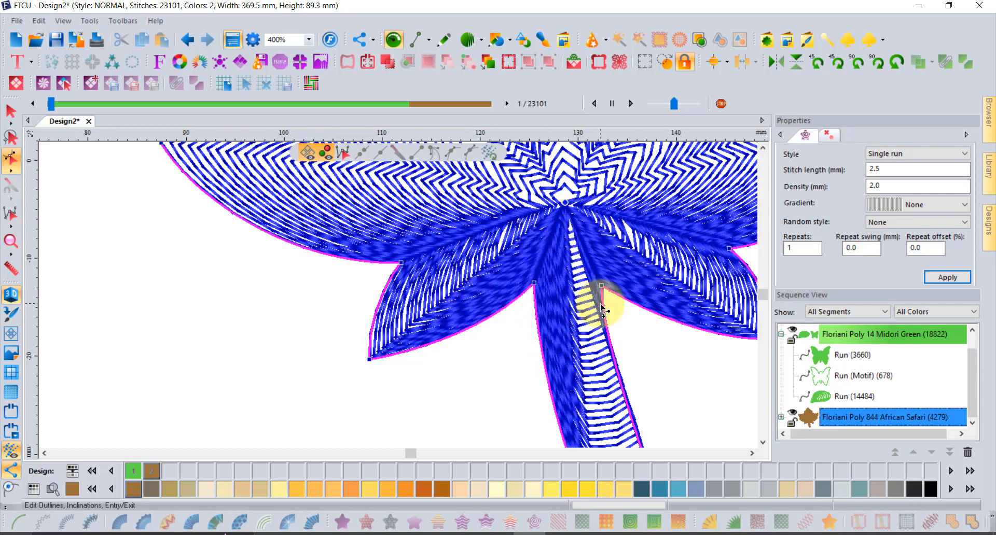
pyautogui.scroll(-2, 601, 311)
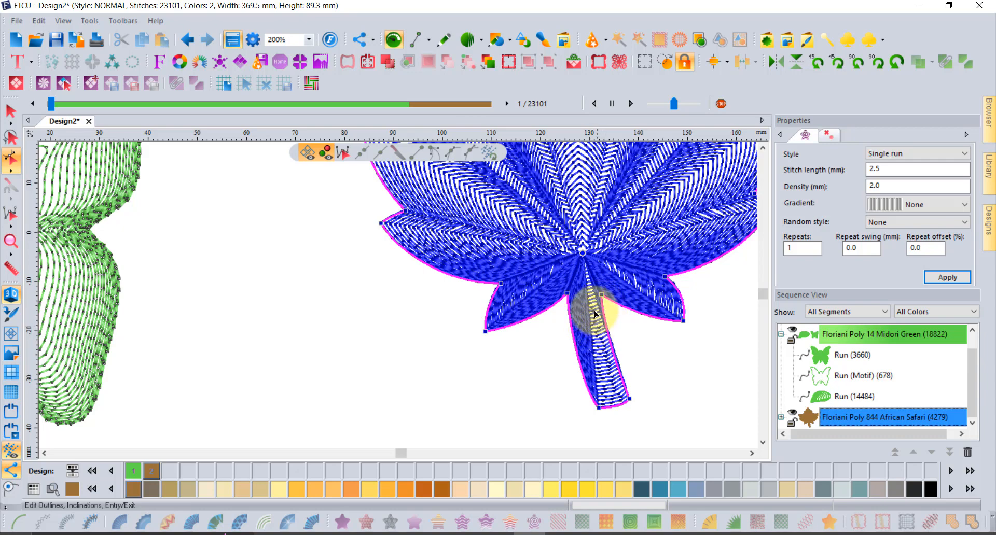
# Step: Convert the ripple-filled leaf back to plain outline artwork
pyautogui.click(10, 111)
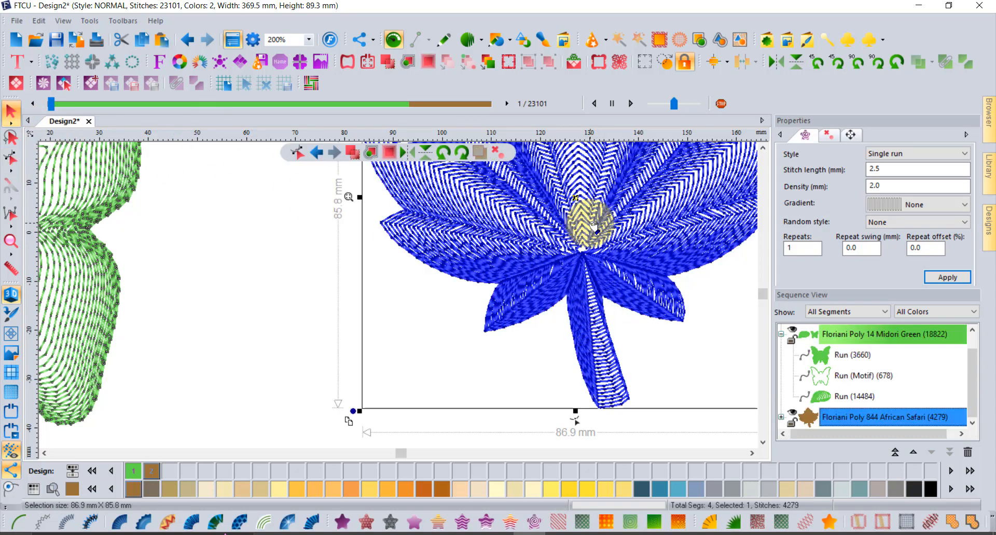
pyautogui.scroll(-1, 591, 223)
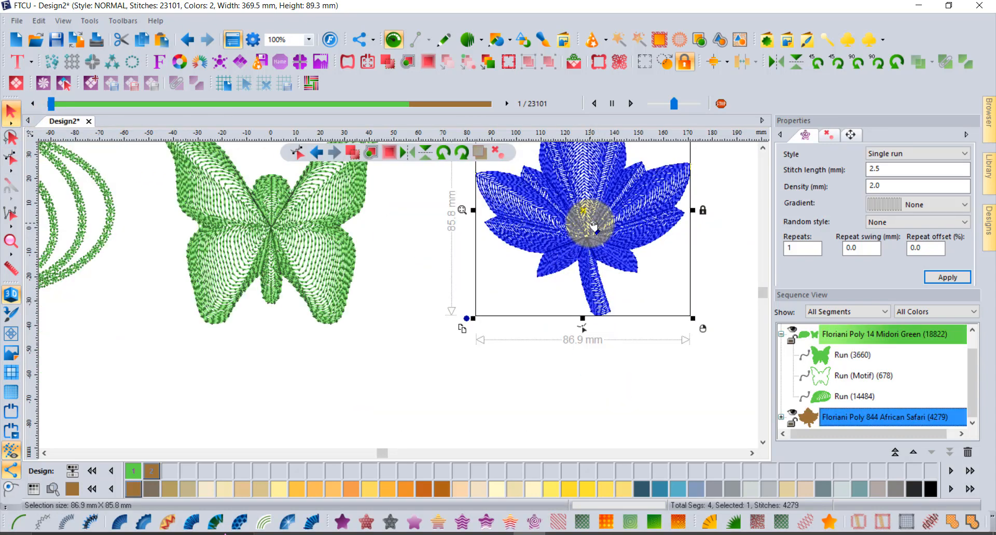
pyautogui.click(763, 150)
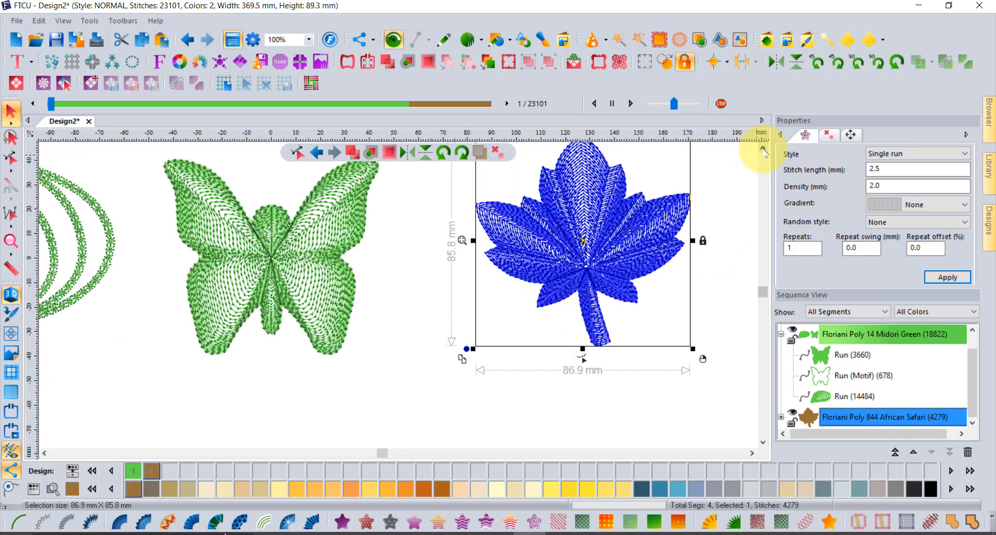
pyautogui.click(763, 150)
pyautogui.click(763, 150)
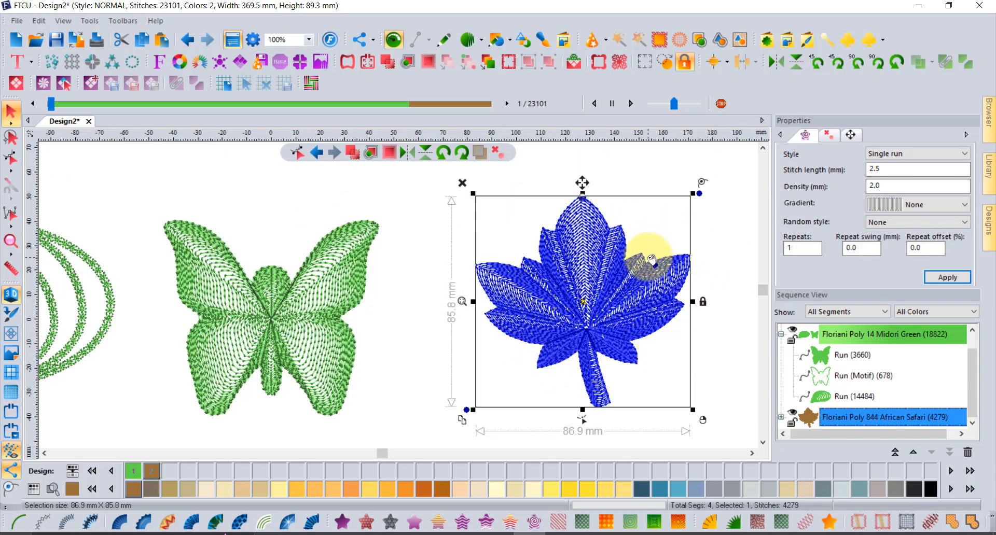
pyautogui.click(830, 523)
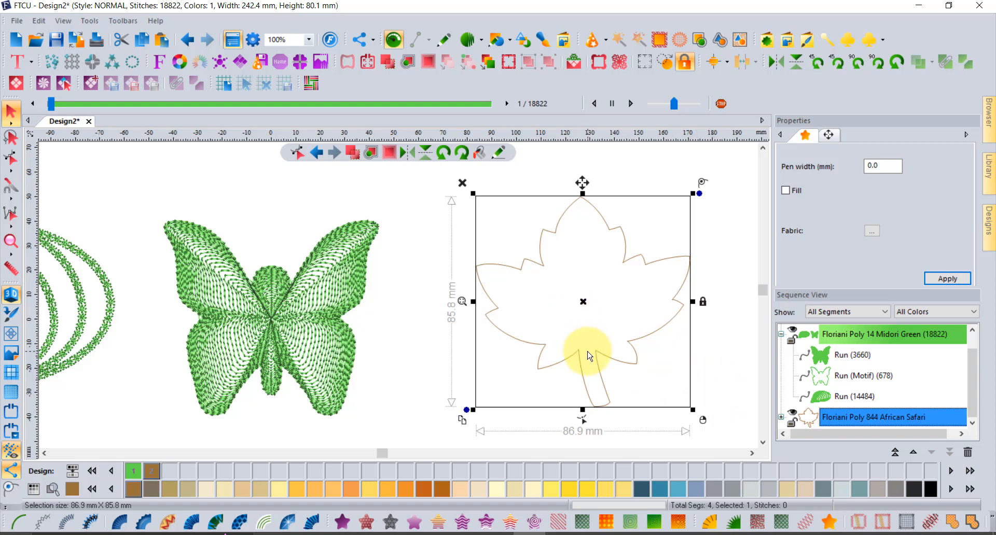
# Step: Slice the leaf outline with Object Slice between the two nodes where the stem joins the blade
pyautogui.scroll(2, 587, 356)
pyautogui.scroll(-2, 587, 361)
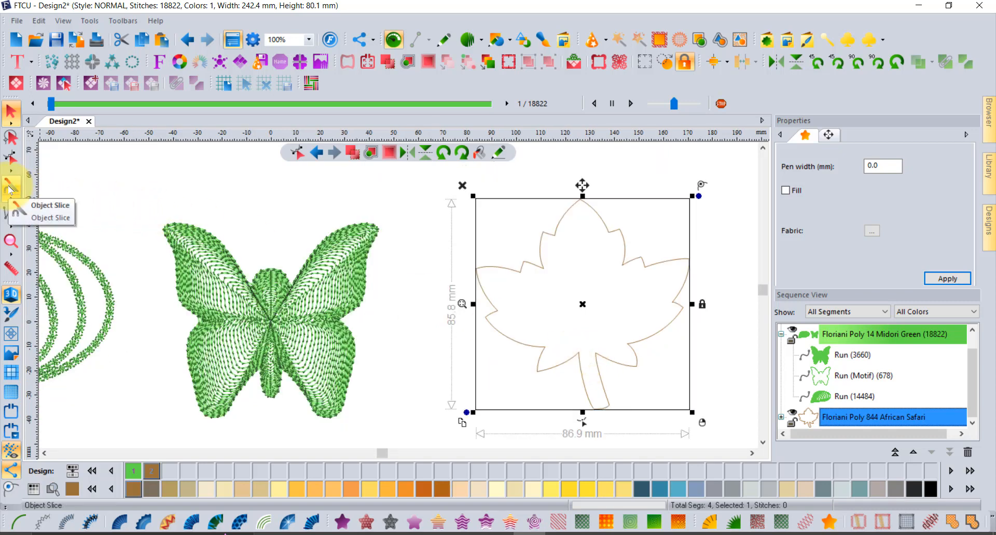
pyautogui.click(12, 202)
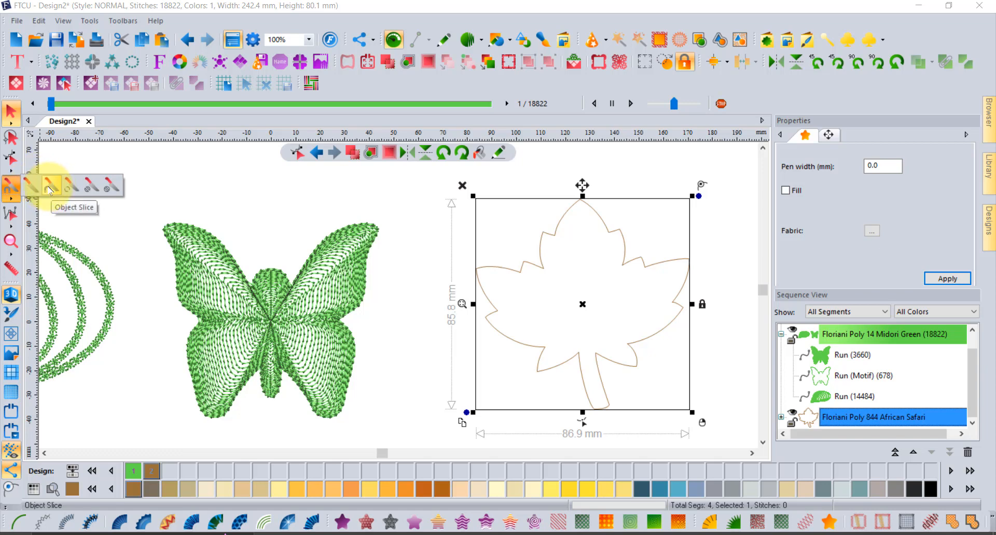
pyautogui.click(48, 191)
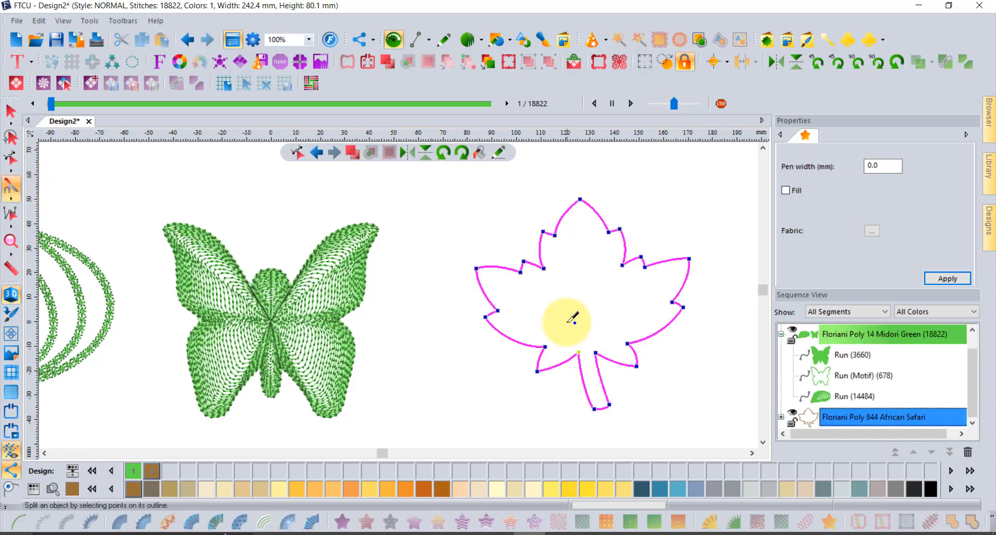
pyautogui.scroll(1, 580, 371)
pyautogui.scroll(1, 604, 334)
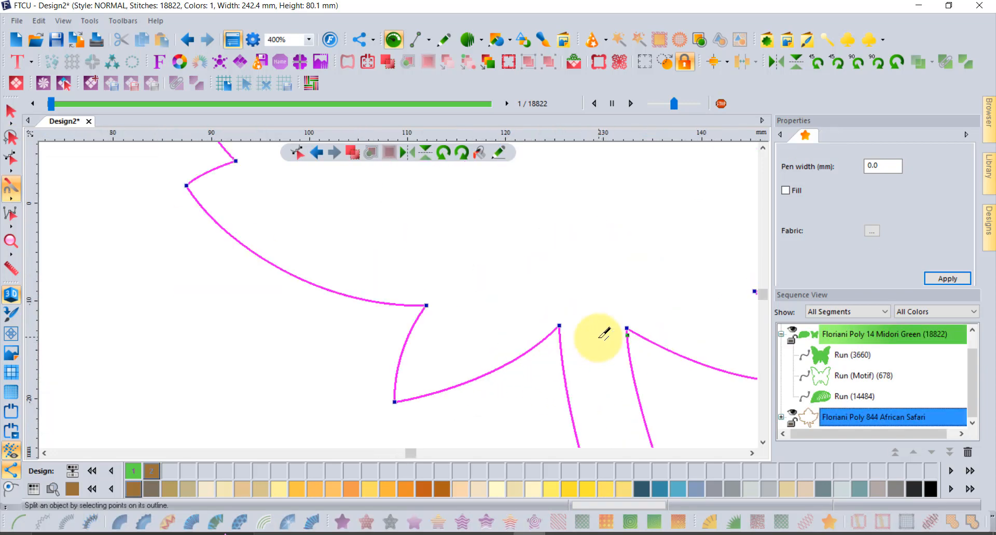
pyautogui.click(571, 319)
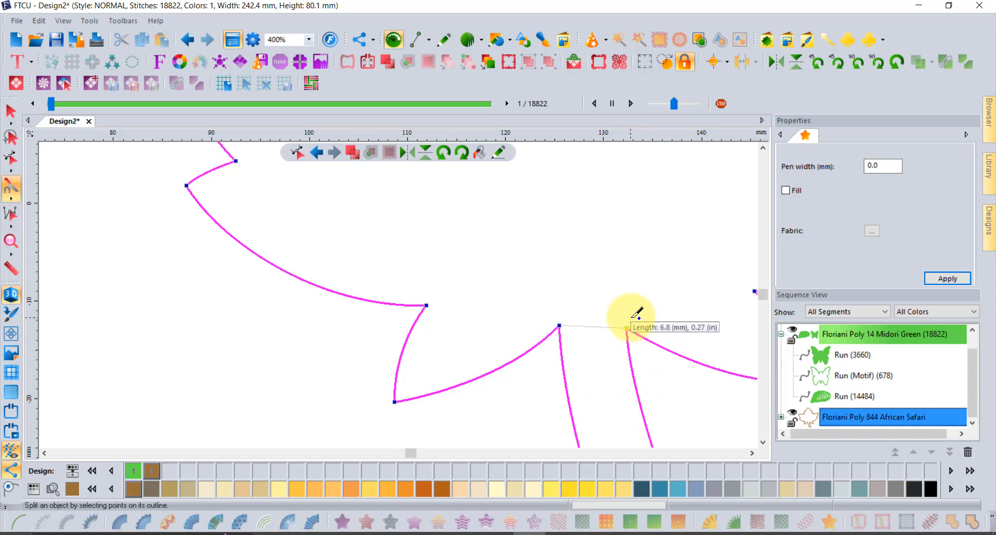
pyautogui.click(639, 316)
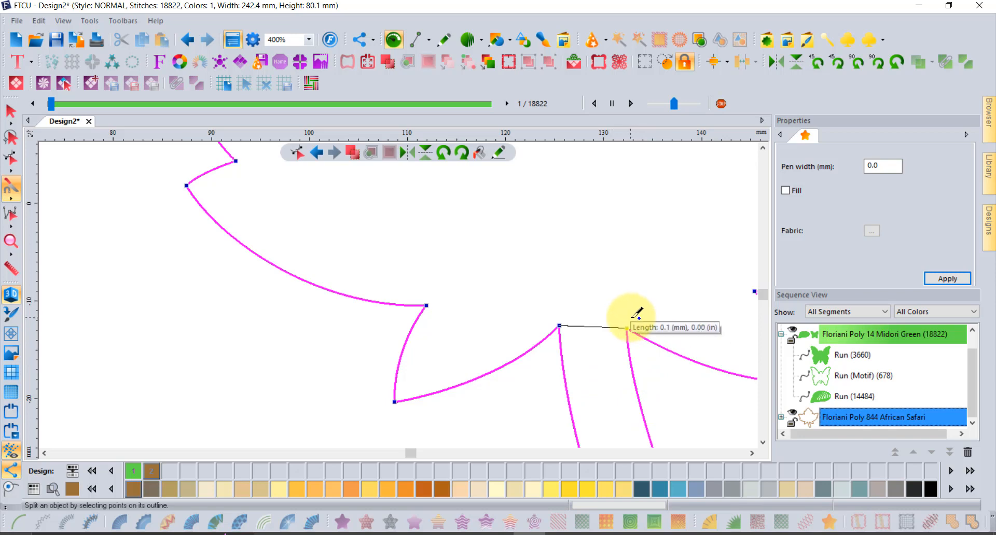
pyautogui.rightClick(654, 371)
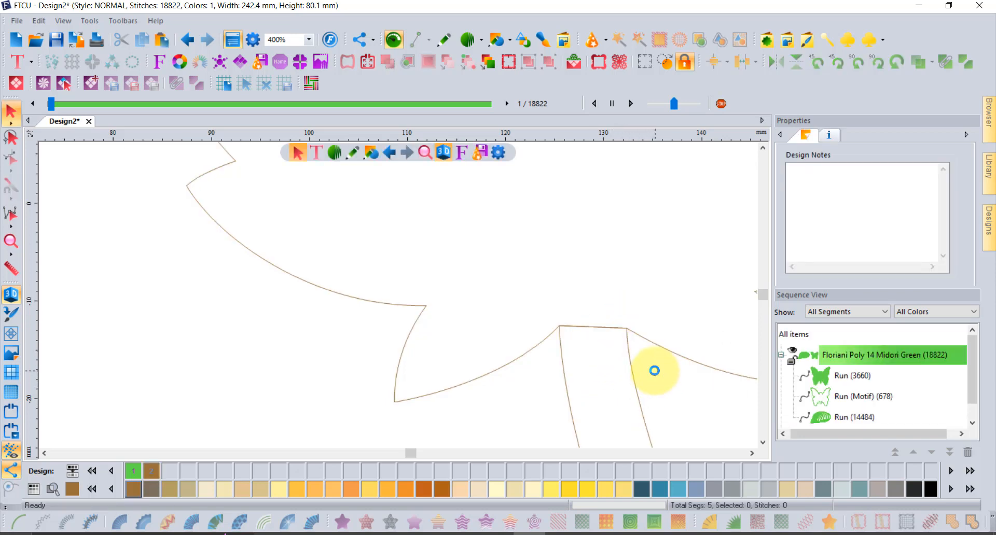
# Step: Expand the African Safari colour group and select the blade and stem artwork separately to check the split
pyautogui.scroll(-2, 656, 383)
pyautogui.scroll(-2, 656, 383)
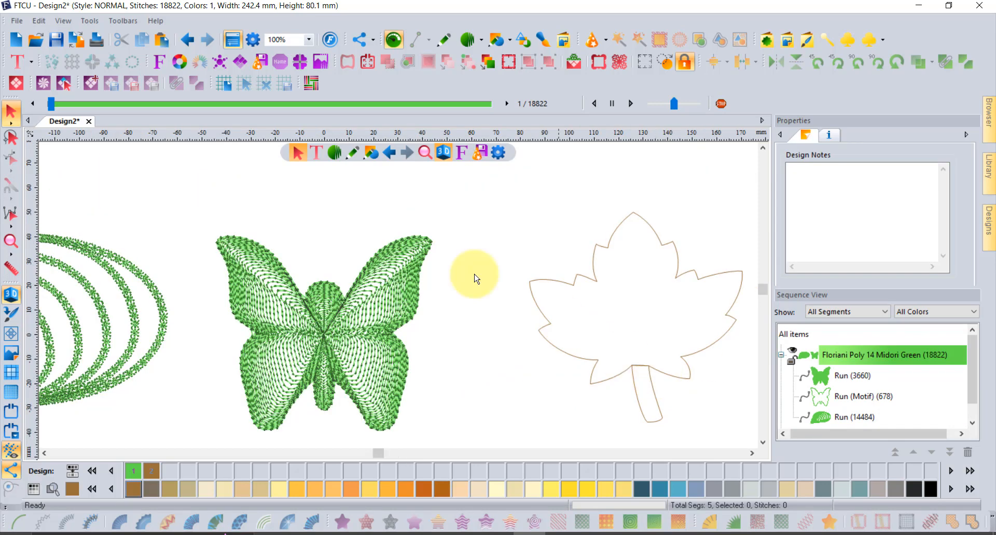
pyautogui.scroll(-1, 856, 352)
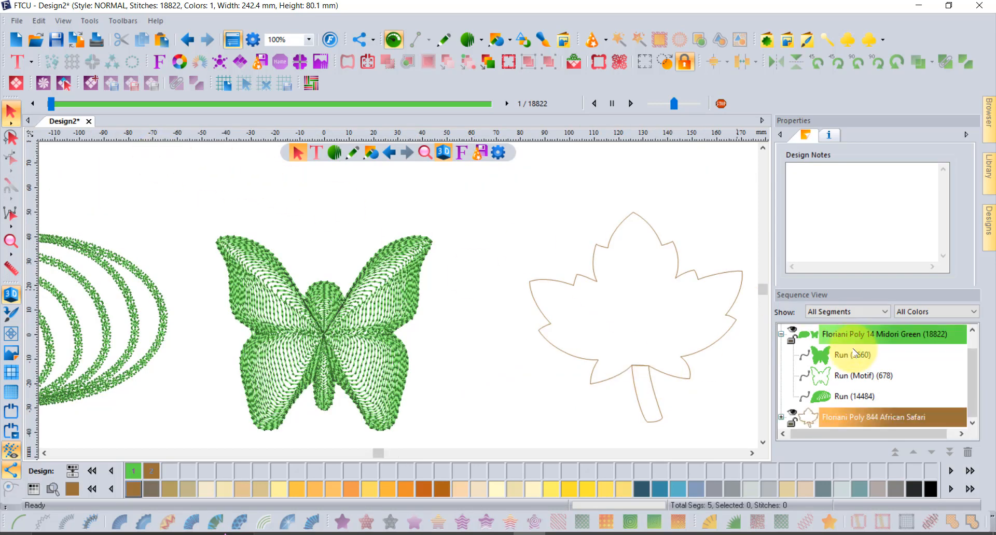
pyautogui.click(785, 419)
pyautogui.scroll(-2, 871, 364)
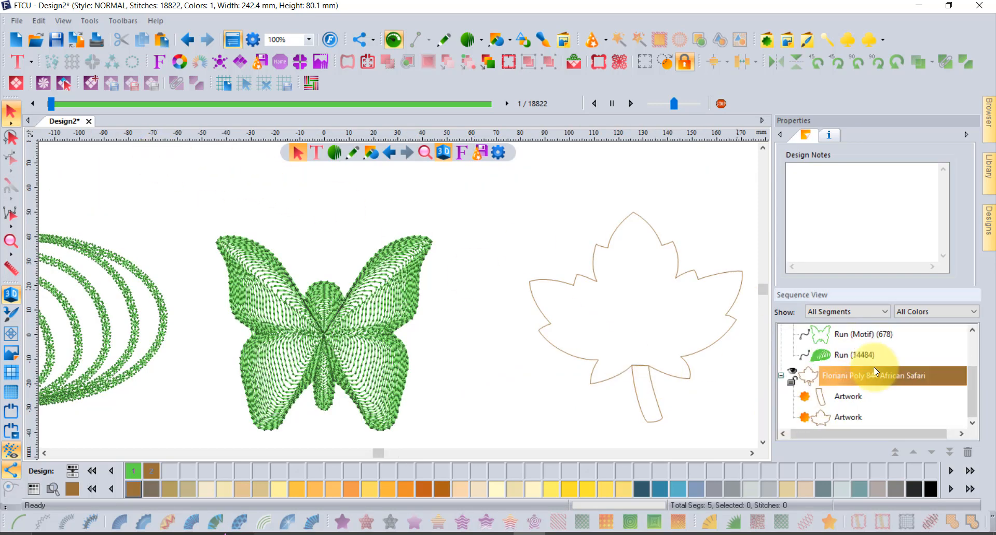
pyautogui.click(844, 385)
pyautogui.click(845, 397)
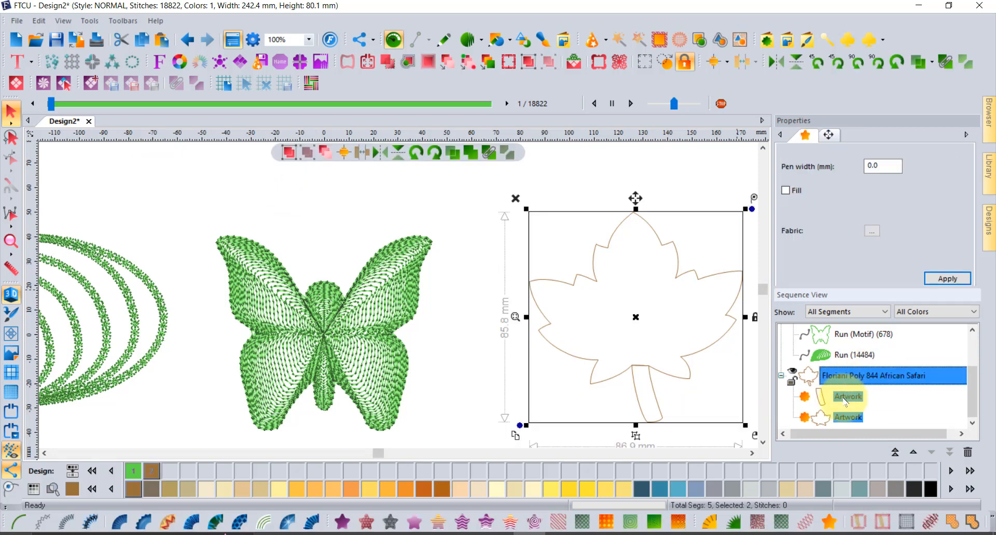
pyautogui.keyDown('ctrl'); pyautogui.click(846, 401); pyautogui.keyUp('ctrl')
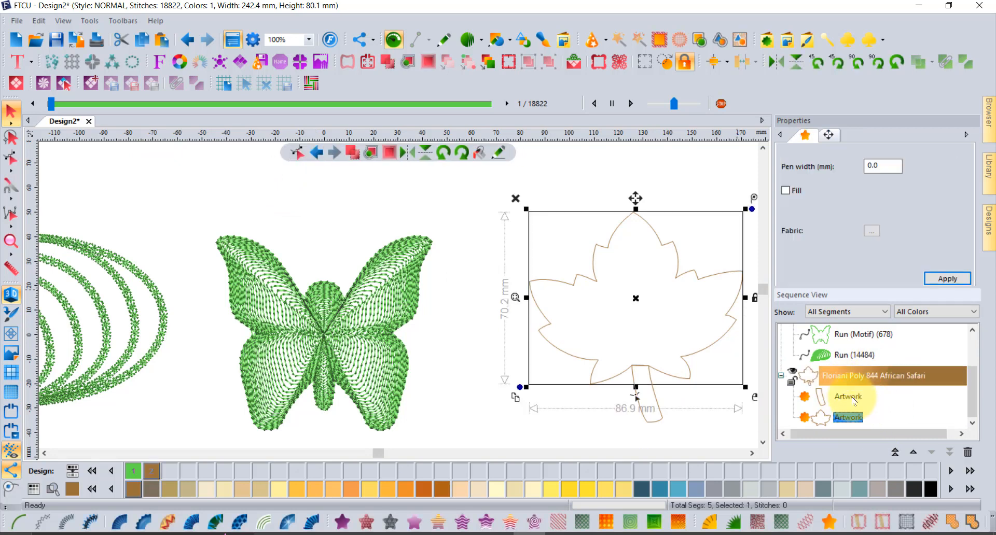
pyautogui.click(853, 399)
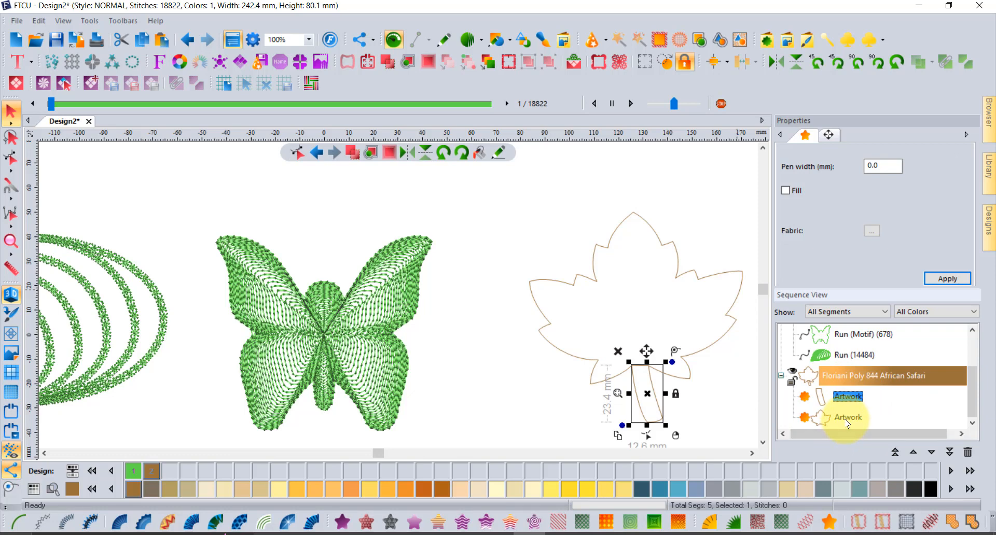
# Step: Apply Ripple Fill to the leaf blade artwork only
pyautogui.click(847, 419)
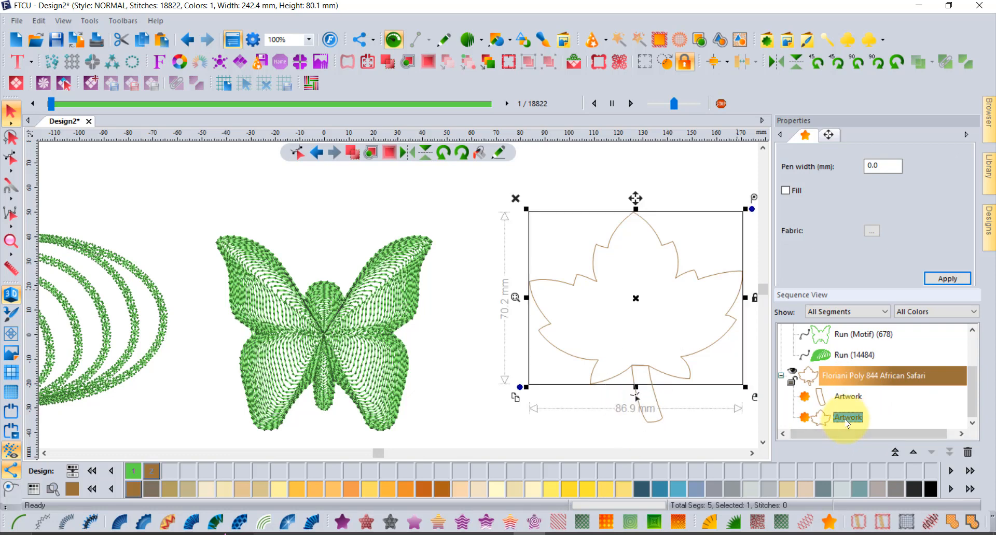
pyautogui.click(751, 452)
pyautogui.click(752, 453)
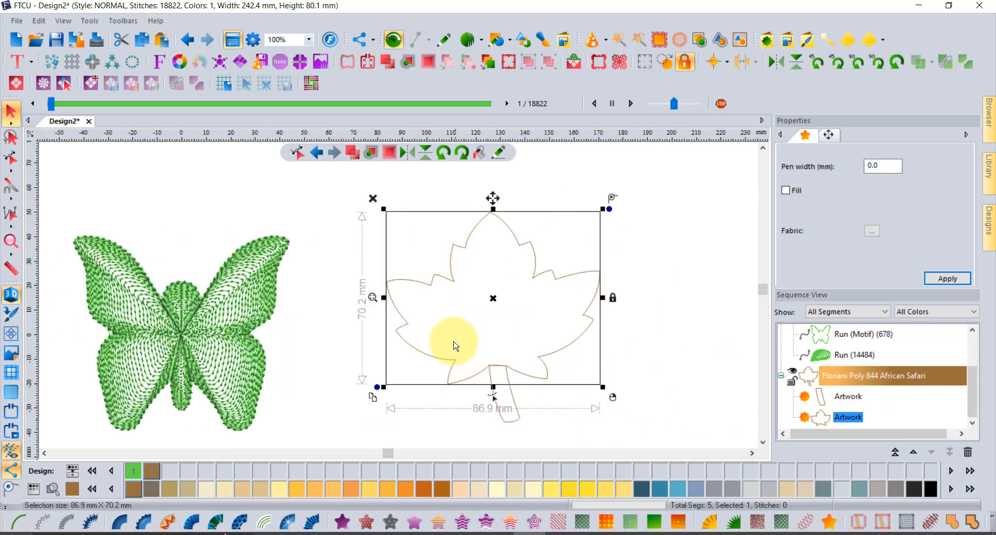
pyautogui.click(535, 522)
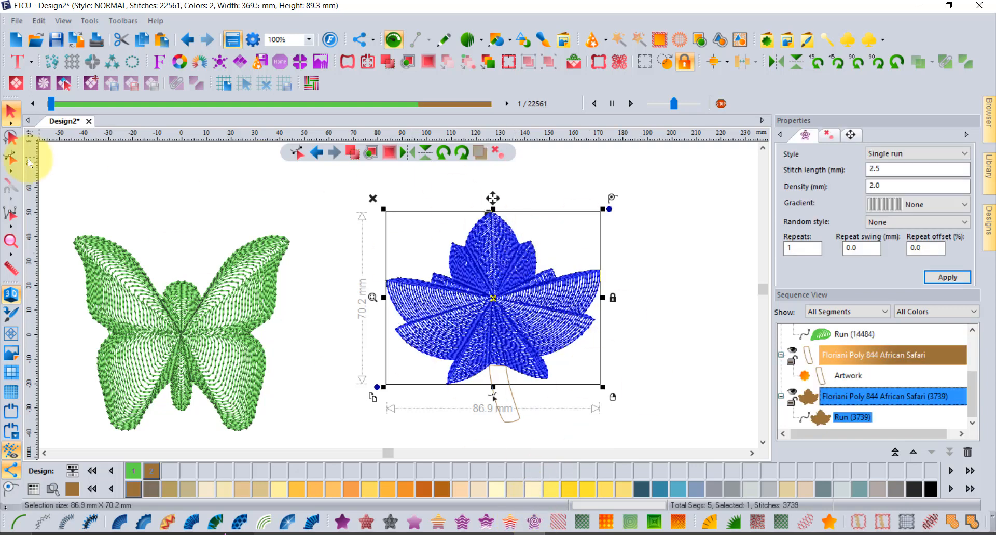
# Step: Move the blade's ripple centre point down to just above the stem and deselect the leaf
pyautogui.click(11, 158)
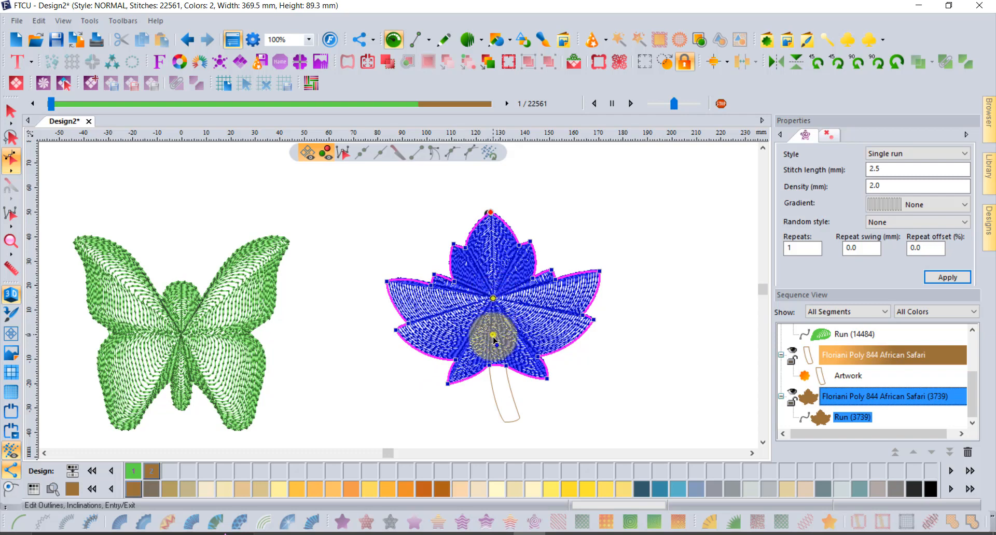
pyautogui.moveTo(495, 346); pyautogui.dragTo(496, 344)
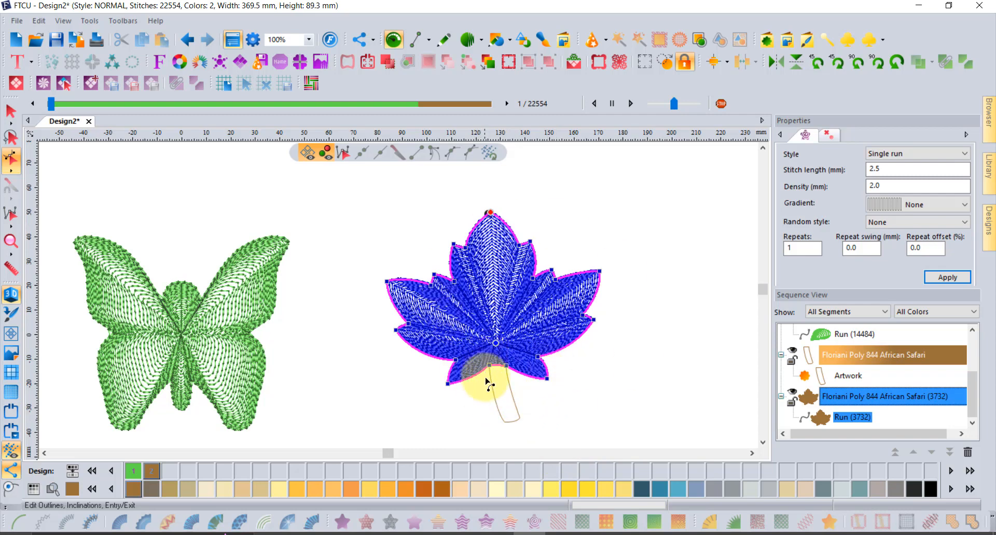
pyautogui.click(10, 110)
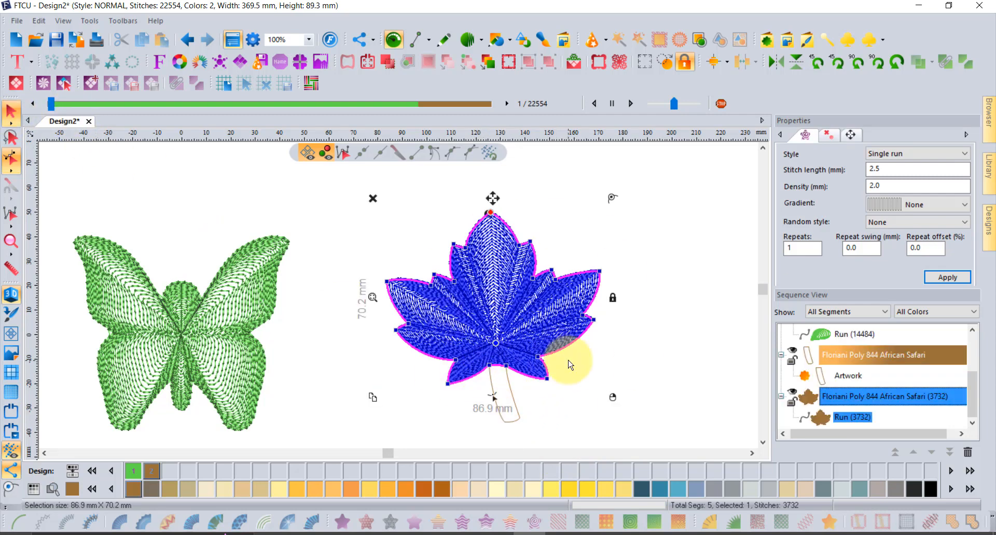
pyautogui.click(662, 318)
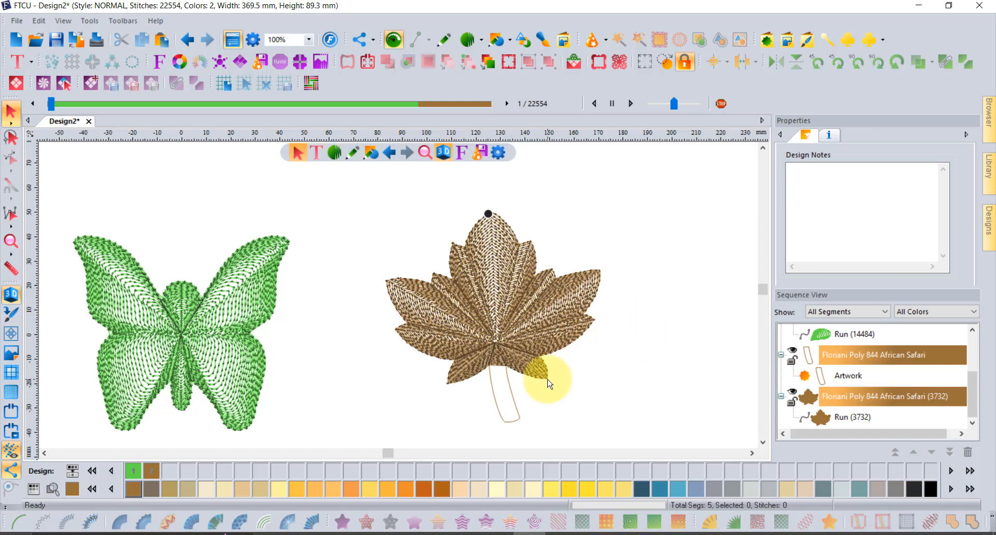
# Step: Try Ripple Fill on the stem piece and undo it
pyautogui.click(494, 399)
pyautogui.scroll(2, 505, 407)
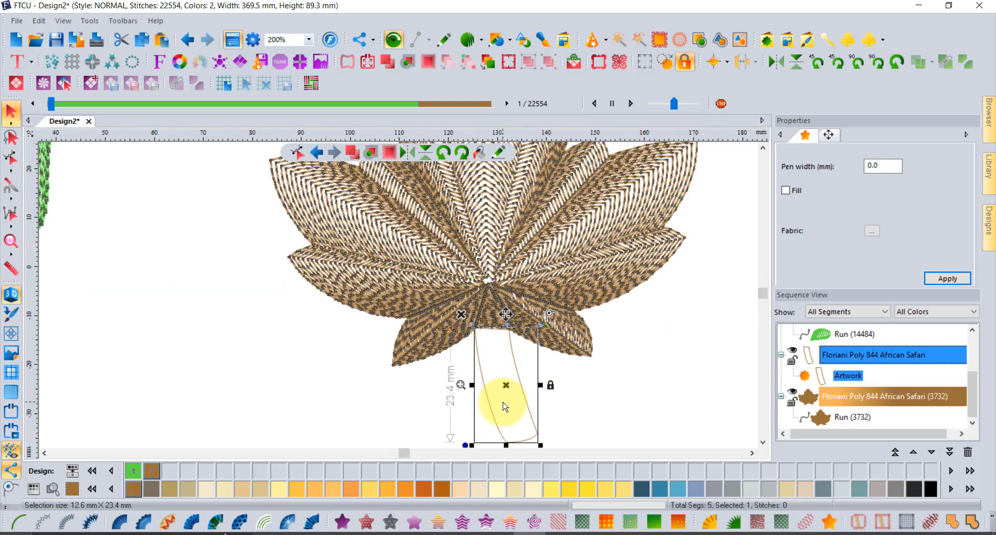
pyautogui.click(535, 522)
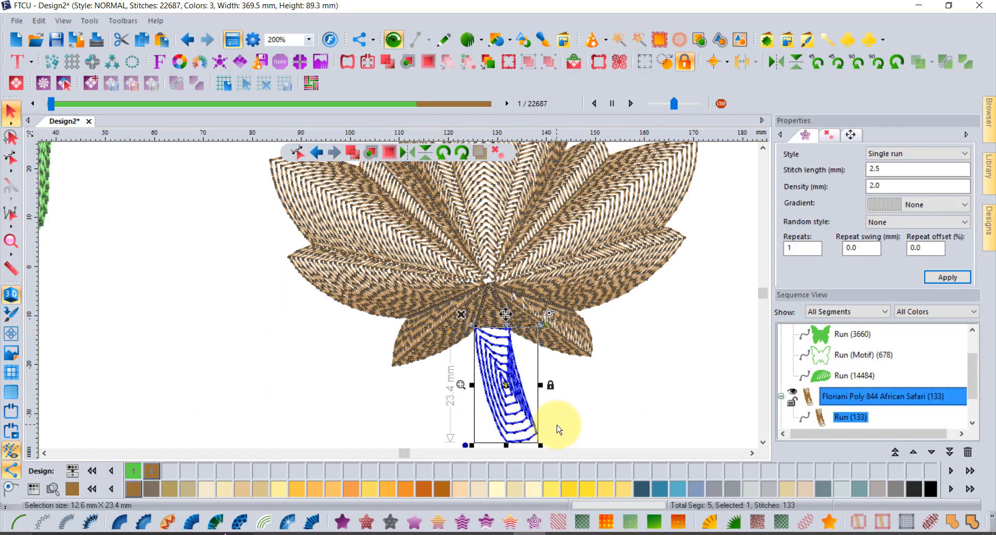
pyautogui.click(188, 40)
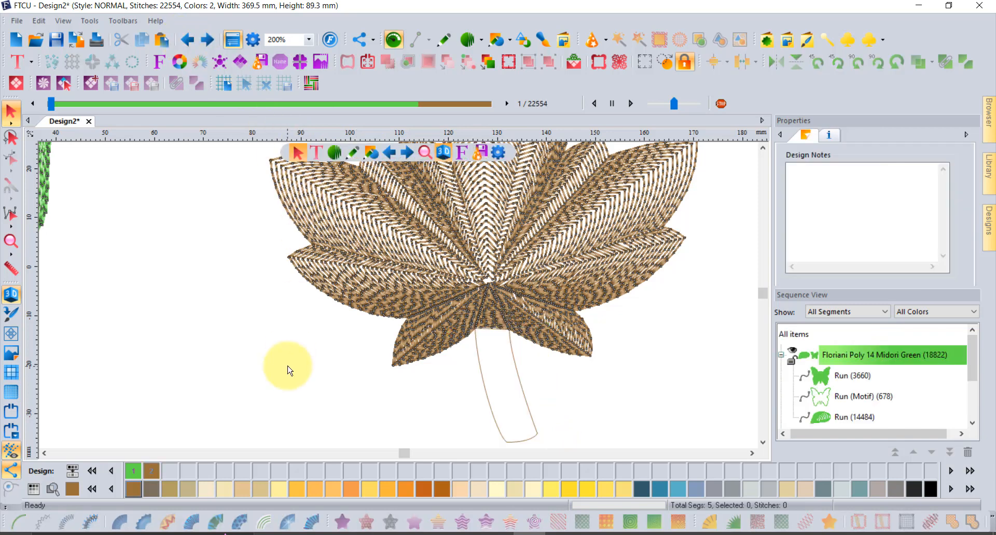
# Step: Convert the stem artwork to a Contour fill and draw one inclination line across the middle of the stem
pyautogui.click(477, 392)
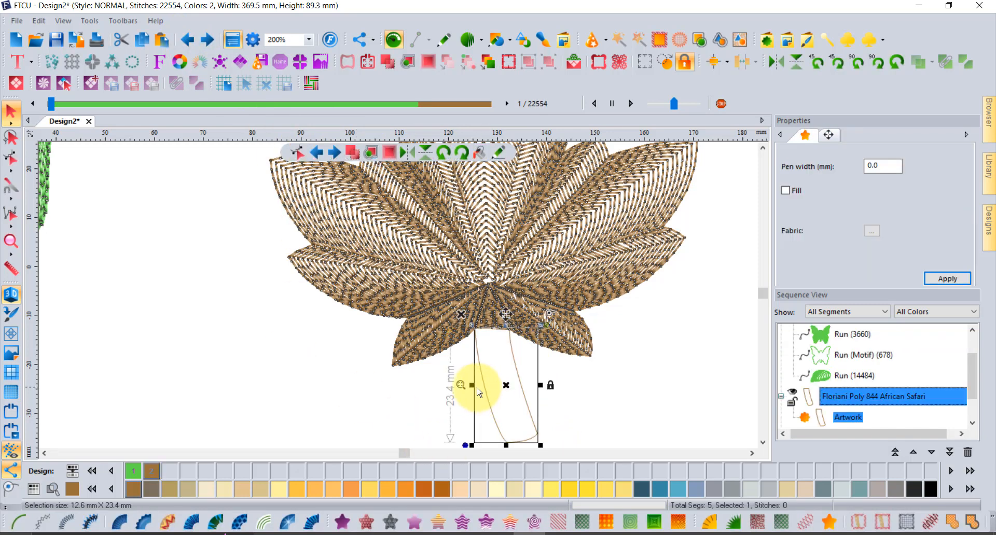
pyautogui.click(264, 524)
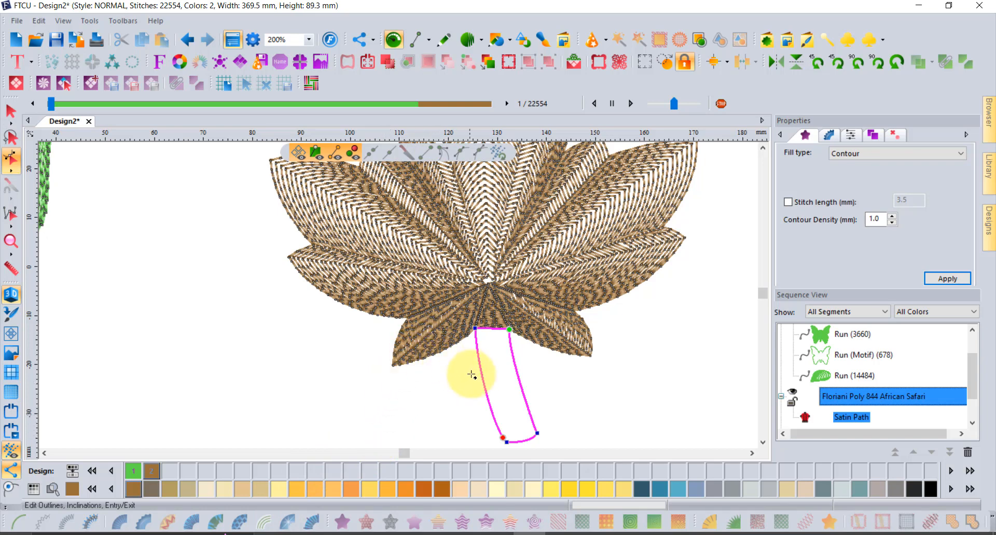
pyautogui.moveTo(481, 374); pyautogui.dragTo(516, 371)
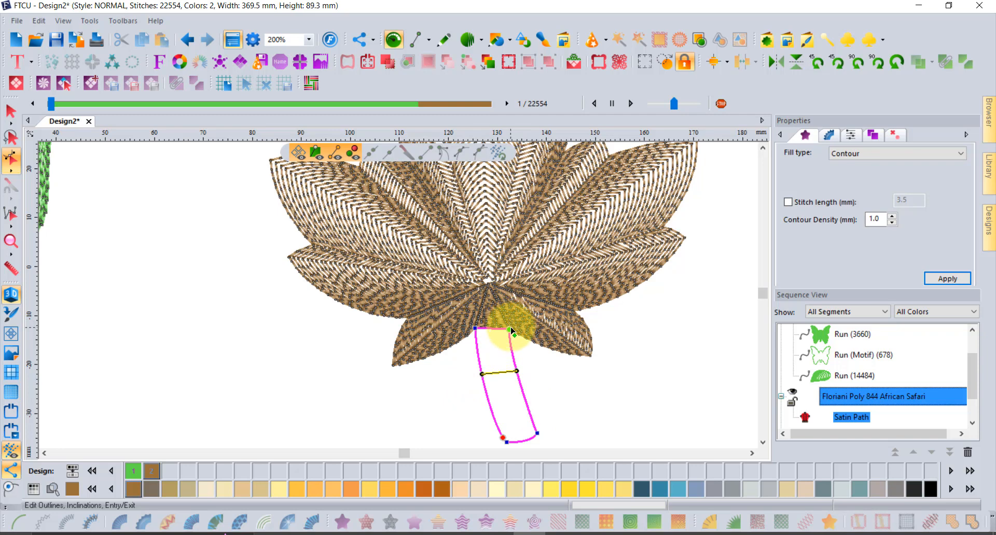
# Step: Move the stem's entry and exit points to its upper-left corner, generate the stitches and deselect the stem
pyautogui.moveTo(509, 328); pyautogui.dragTo(476, 329)
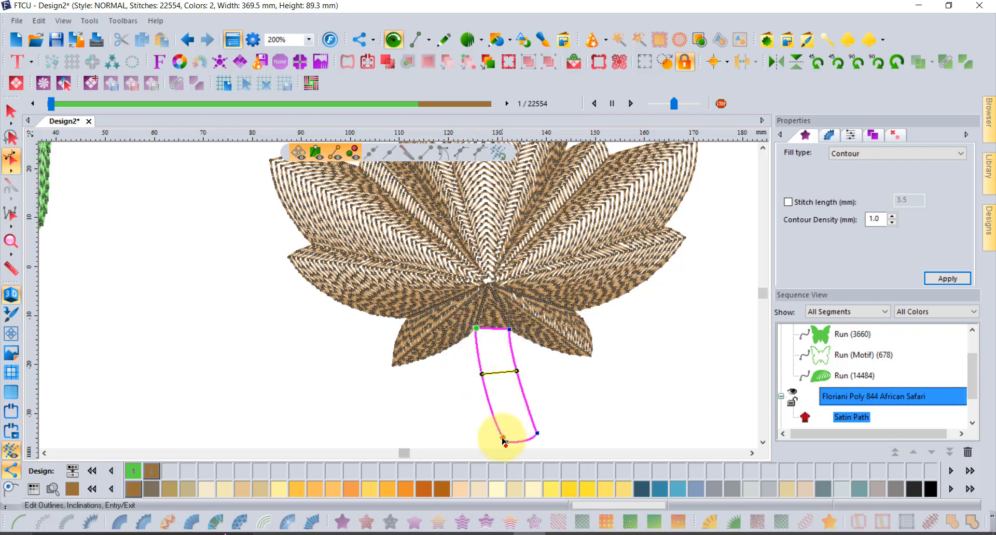
pyautogui.moveTo(503, 439); pyautogui.dragTo(472, 334)
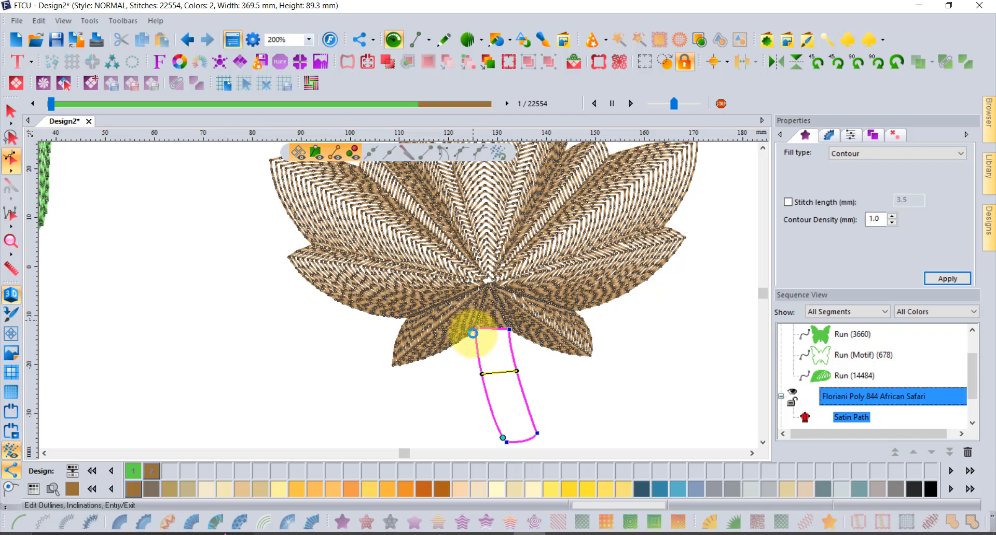
pyautogui.rightClick(514, 410)
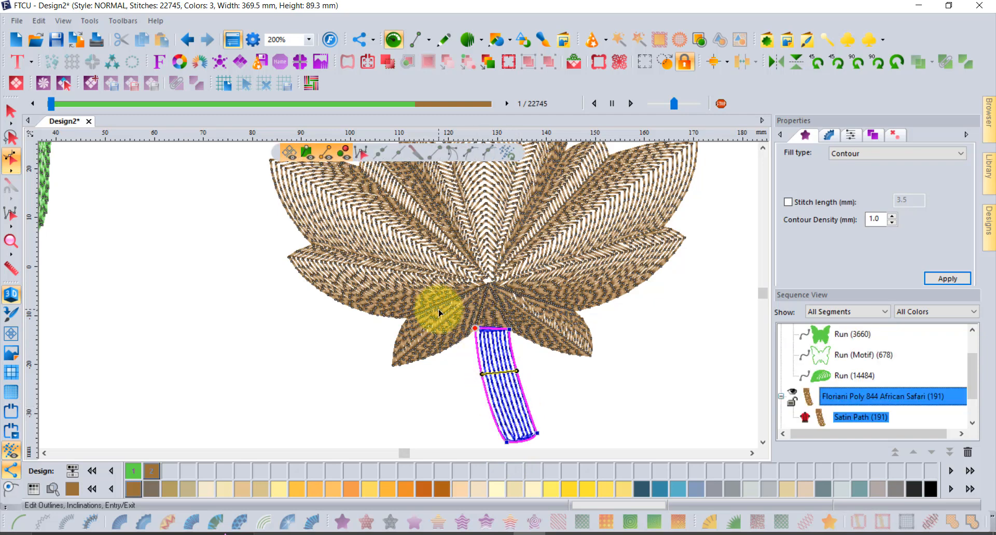
pyautogui.click(11, 111)
pyautogui.click(224, 286)
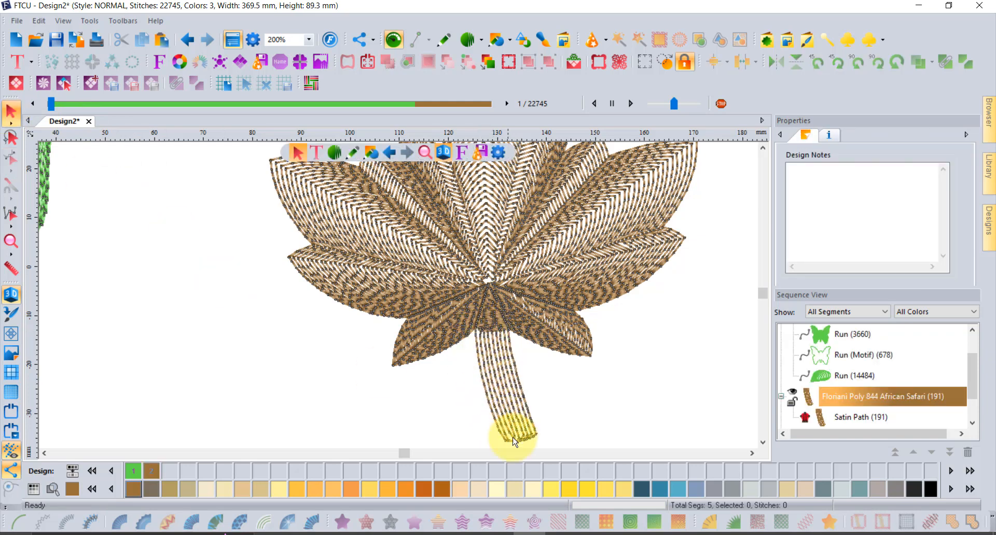
# Step: Set the stem's contour density to 0.5 mm and apply it
pyautogui.click(521, 402)
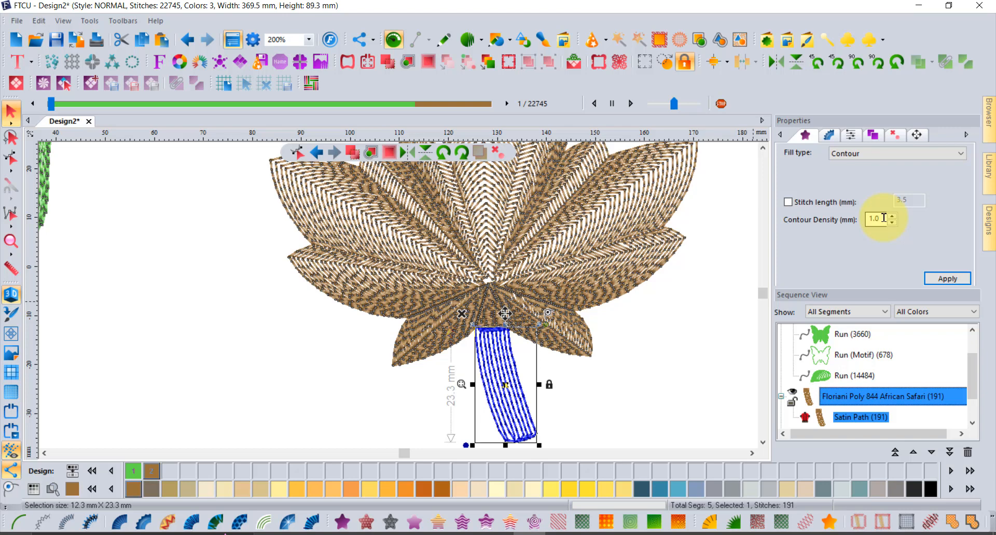
pyautogui.doubleClick(884, 218)
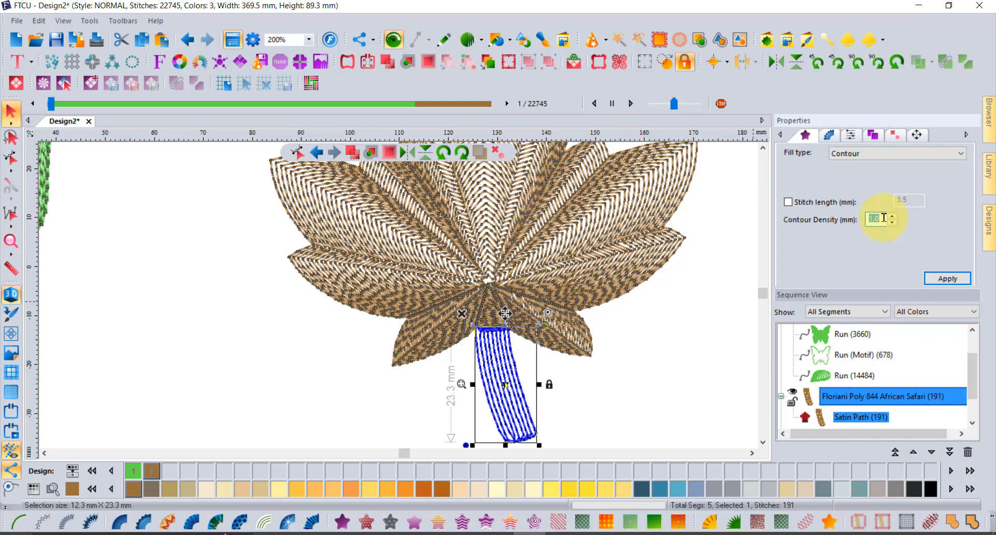
pyautogui.write('.5')
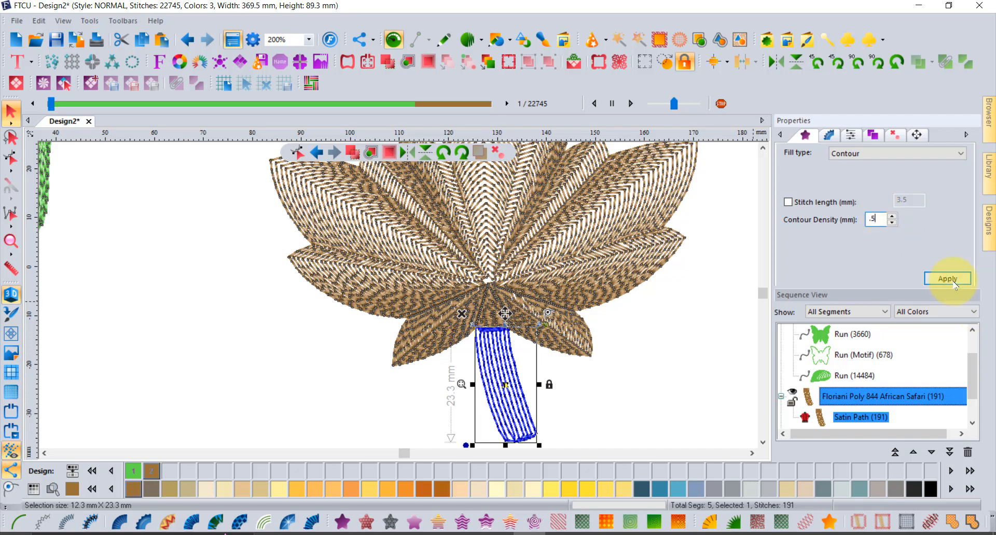
pyautogui.click(947, 279)
# Step: Stretch the stem's upper end upward to a height of 24.3 mm so it overlaps the blade, and deselect it
pyautogui.scroll(1, 496, 422)
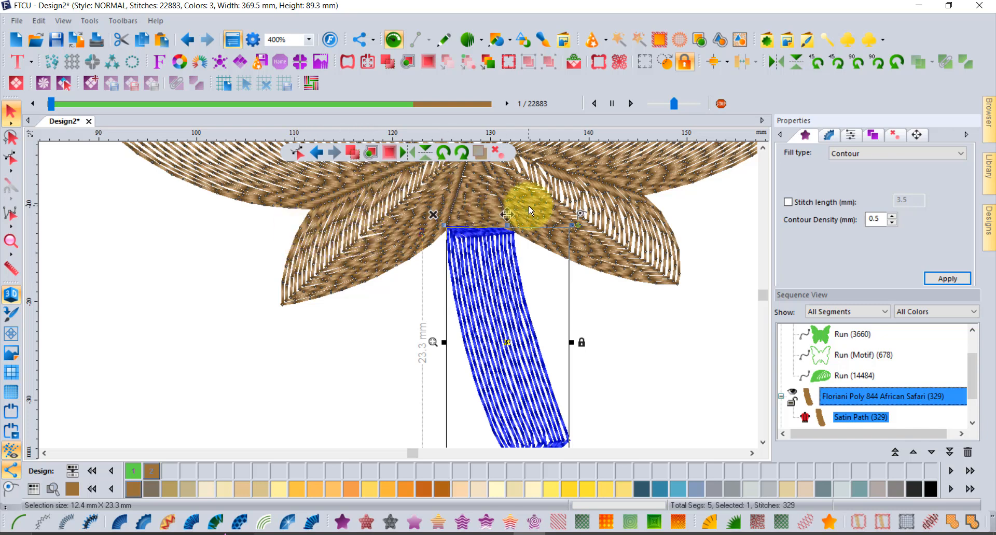
pyautogui.moveTo(507, 225); pyautogui.dragTo(506, 215)
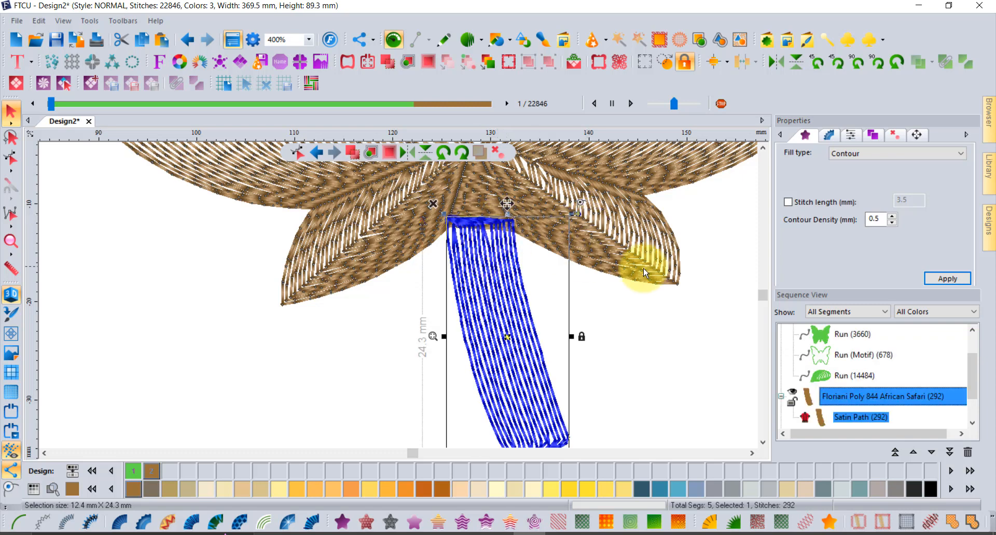
pyautogui.scroll(-1, 881, 379)
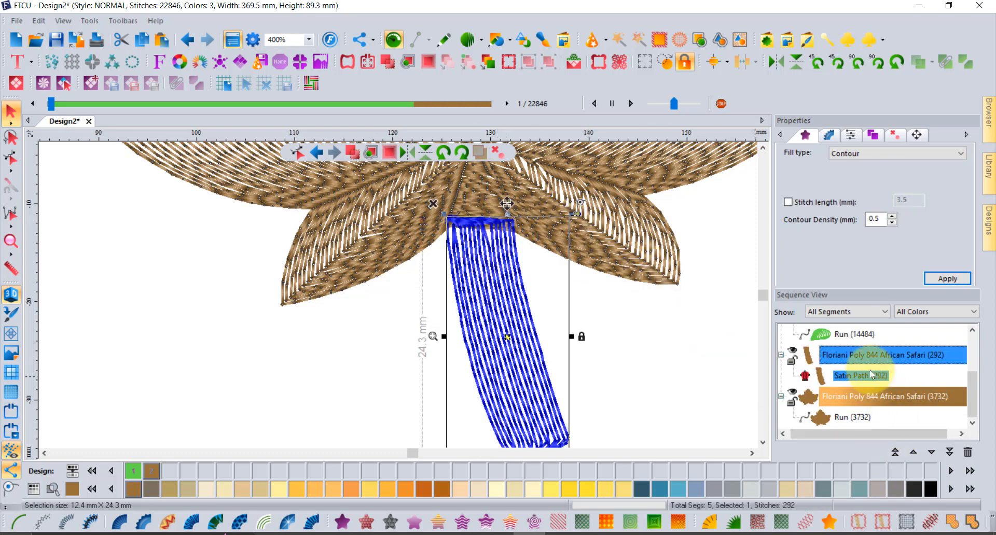
pyautogui.click(680, 314)
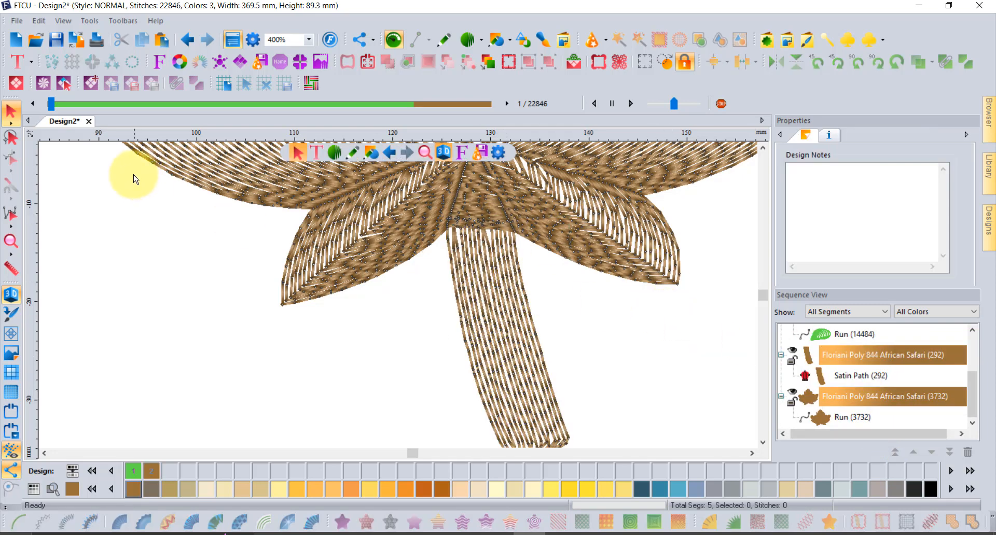
# Step: Examine the stem's entry and exit points and the blade's ripple centre to see where the two segments should connect
pyautogui.click(456, 282)
pyautogui.click(11, 158)
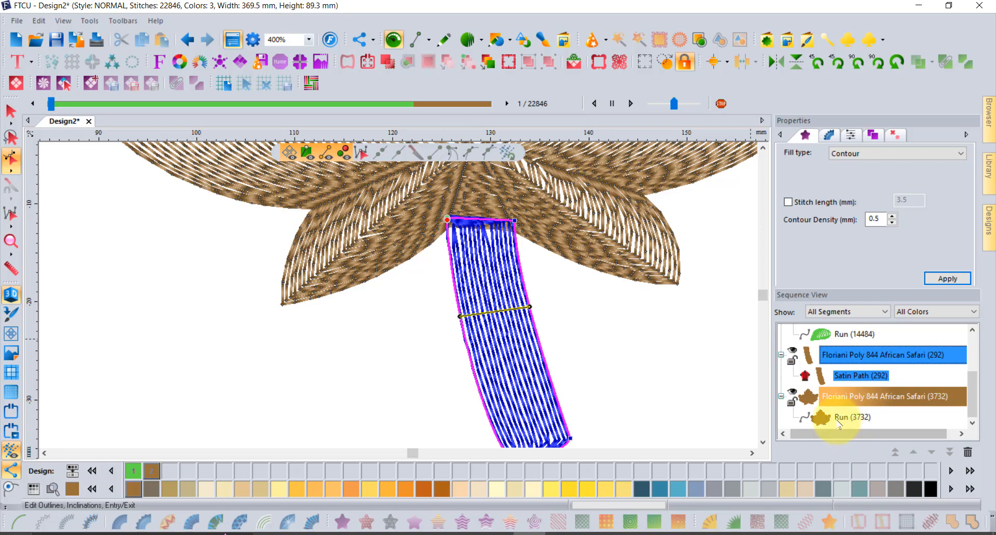
pyautogui.scroll(3, 760, 143)
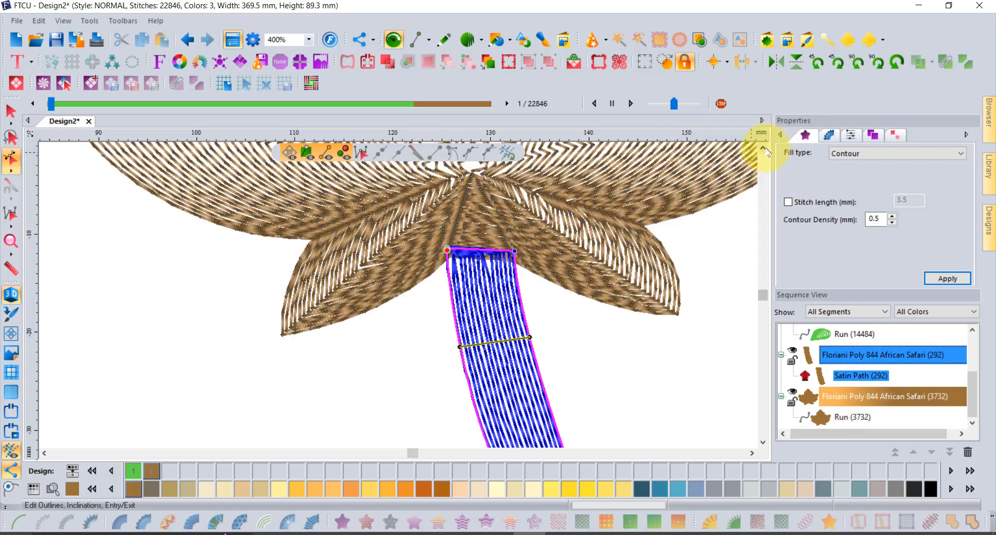
pyautogui.keyDown('ctrl'); pyautogui.scroll(-2, 507, 262); pyautogui.keyUp('ctrl')
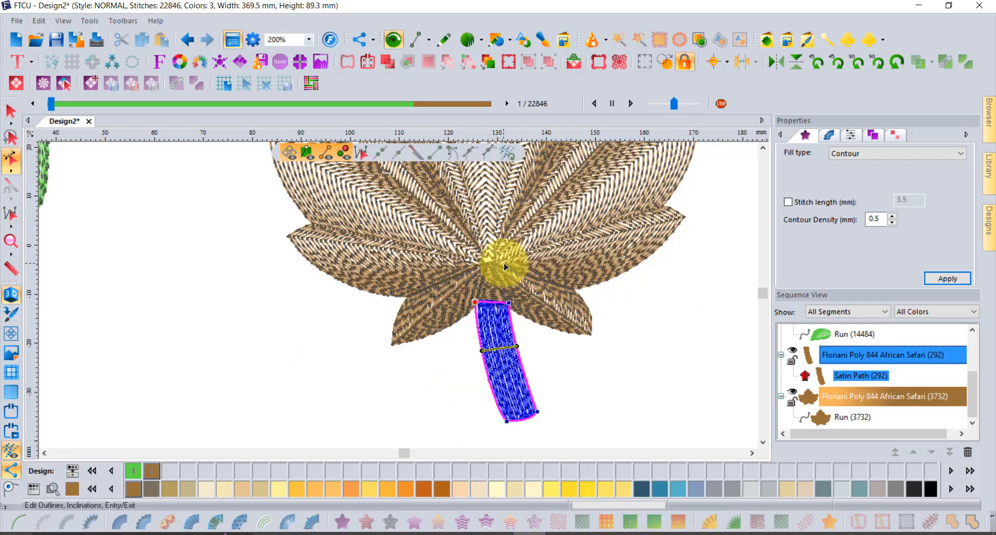
pyautogui.click(764, 148)
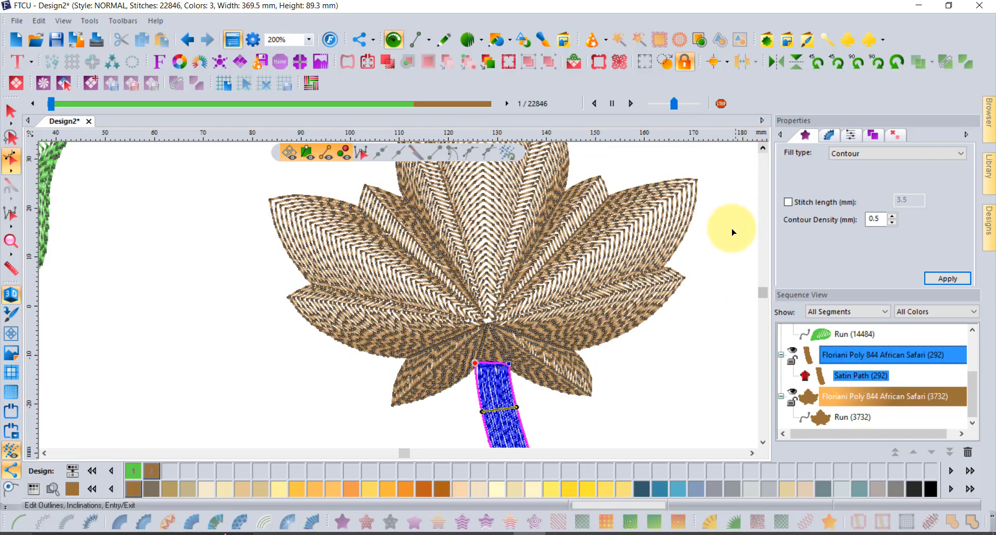
pyautogui.click(617, 269)
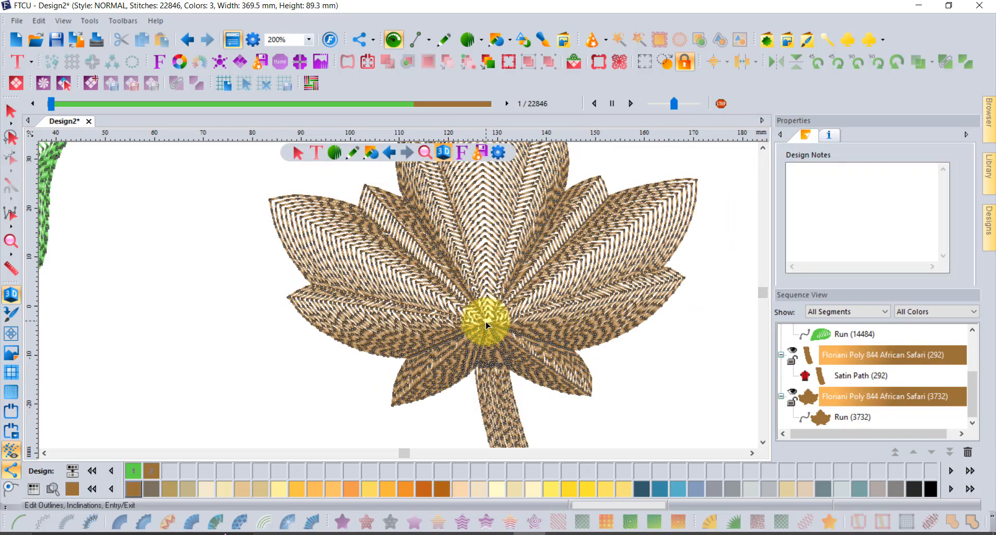
pyautogui.click(836, 415)
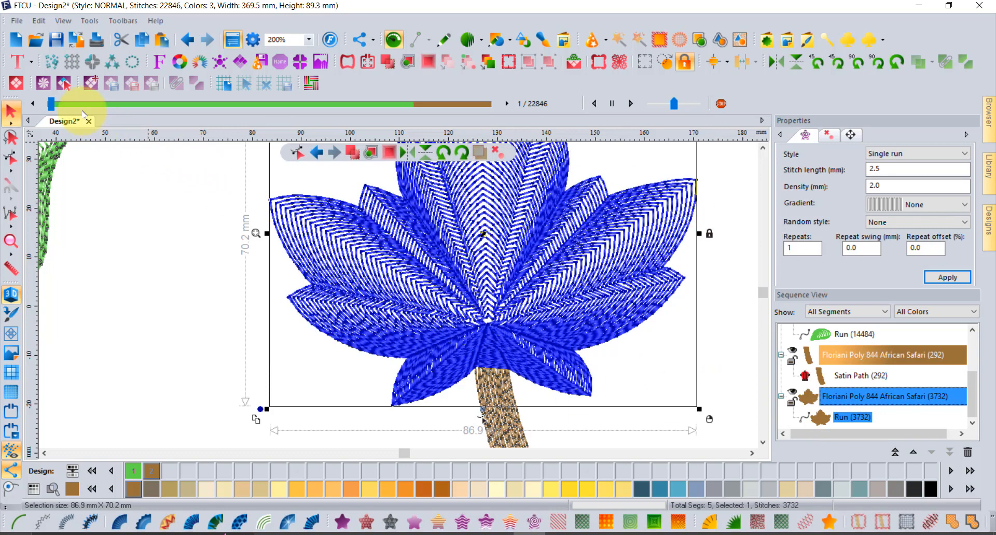
# Step: Step through the stitch simulation from the stem into the first blade stitches to examine the jump between them
pyautogui.moveTo(52, 104)
pyautogui.mouseDown()
pyautogui.moveTo(428, 107)
pyautogui.moveTo(421, 110)
pyautogui.mouseUp()
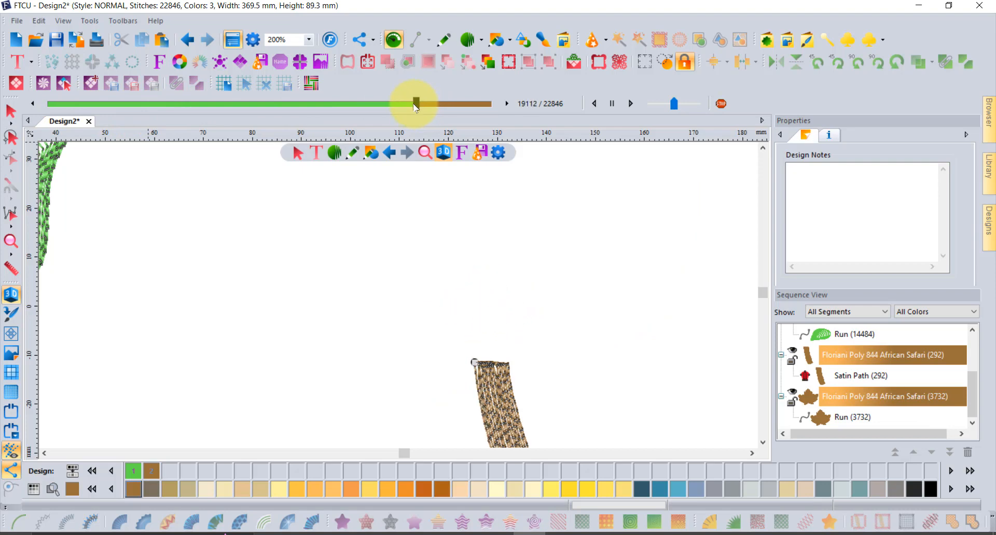
pyautogui.moveTo(415, 107); pyautogui.dragTo(418, 109)
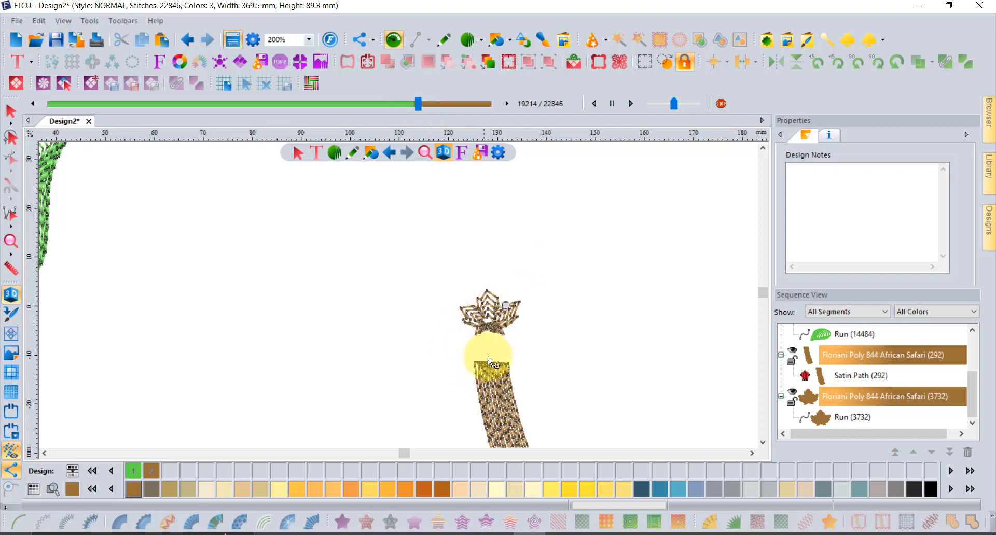
pyautogui.scroll(1, 487, 356)
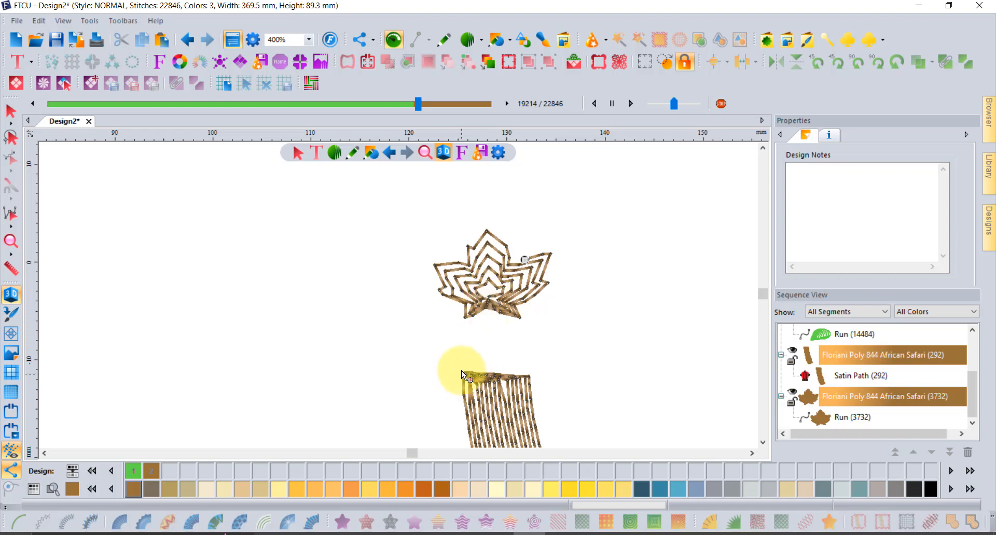
pyautogui.click(9, 112)
pyautogui.scroll(-2, 534, 291)
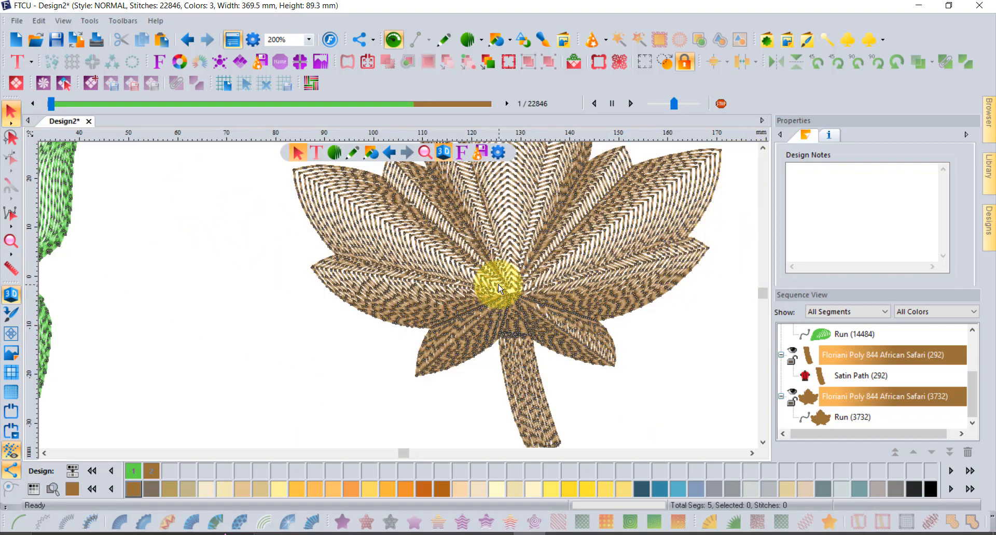
# Step: Draw a straight artwork line from the stem's upper-left corner to the centre of the blade's ripple
pyautogui.scroll(2, 523, 317)
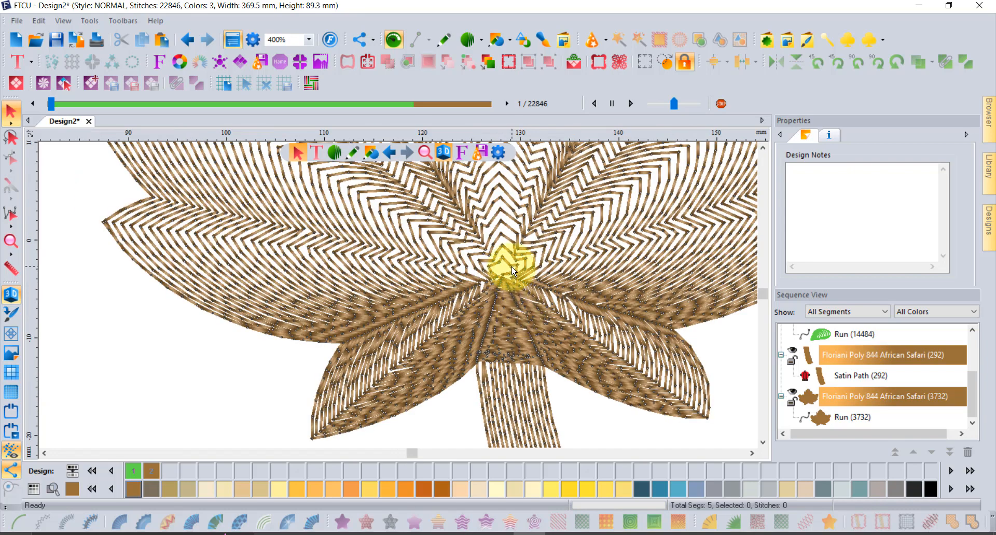
pyautogui.click(450, 42)
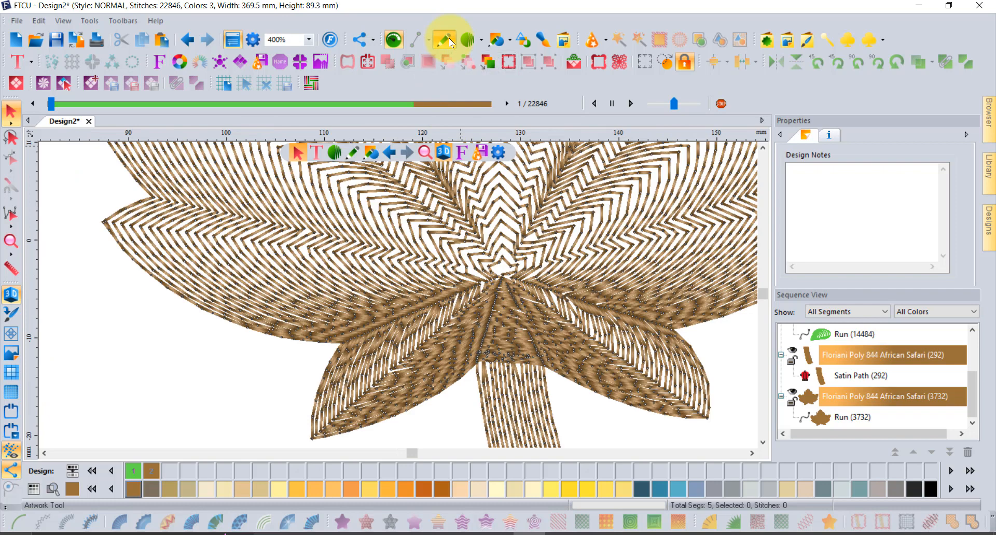
pyautogui.click(417, 40)
pyautogui.click(415, 60)
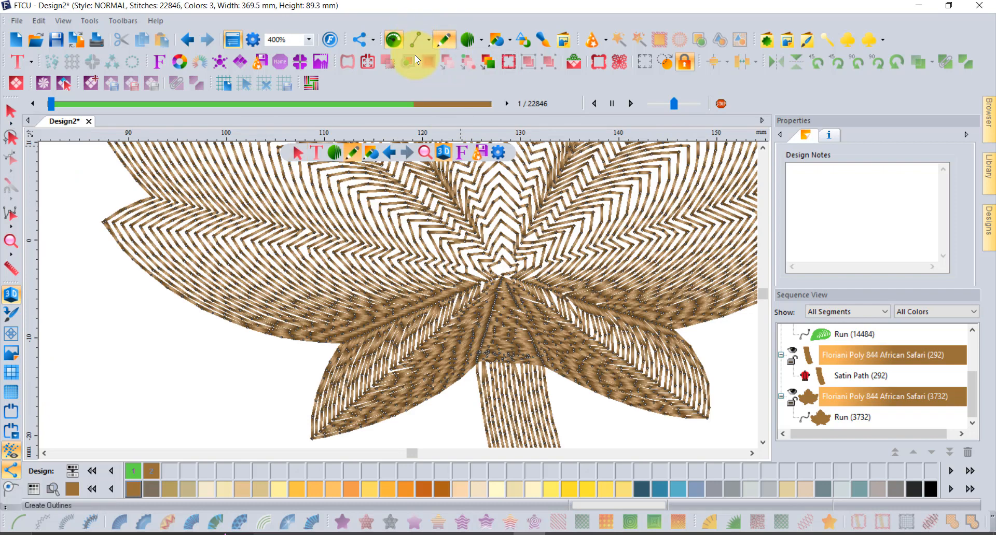
pyautogui.click(476, 363)
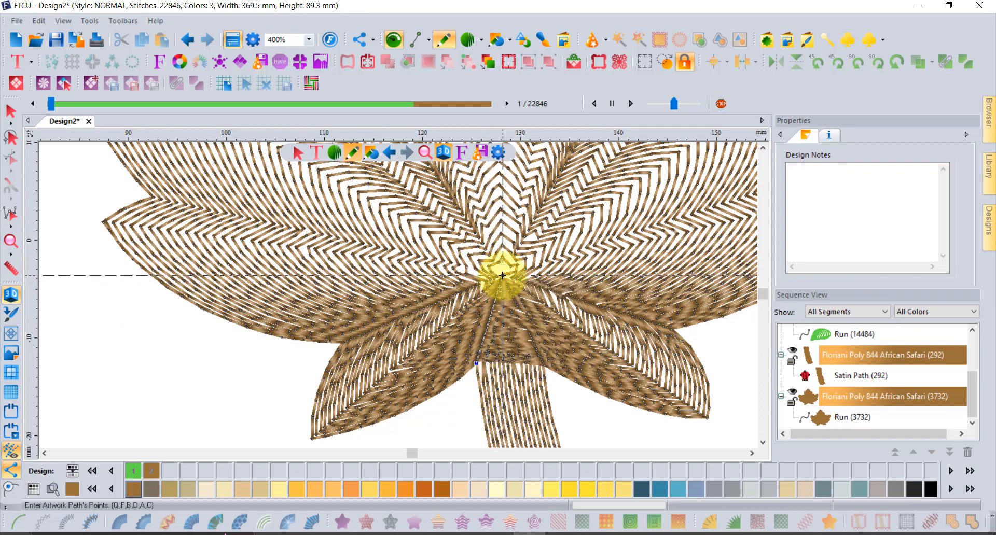
pyautogui.rightClick(525, 286)
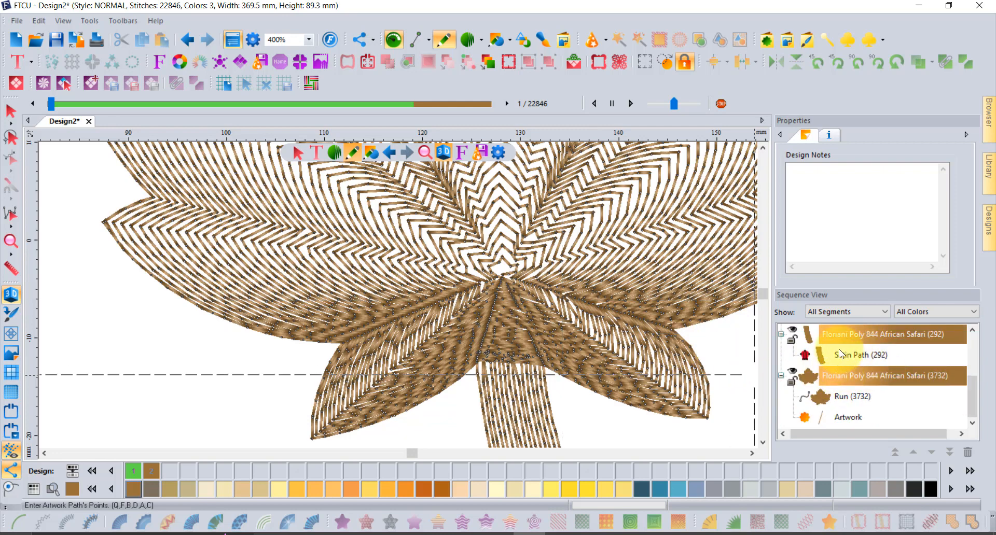
# Step: Convert the new line to a Run stitch and move it ahead of the blade in the stitching sequence
pyautogui.click(848, 418)
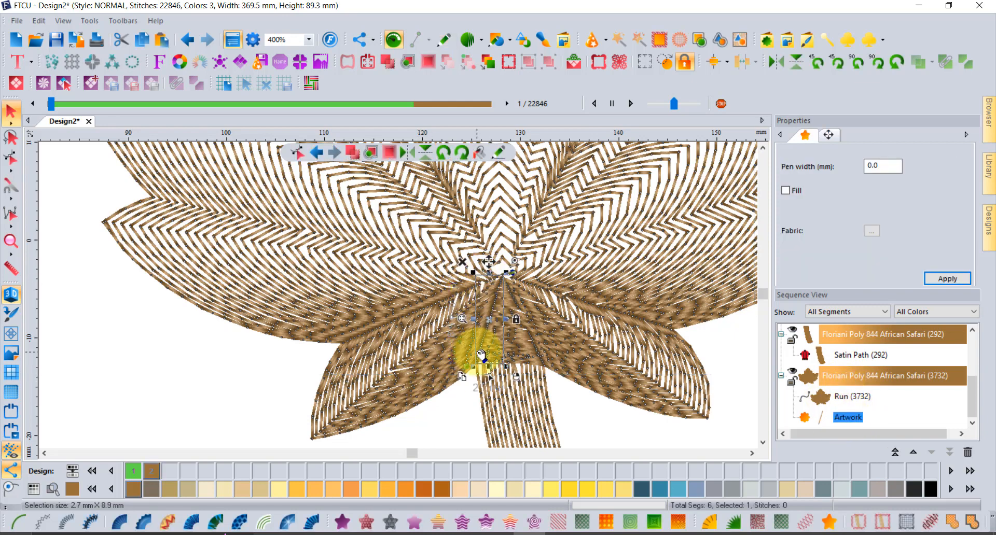
pyautogui.click(17, 522)
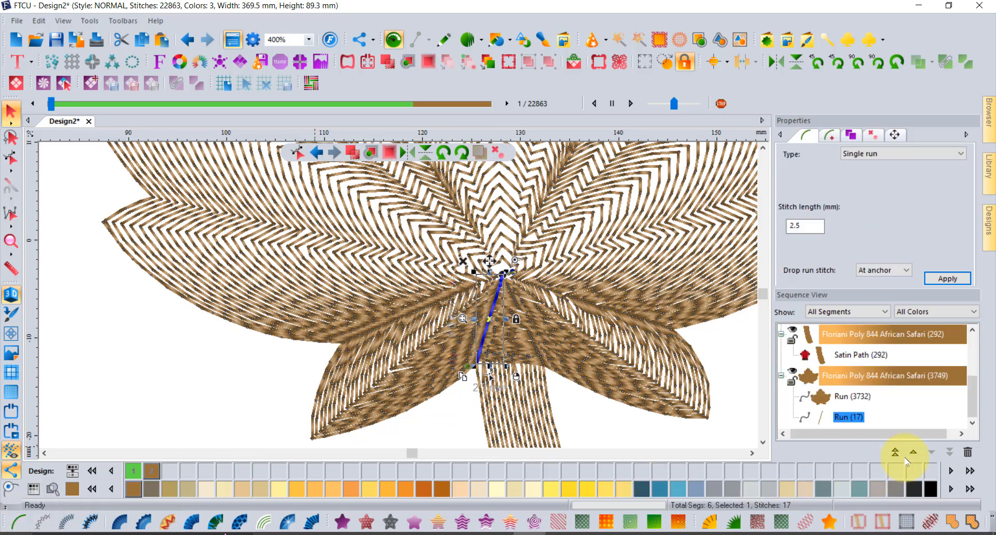
pyautogui.click(913, 454)
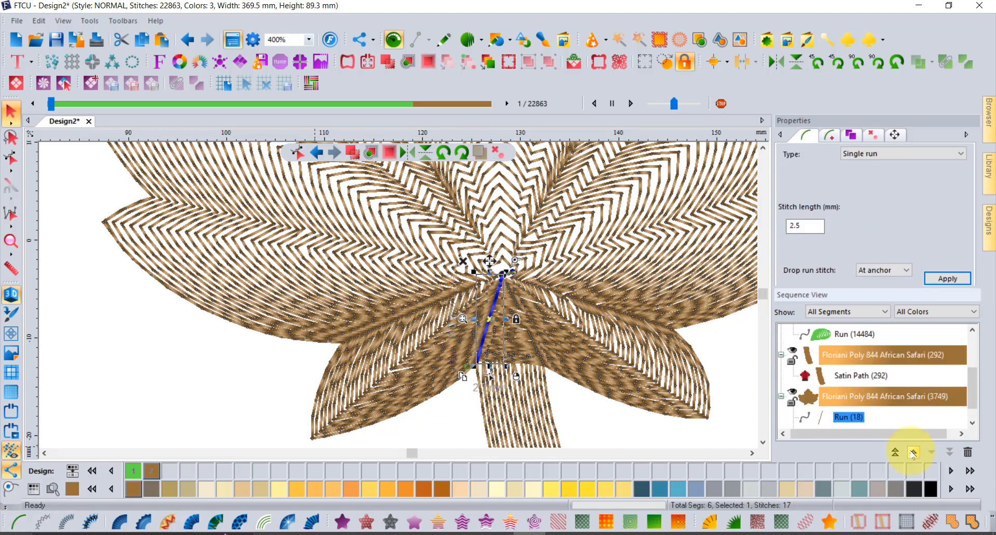
pyautogui.scroll(-1, 842, 371)
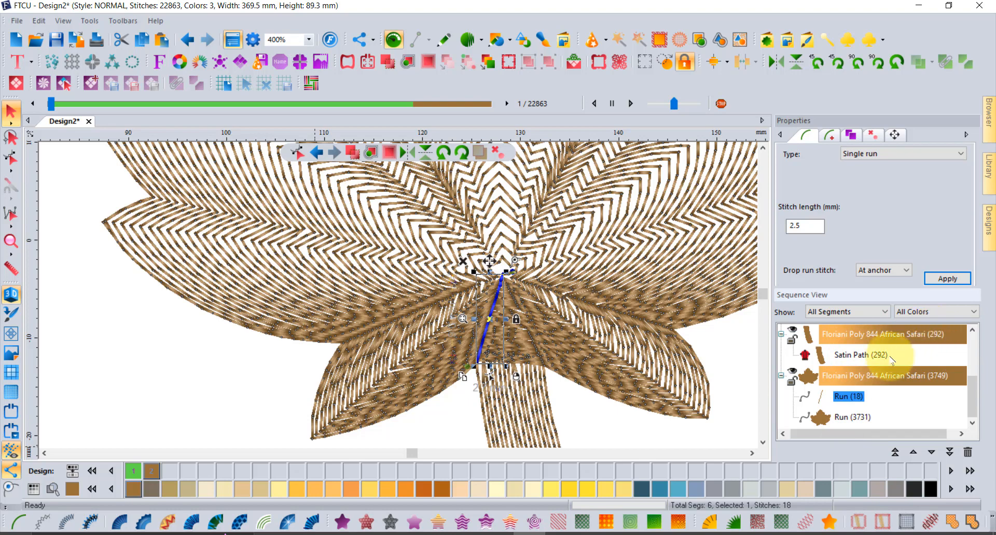
# Step: Assign the leaf's stem, connecting run and blade the same brown design thread so they form one colour group
pyautogui.click(837, 357)
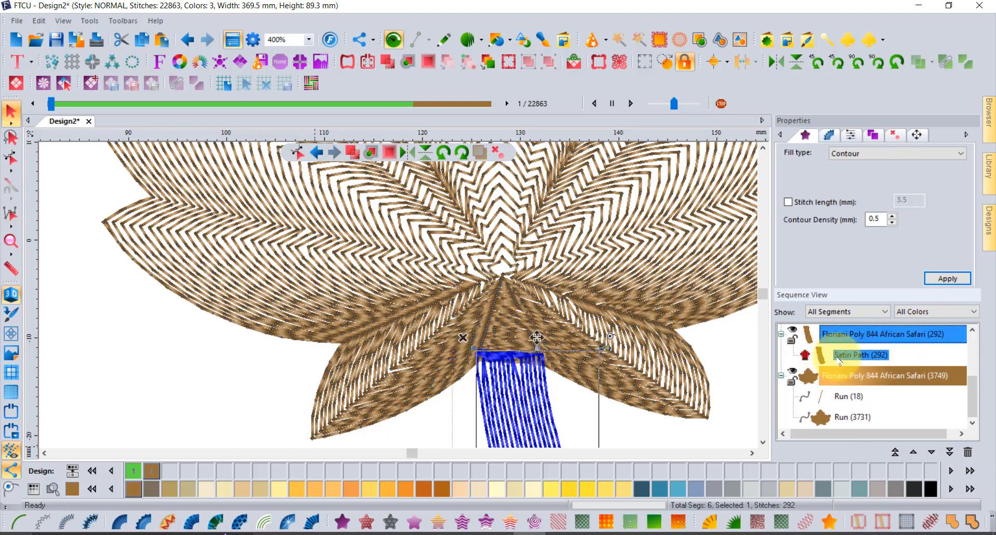
pyautogui.keyDown('shift'); pyautogui.click(840, 417); pyautogui.keyUp('shift')
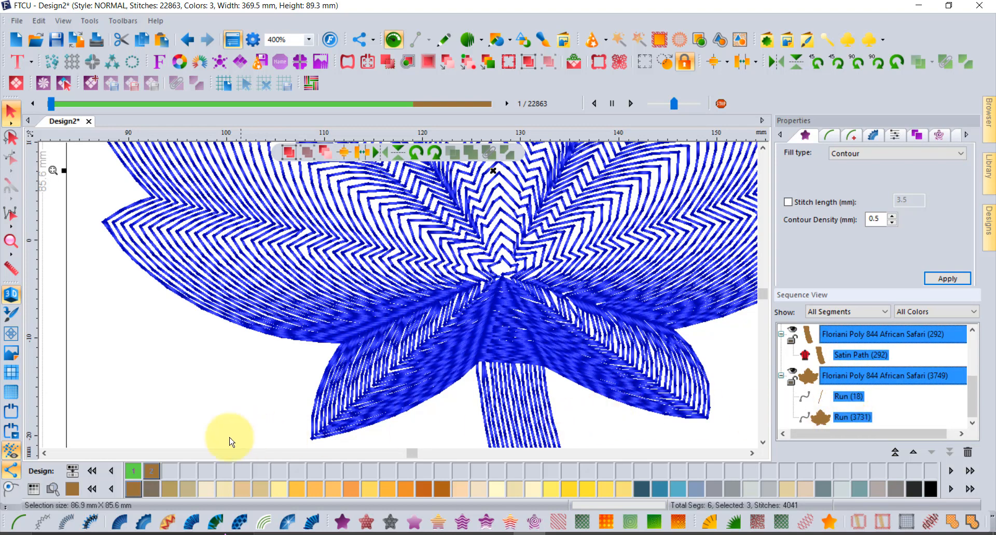
pyautogui.click(148, 472)
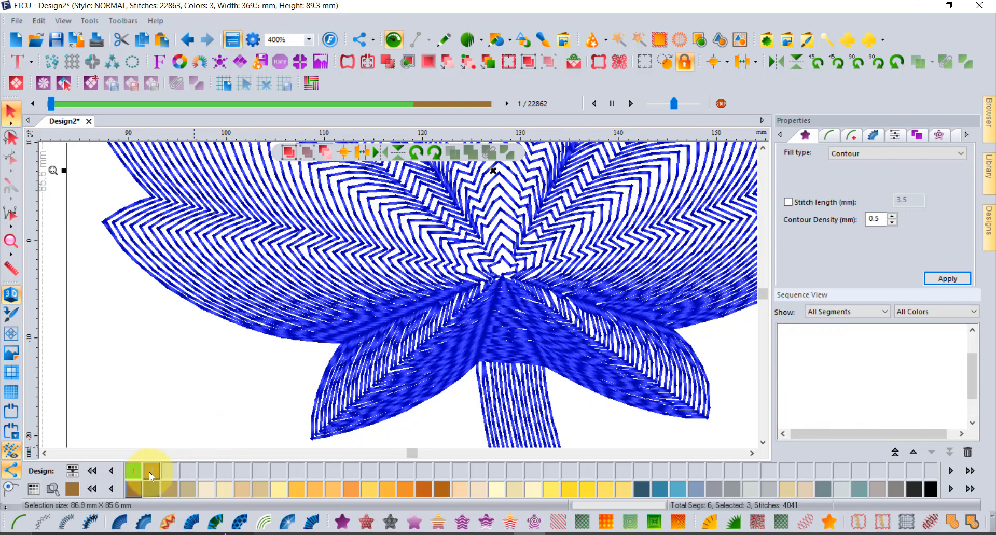
pyautogui.scroll(-1, 925, 361)
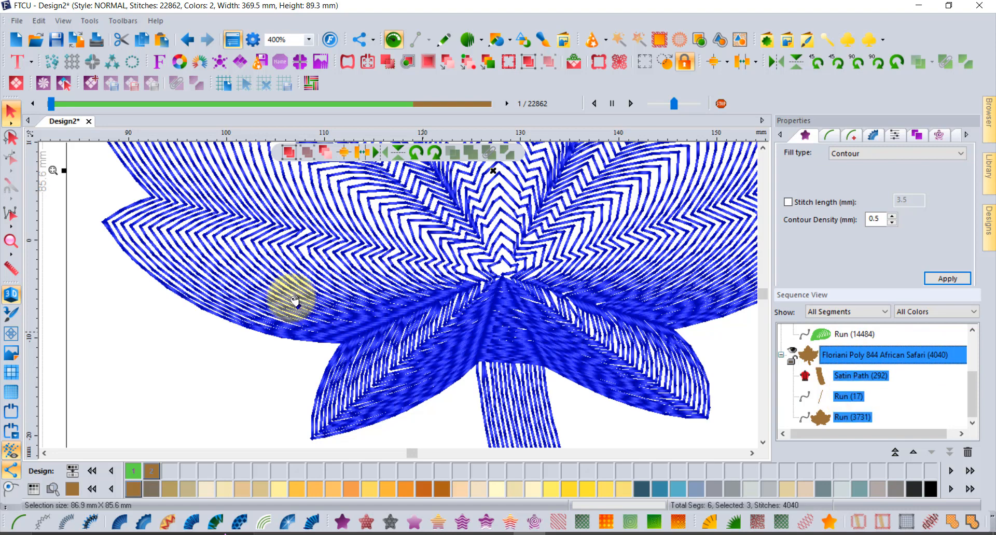
pyautogui.click(52, 254)
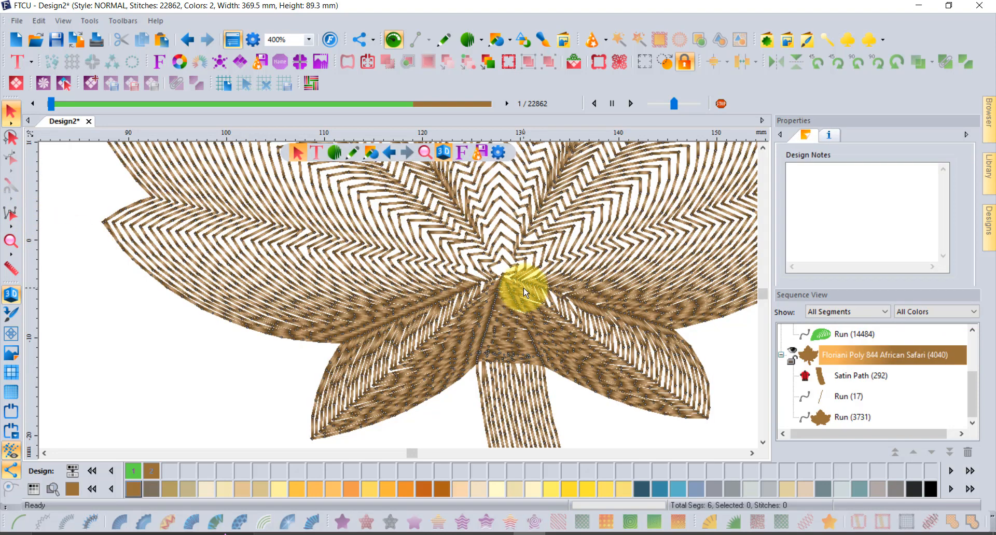
# Step: Simulate the leaf's stitching from the stem through the connecting run and the blade to check the joined path
pyautogui.scroll(-2, 524, 288)
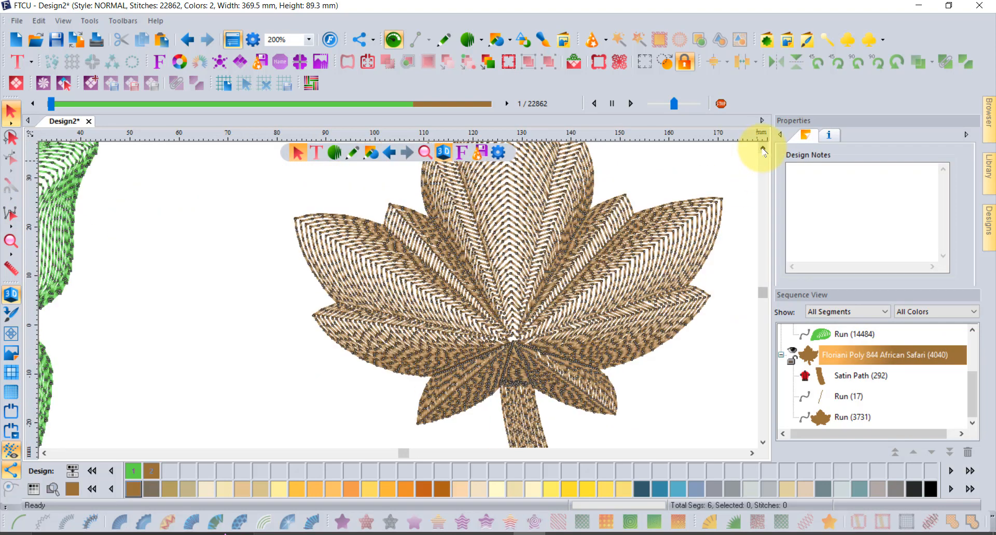
pyautogui.scroll(-2, 565, 307)
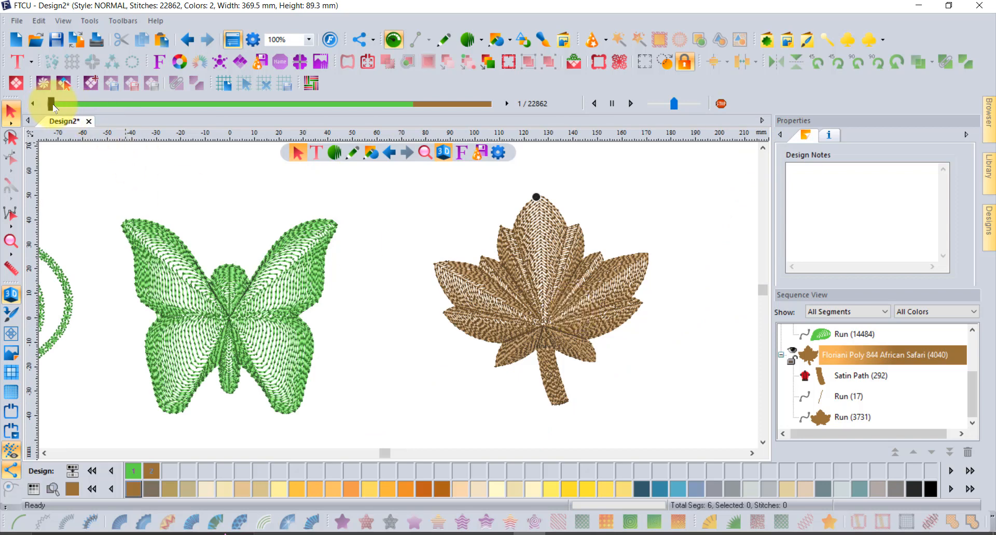
pyautogui.moveTo(54, 107); pyautogui.dragTo(417, 108)
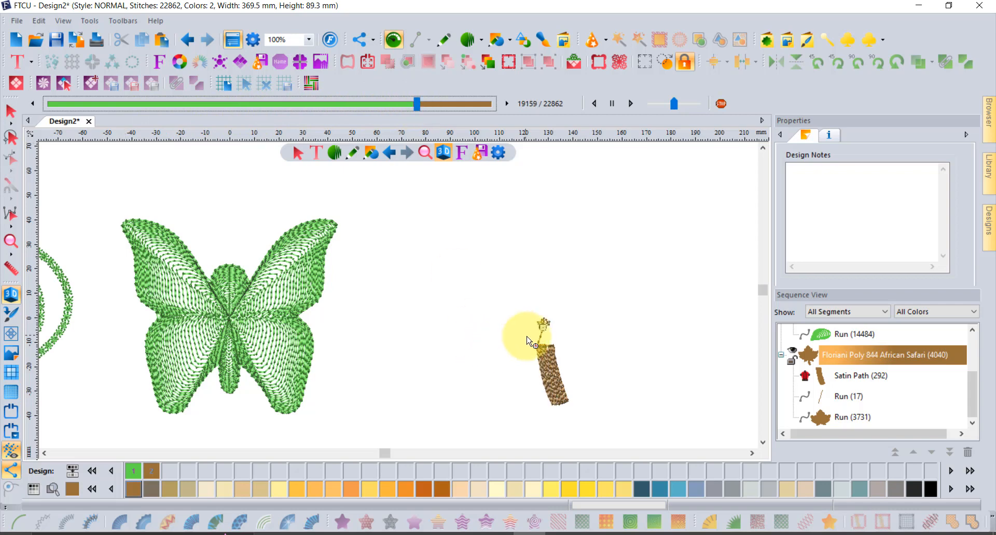
pyautogui.scroll(2, 527, 341)
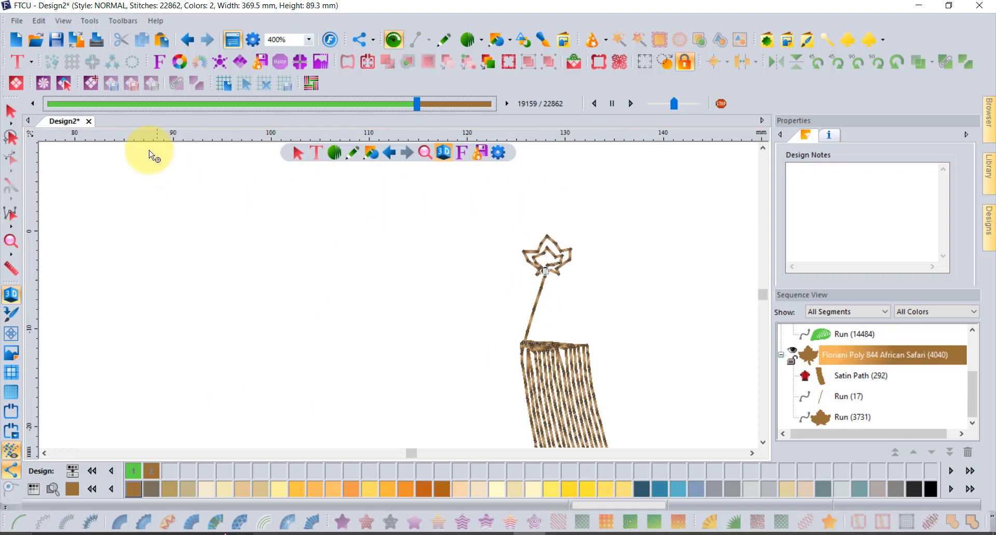
pyautogui.moveTo(416, 104); pyautogui.dragTo(545, 101)
pyautogui.scroll(-2, 708, 270)
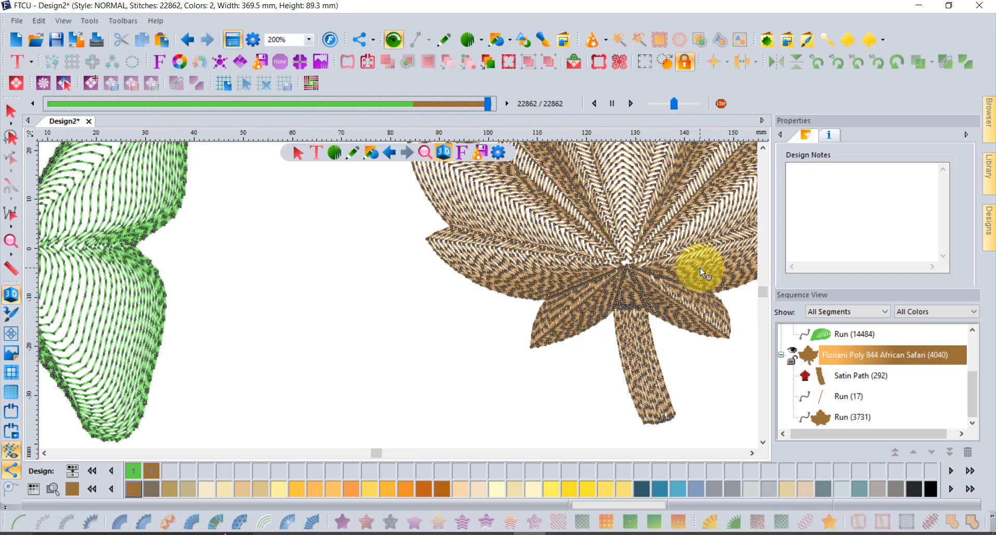
pyautogui.click(13, 115)
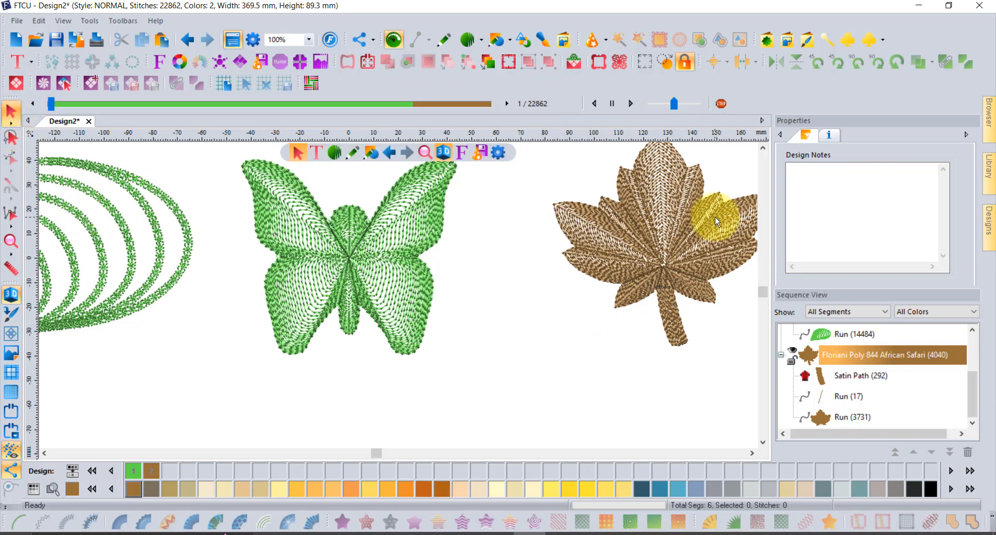
# Step: Set the leaf blade's ripple gradient to Linear increasing and apply it
pyautogui.click(751, 454)
pyautogui.click(752, 454)
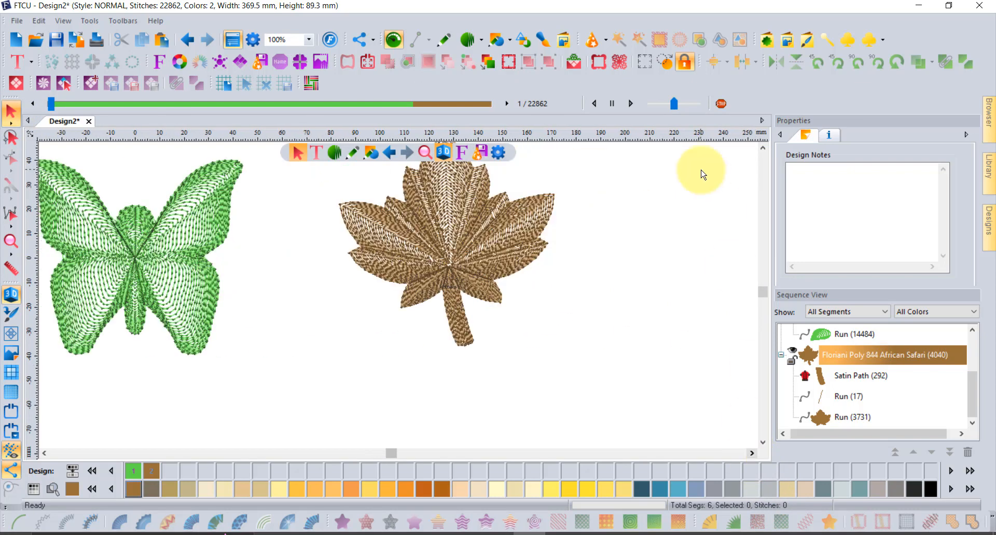
pyautogui.click(763, 148)
pyautogui.click(487, 234)
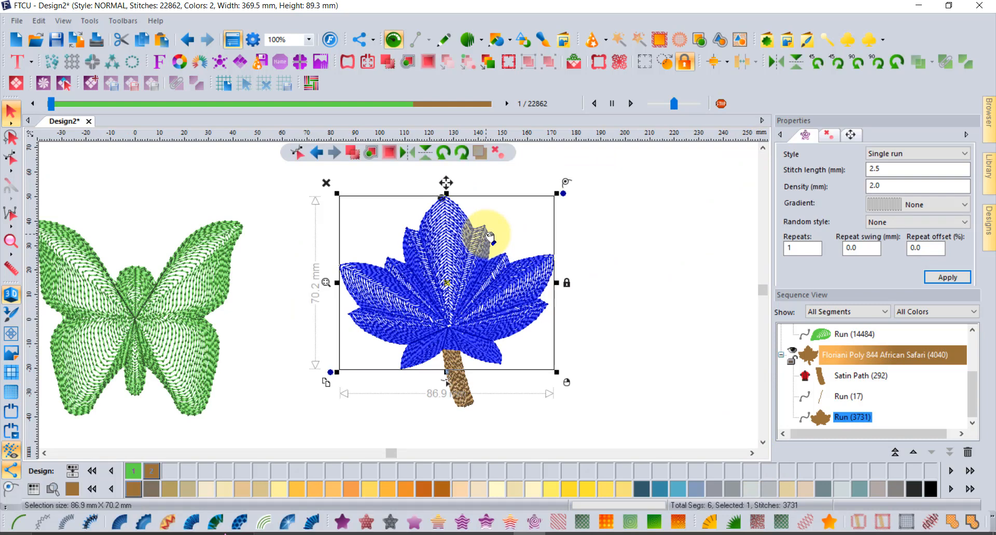
pyautogui.click(905, 204)
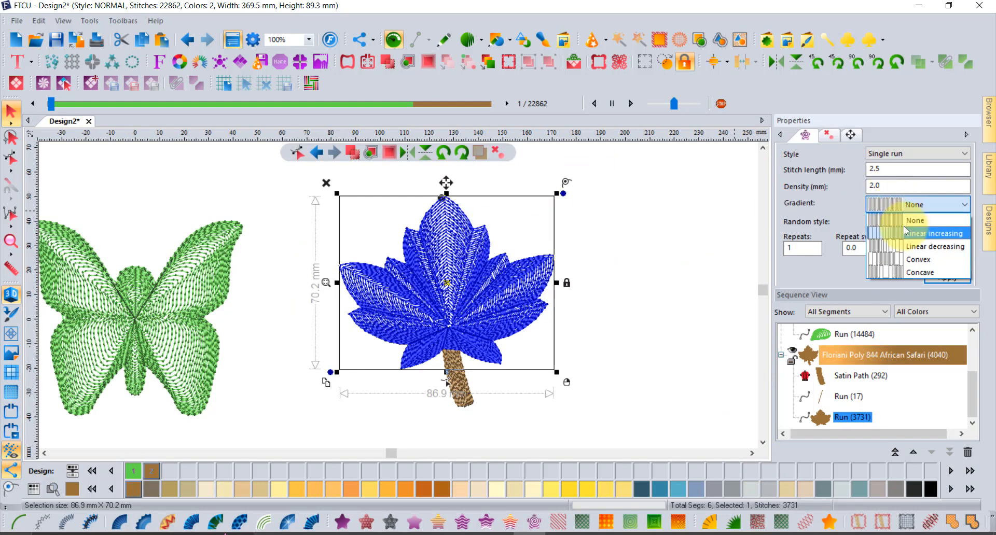
pyautogui.click(905, 233)
pyautogui.click(947, 278)
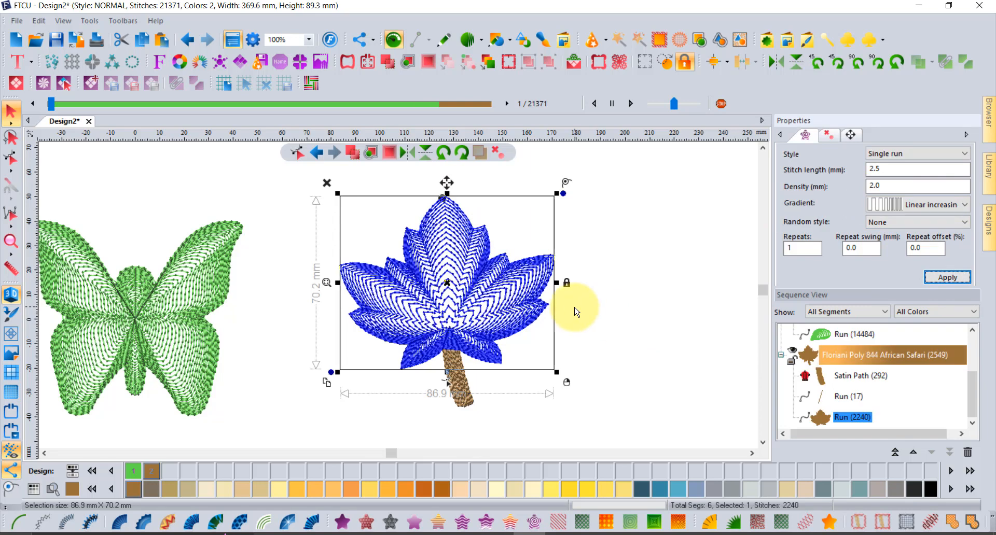
pyautogui.click(609, 301)
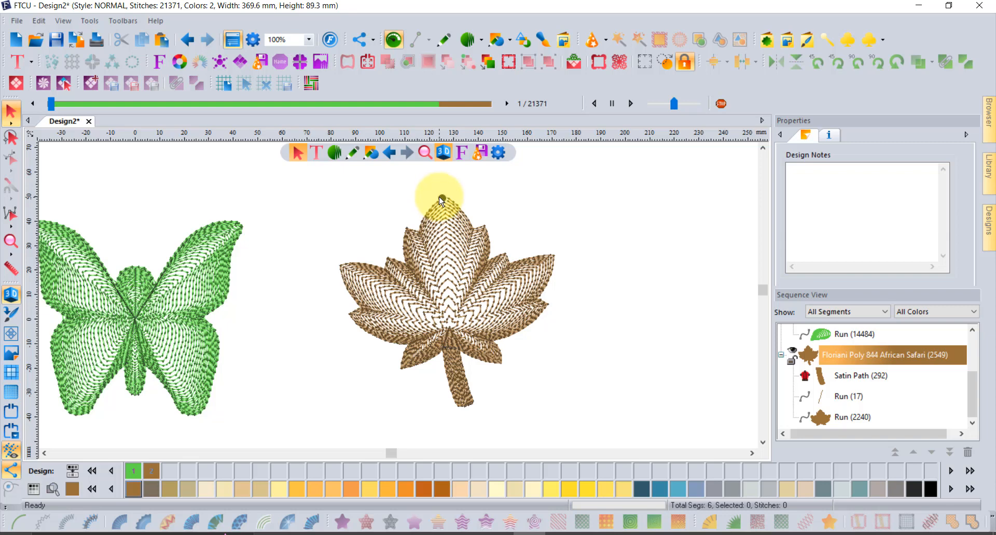
# Step: Duplicate the ripple-filled leaf blade in place and convert the copy to a run outline with the Back Stitch preset
pyautogui.click(848, 417)
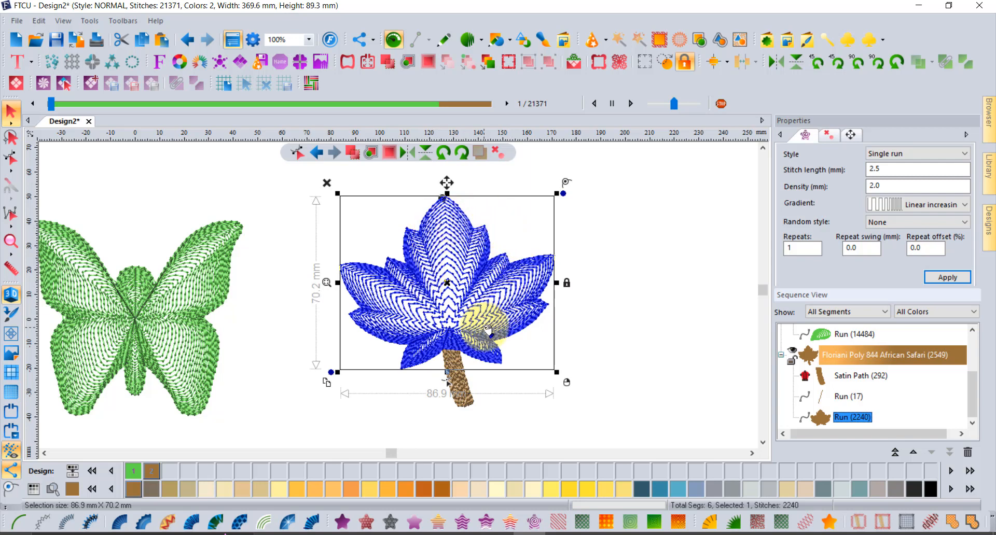
pyautogui.click(142, 39)
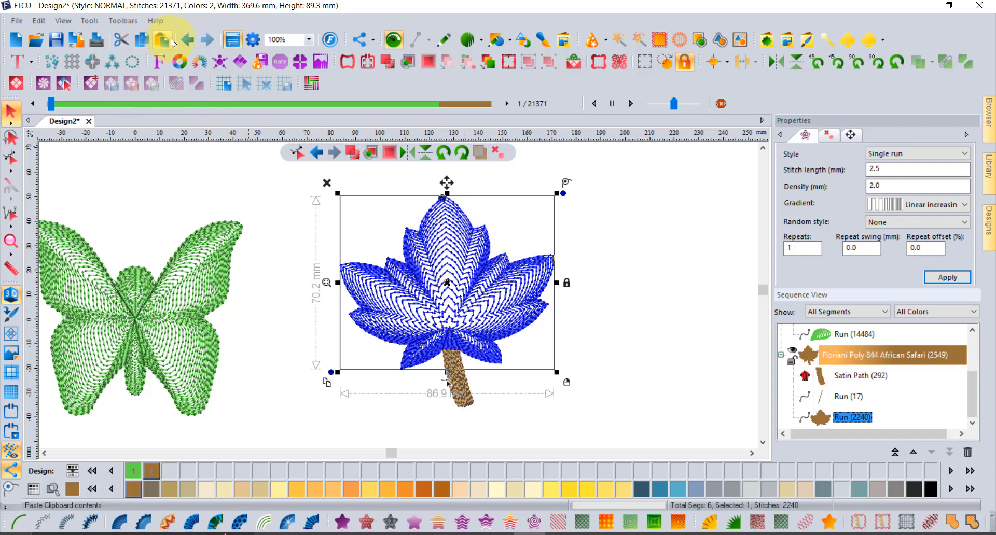
pyautogui.click(162, 39)
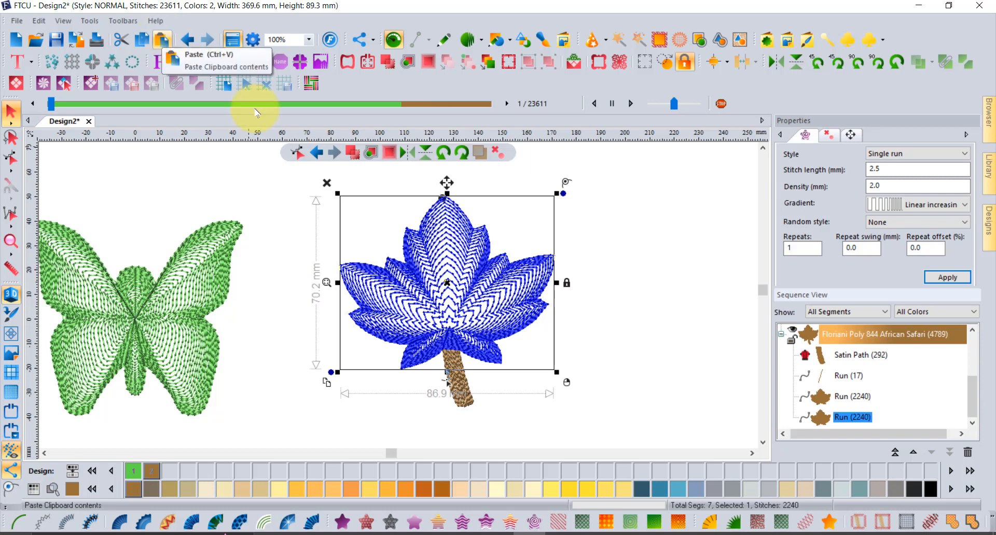
pyautogui.rightClick(21, 525)
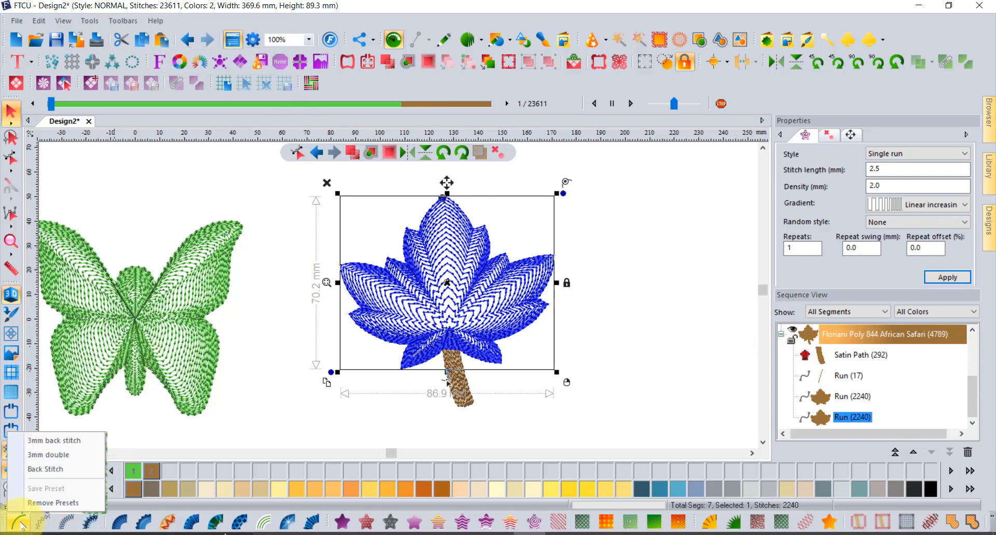
pyautogui.click(57, 469)
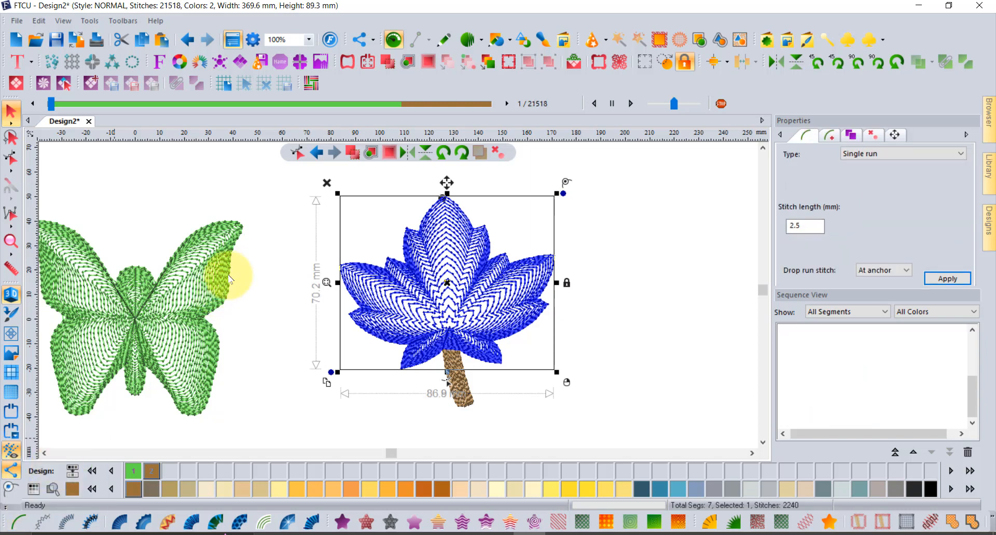
pyautogui.click(267, 215)
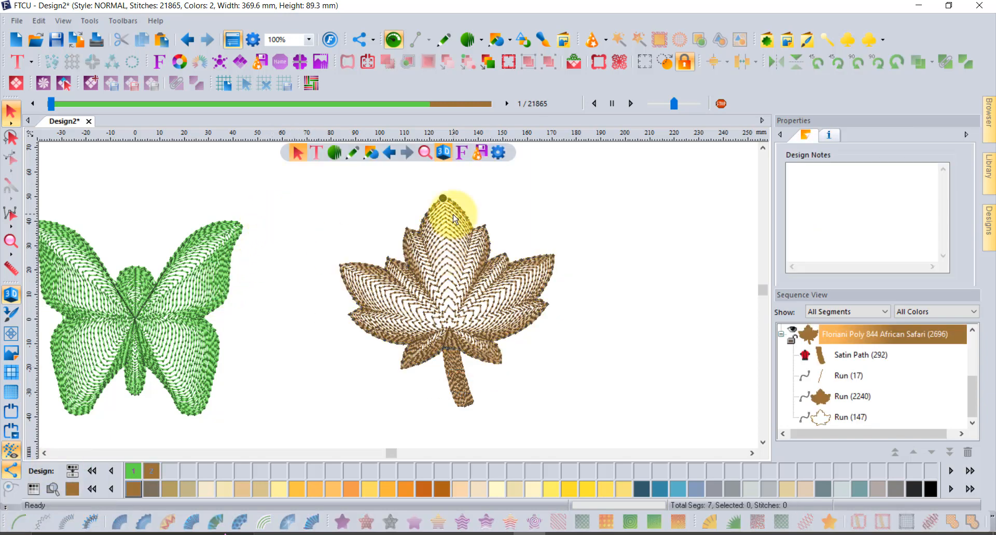
# Step: Inspect the back stitch outline's motif settings and its entry and exit points at the leaf's tip
pyautogui.click(837, 418)
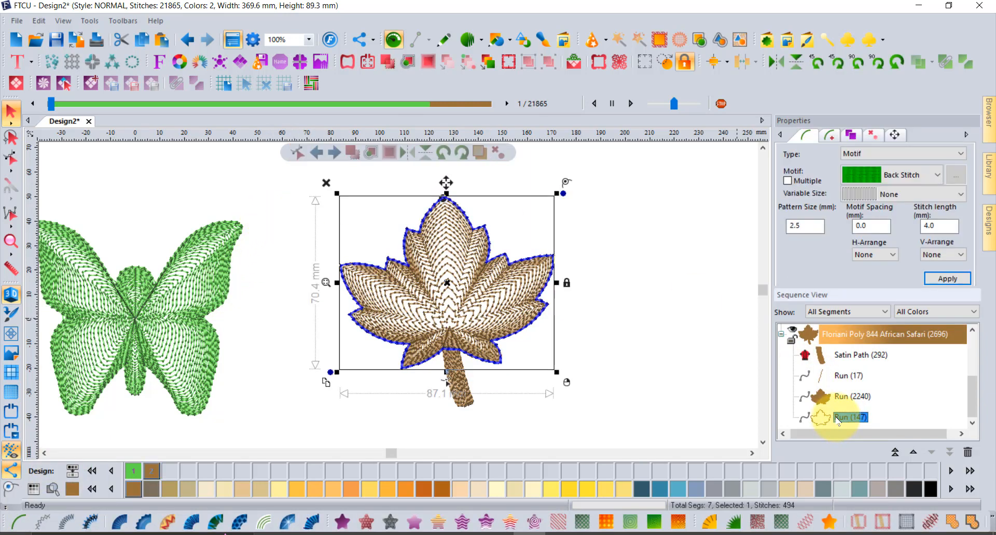
pyautogui.click(11, 160)
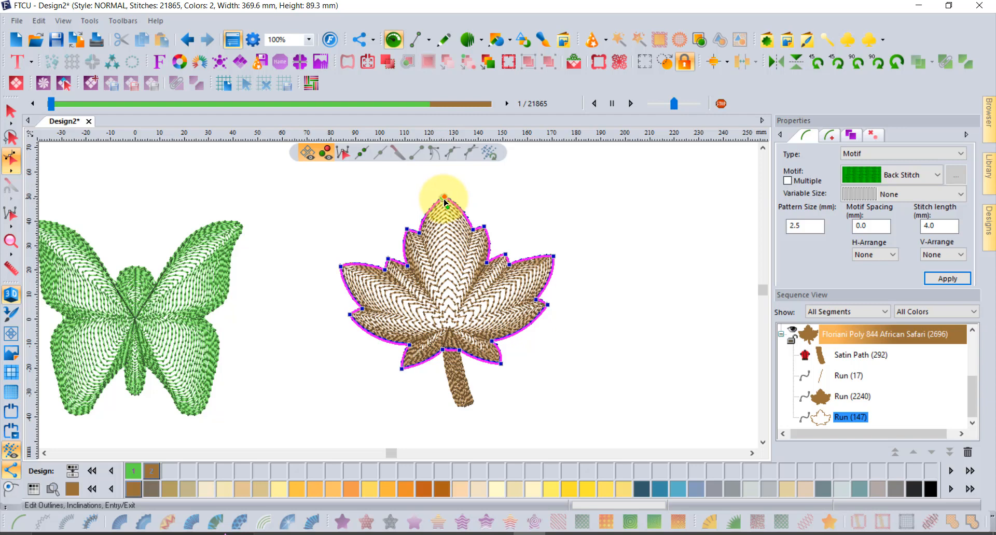
pyautogui.click(15, 109)
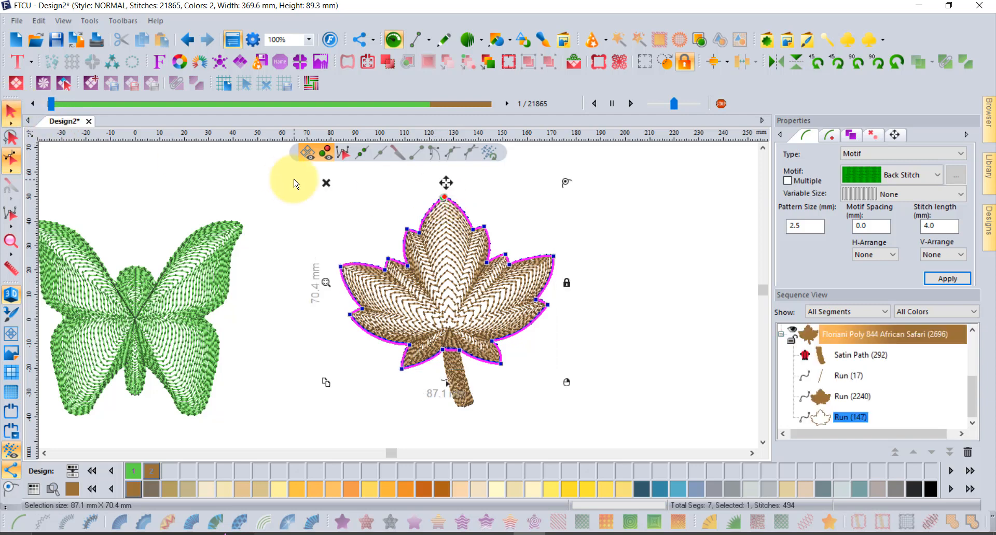
pyautogui.click(262, 182)
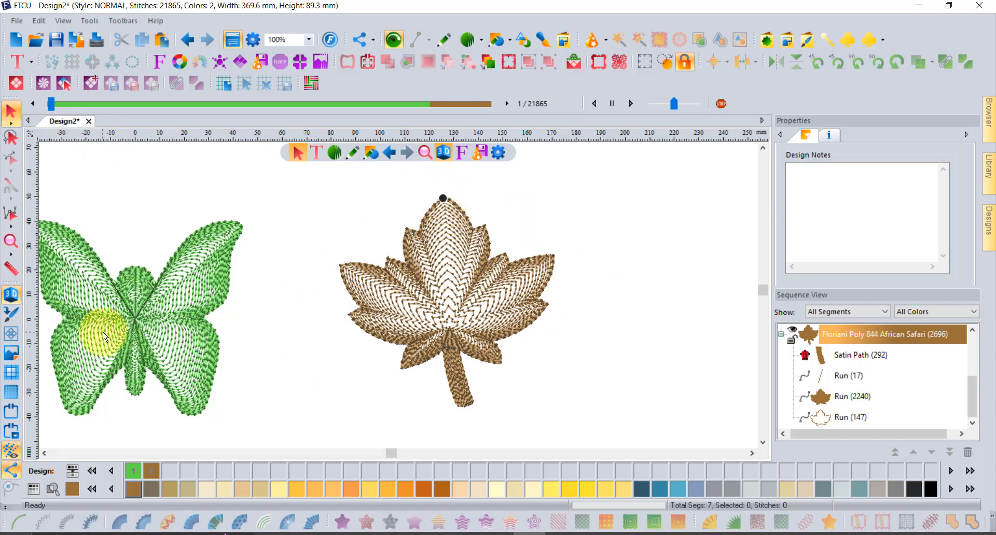
# Step: View the stitched samples butterfly.jpg and leaf.jpg in the image viewer, then return to the embroidery design
pyautogui.click(44, 453)
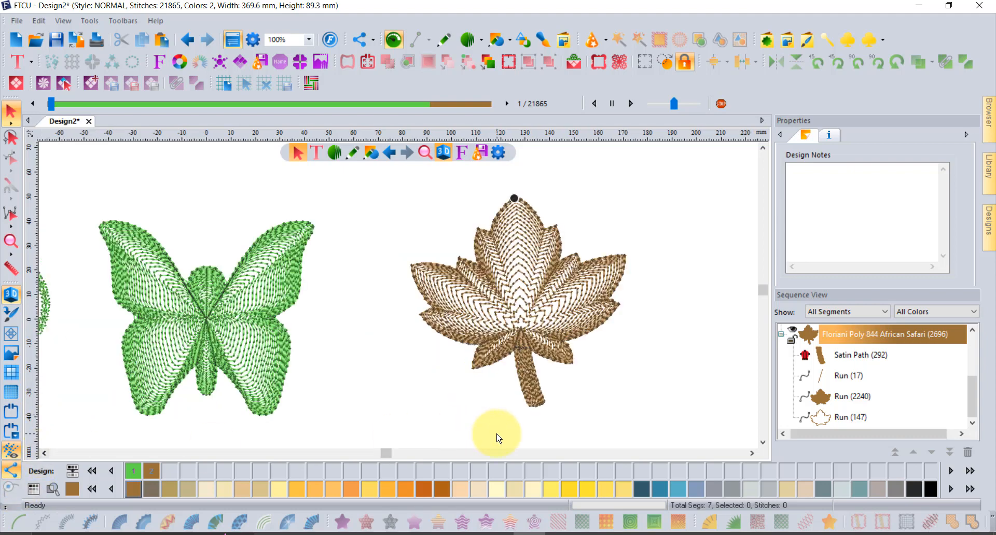
pyautogui.click(560, 534)
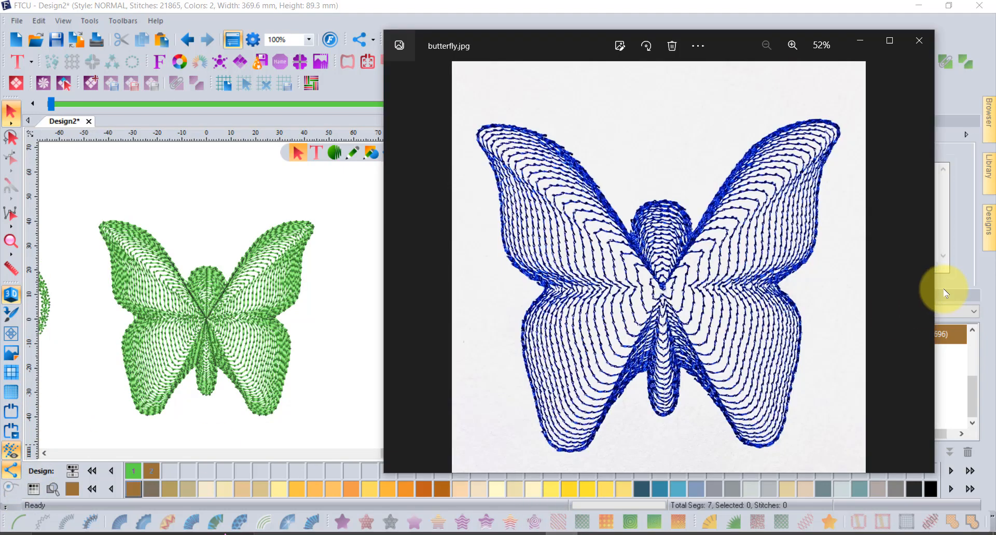
pyautogui.click(402, 263)
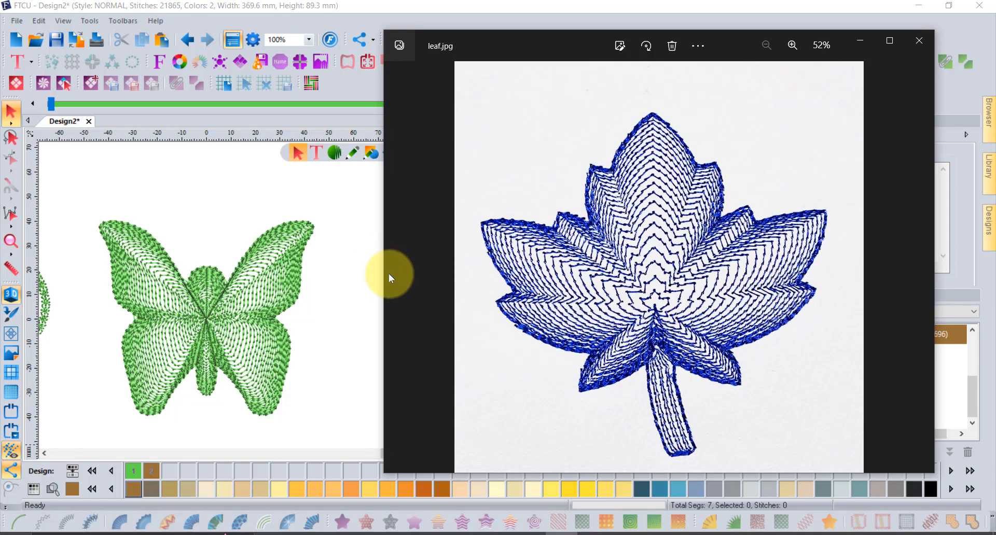
pyautogui.click(226, 189)
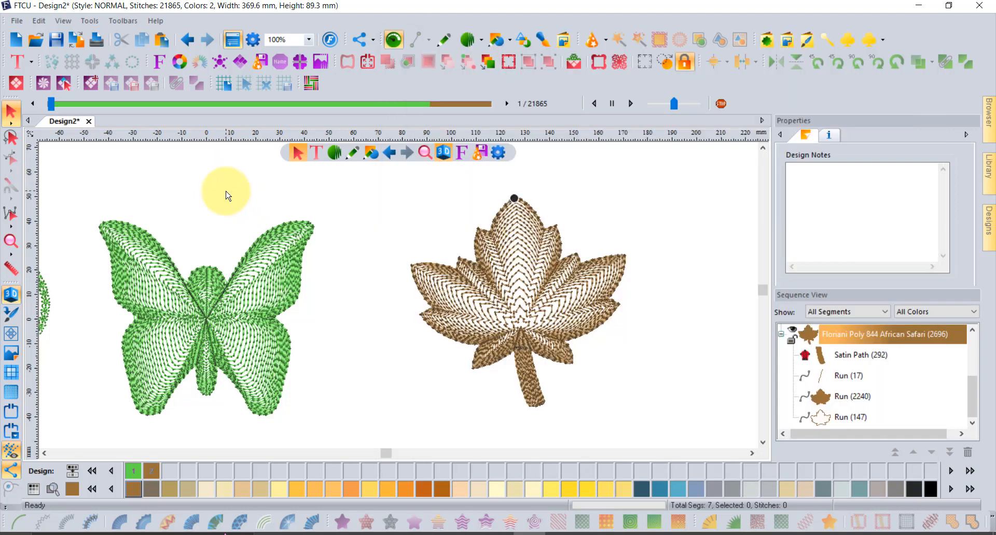